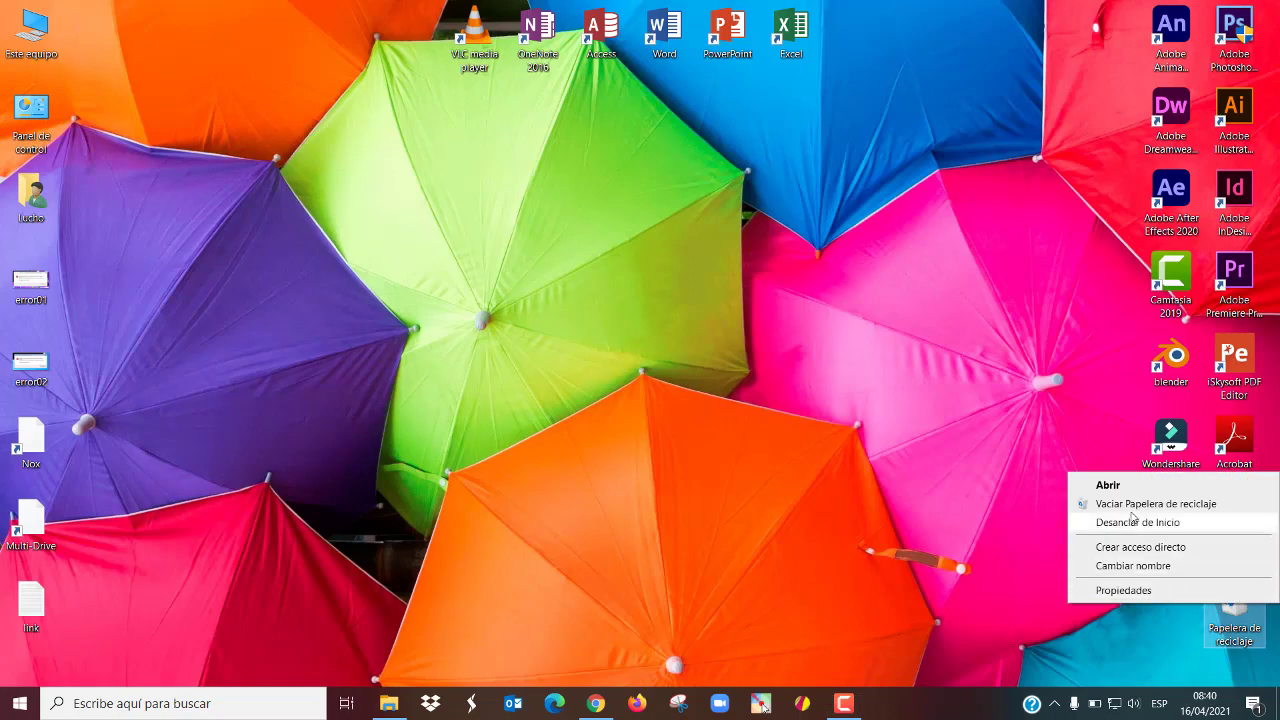
Empty the Recycle Bin and confirm the deletion of its contents.
click(1120, 504)
click(685, 376)
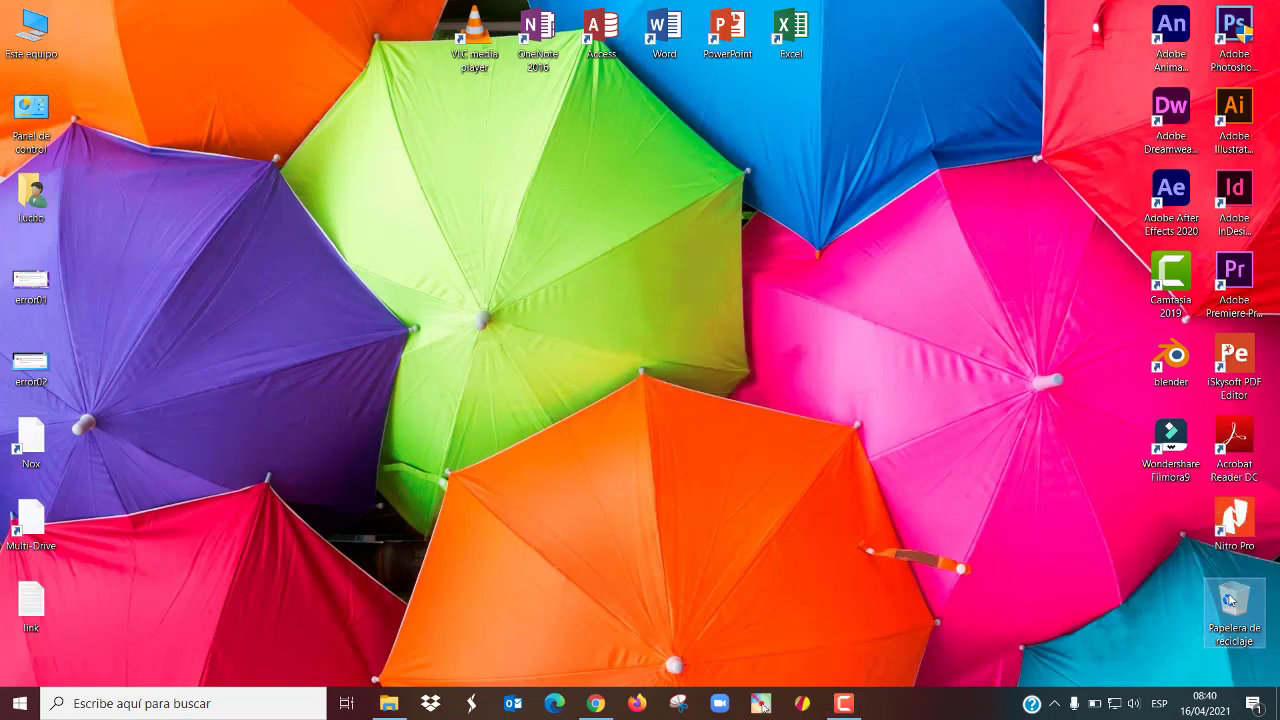
drag(1234, 585, 1228, 617)
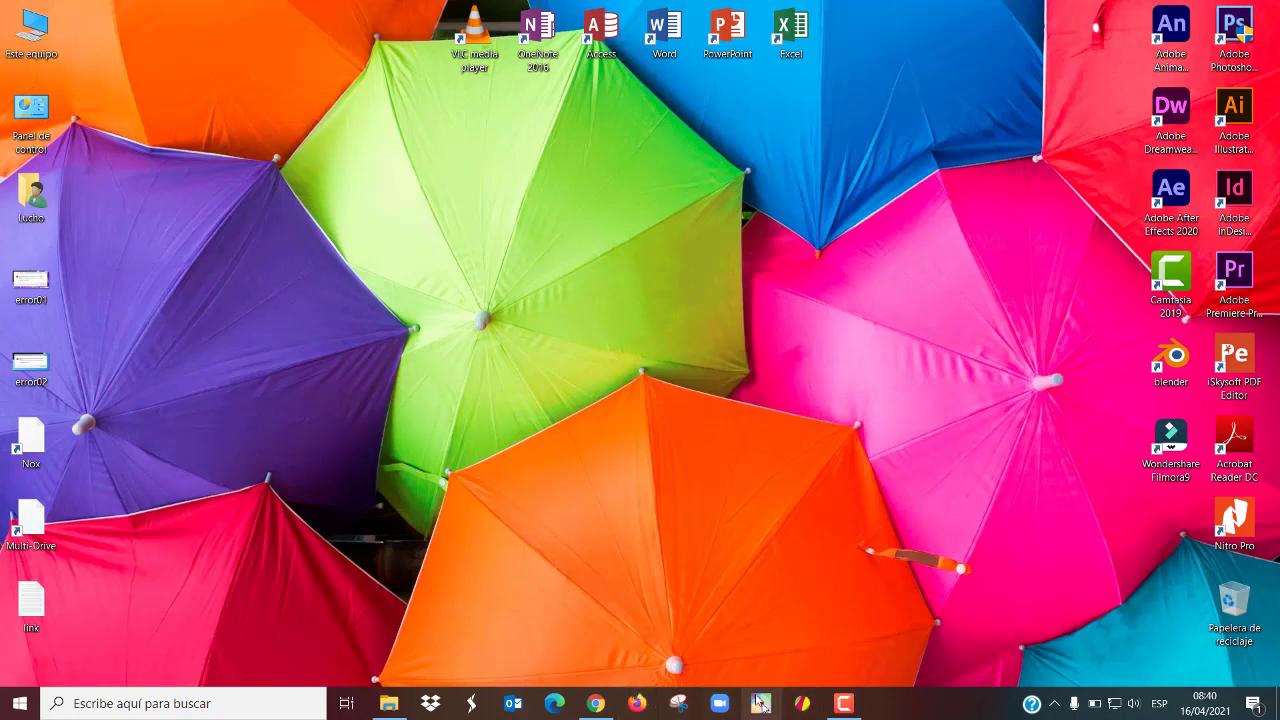
Start screen annotation, draw a thick blue arrow pointing at the File Explorer icon, zoom in on it, and end the annotation.
click(760, 703)
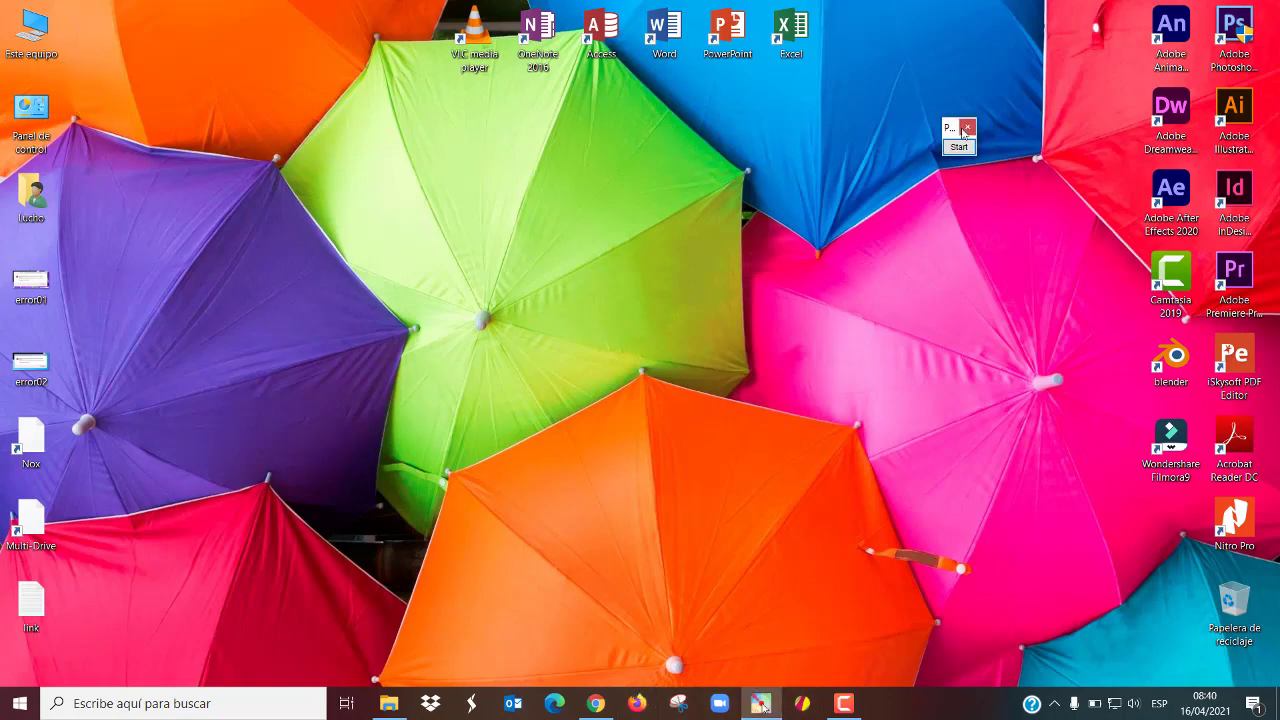
click(966, 150)
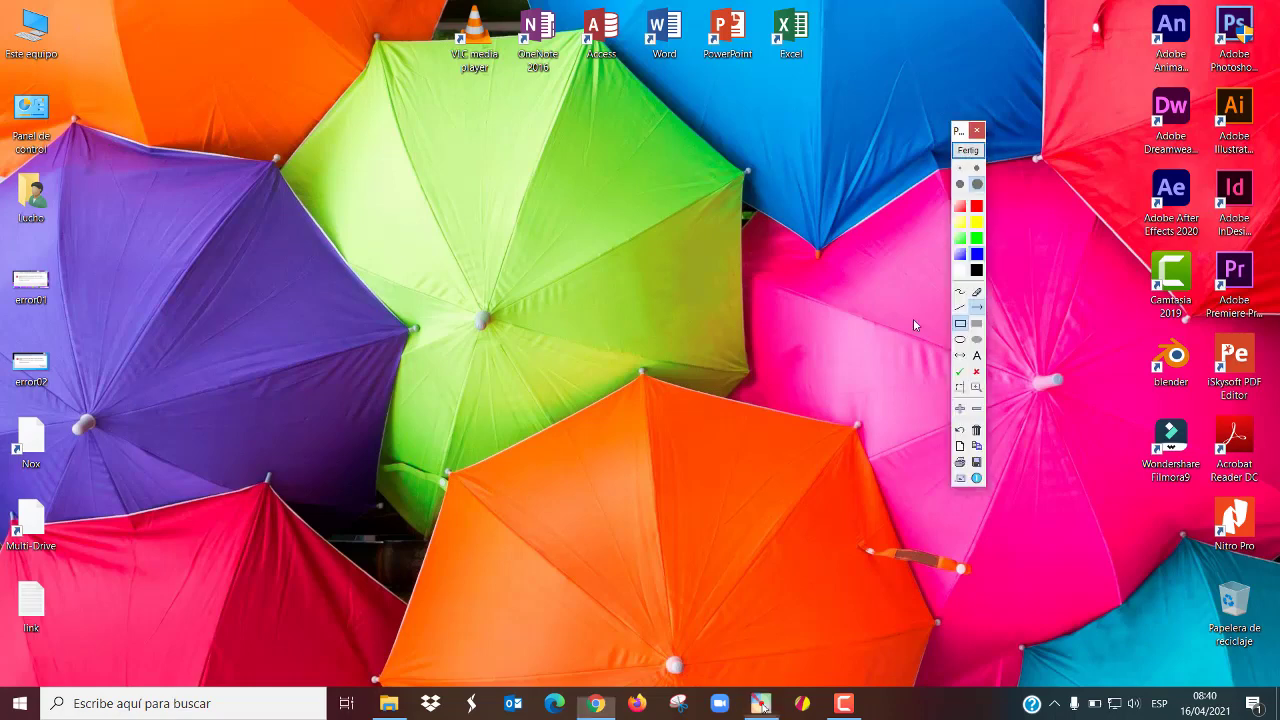
mouse_move(565, 393)
mouse_down()
mouse_move(427, 664)
mouse_move(395, 680)
mouse_up()
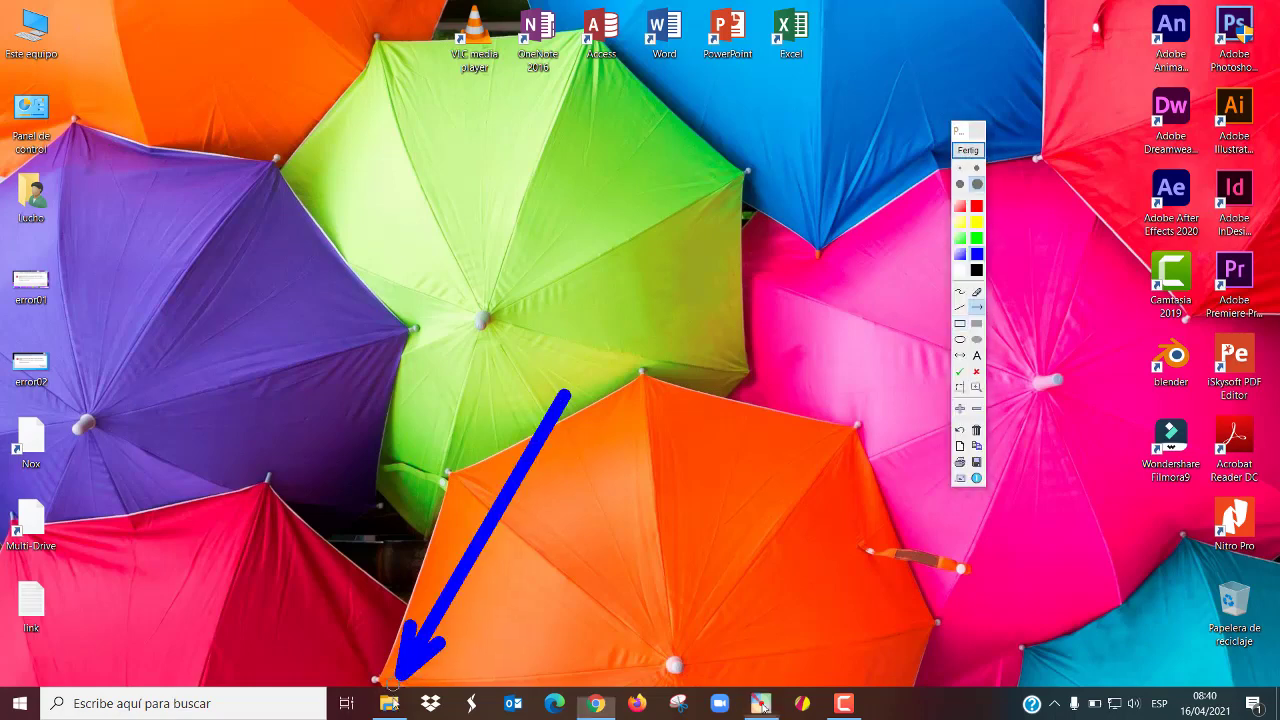
scroll(385, 697, up, 3)
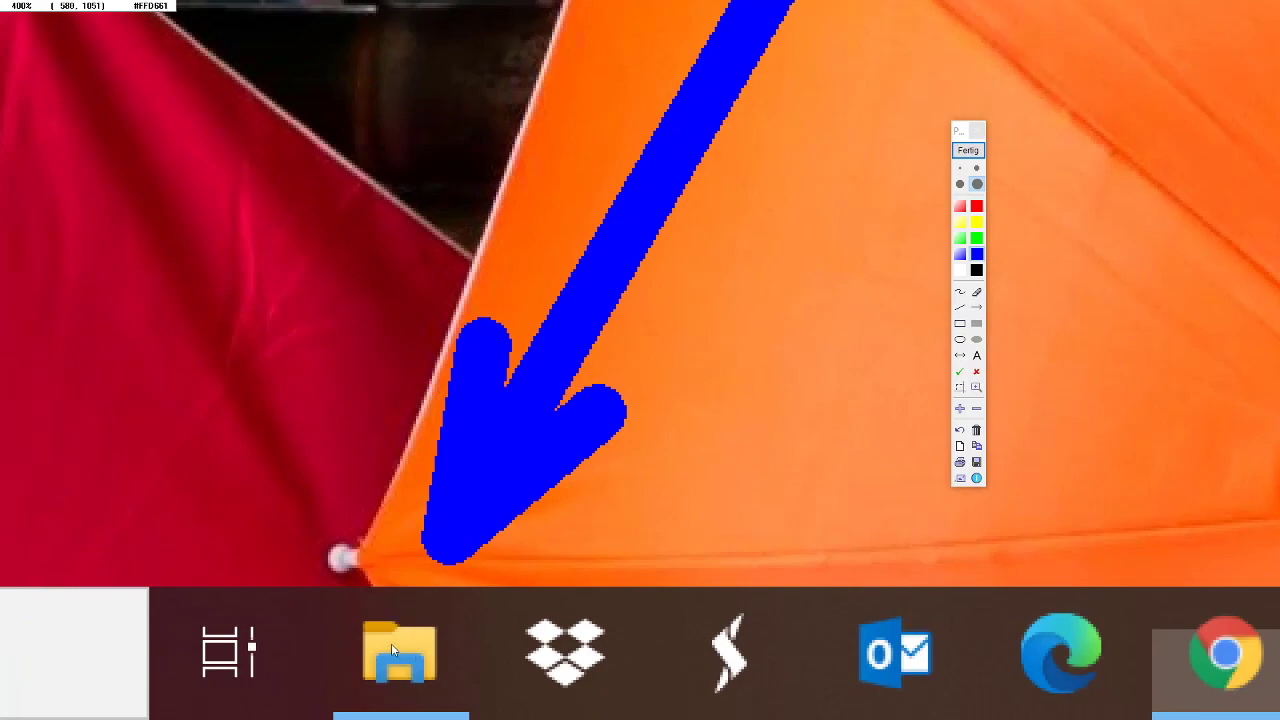
scroll(391, 643, down, 3)
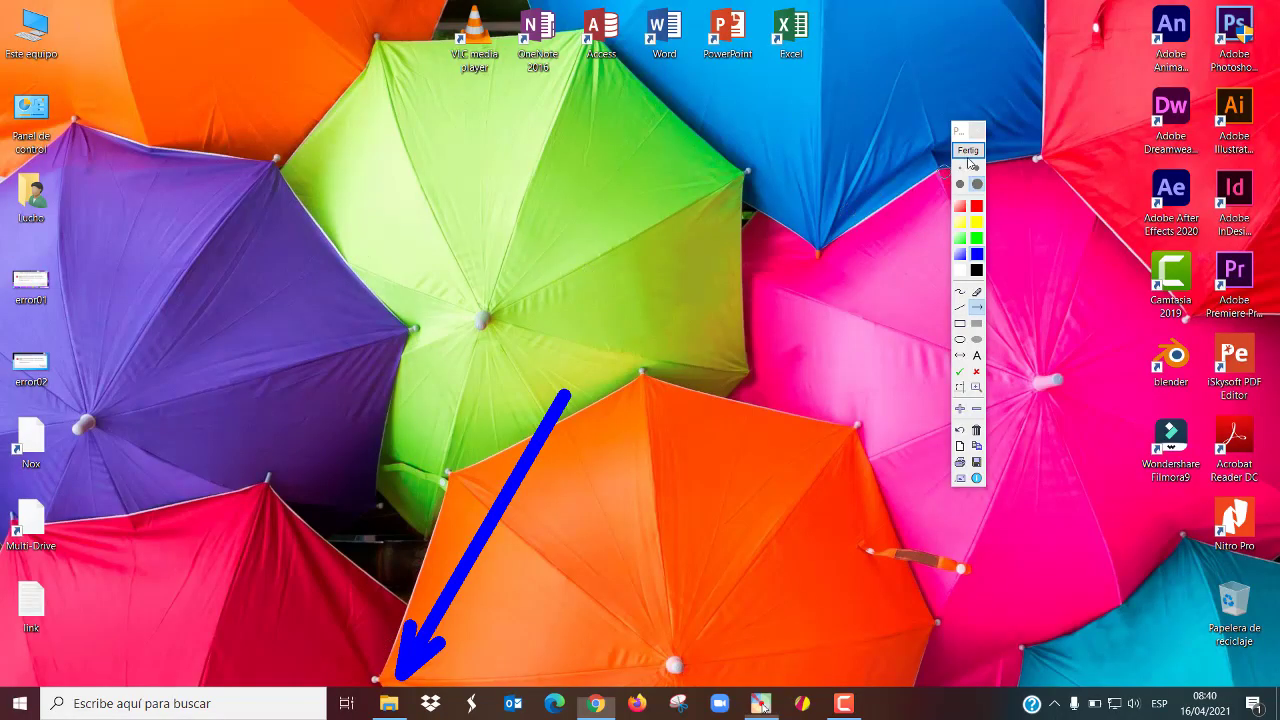
click(967, 152)
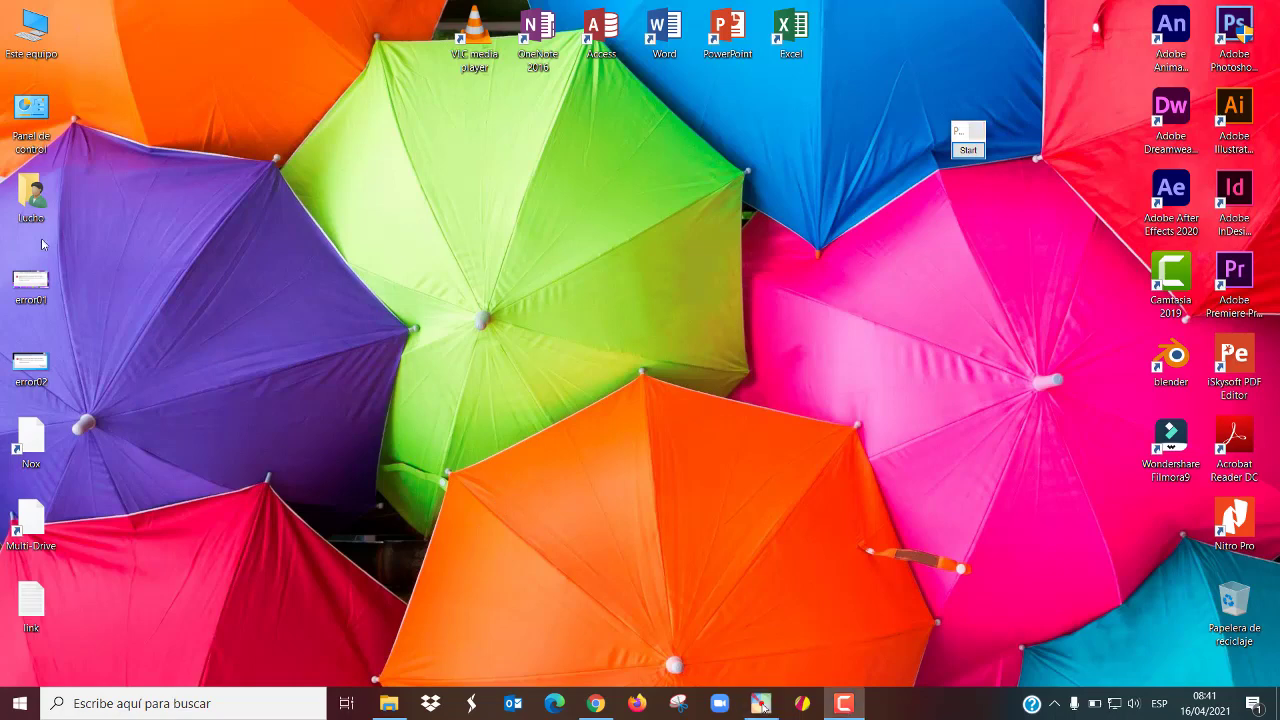
Switch to File Explorer, move the annotation window out of the way, and open the Nuevo vol (D:) drive.
click(389, 703)
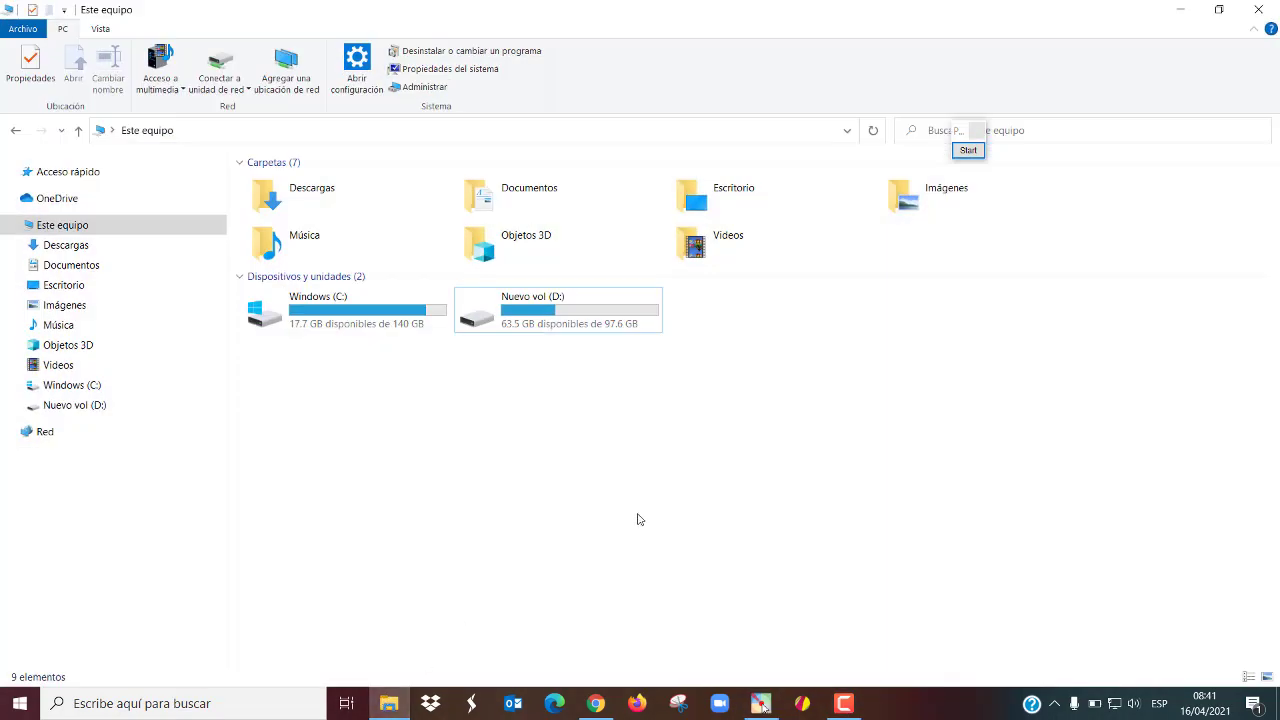
drag(960, 135, 1079, 376)
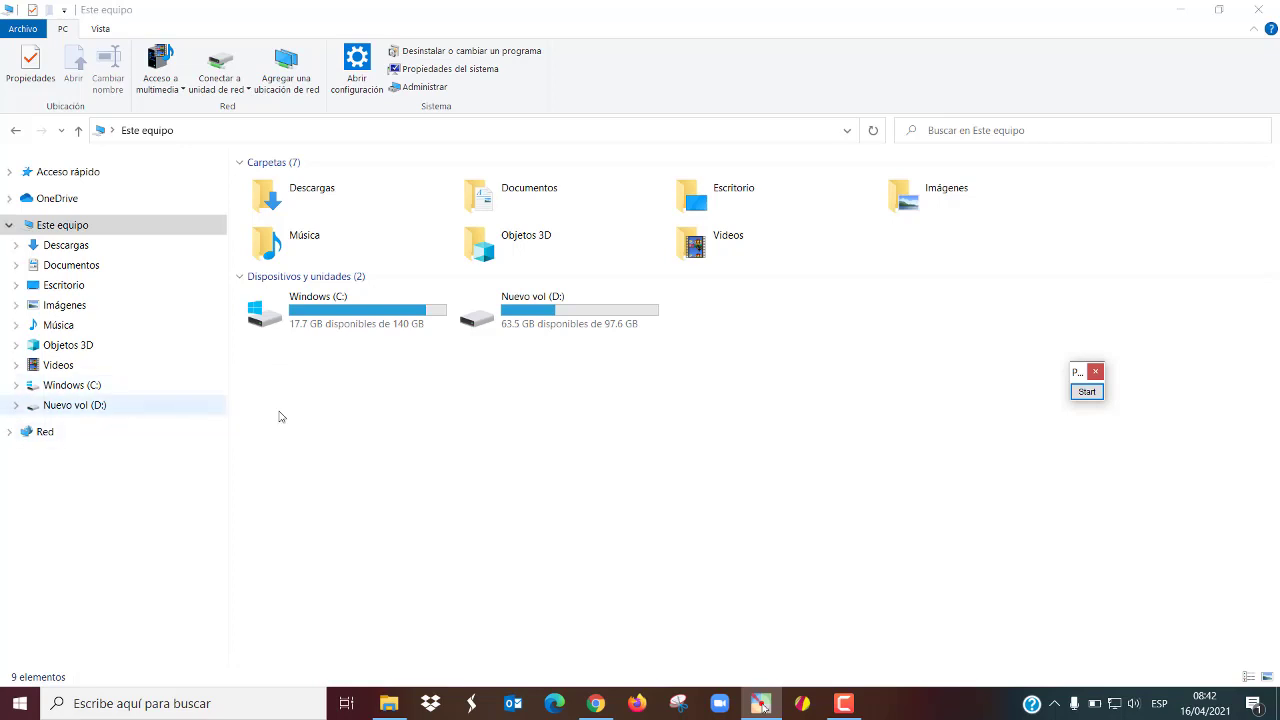
click(87, 410)
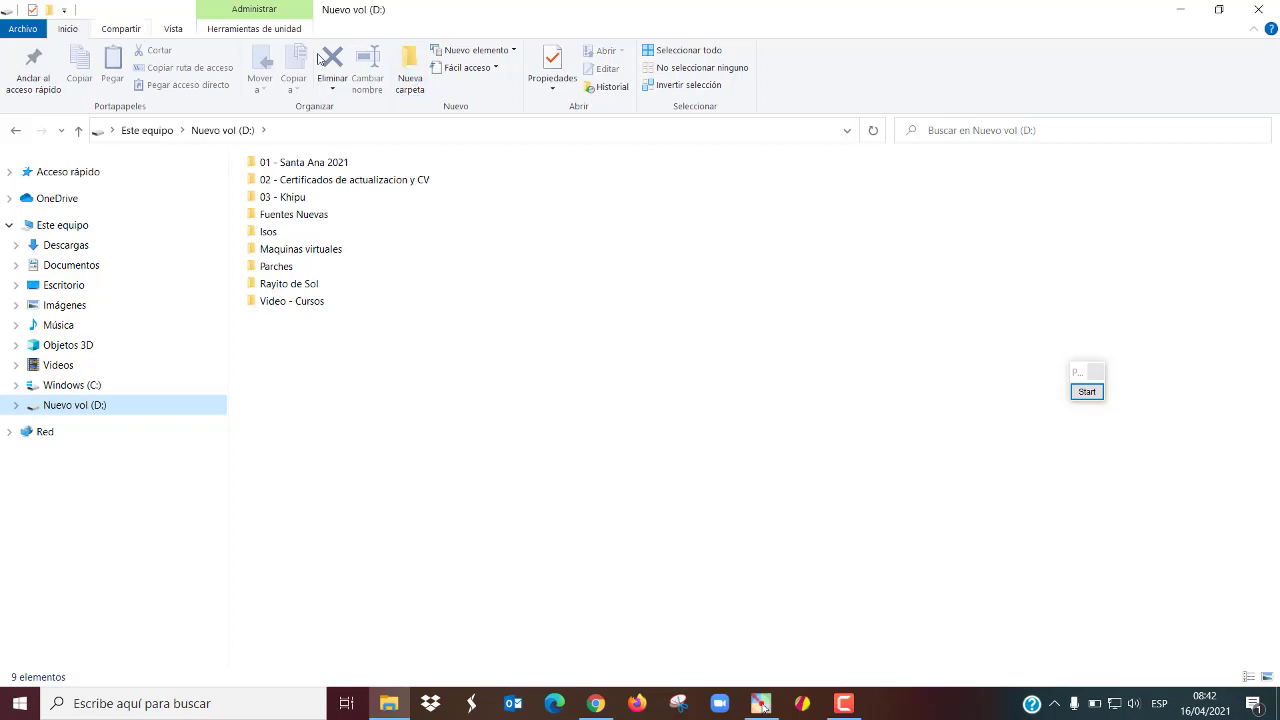
Create a new folder named "Ejemplo de clase" in the root of drive D:.
click(408, 80)
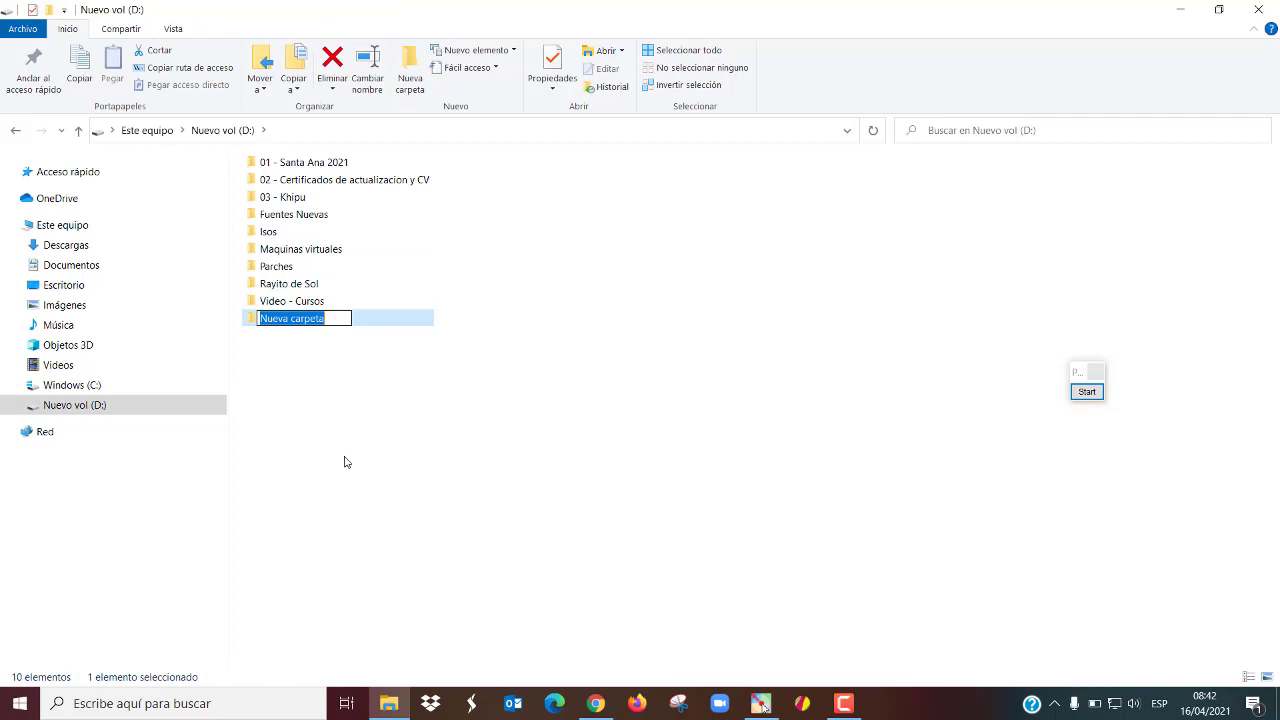
text(Ejemplo)
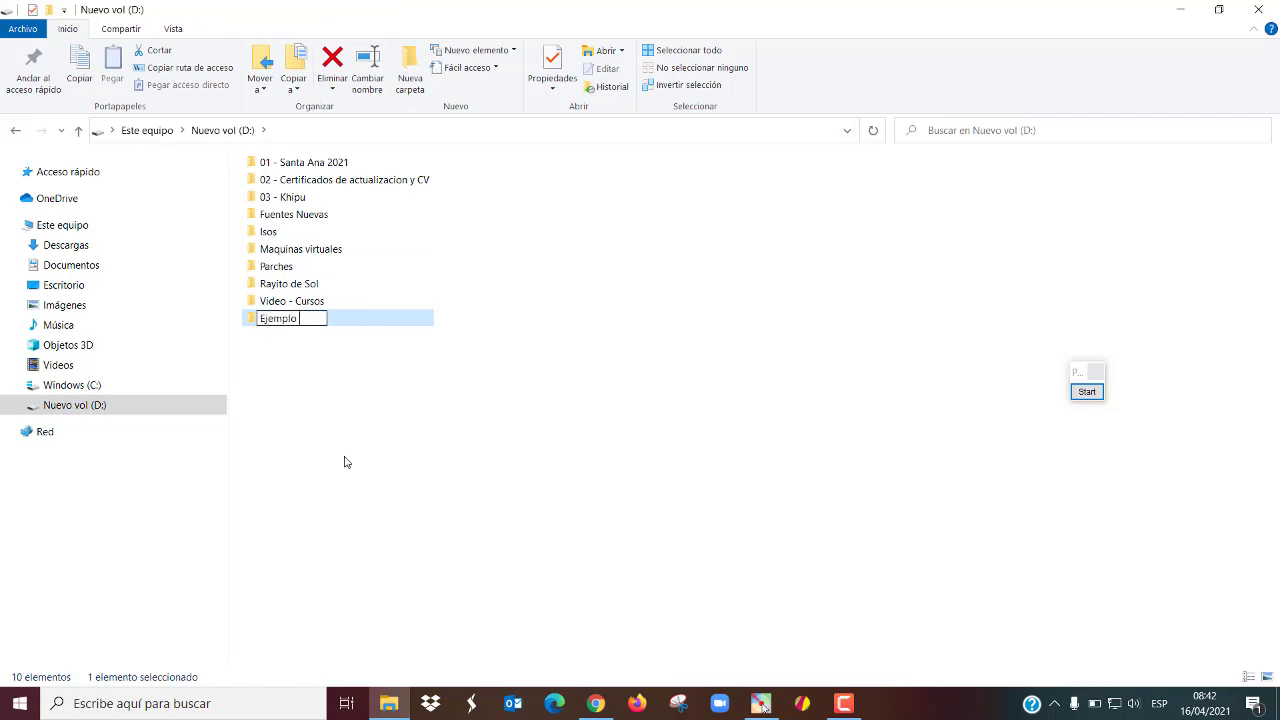
text( de clase)
key(Return)
click(341, 404)
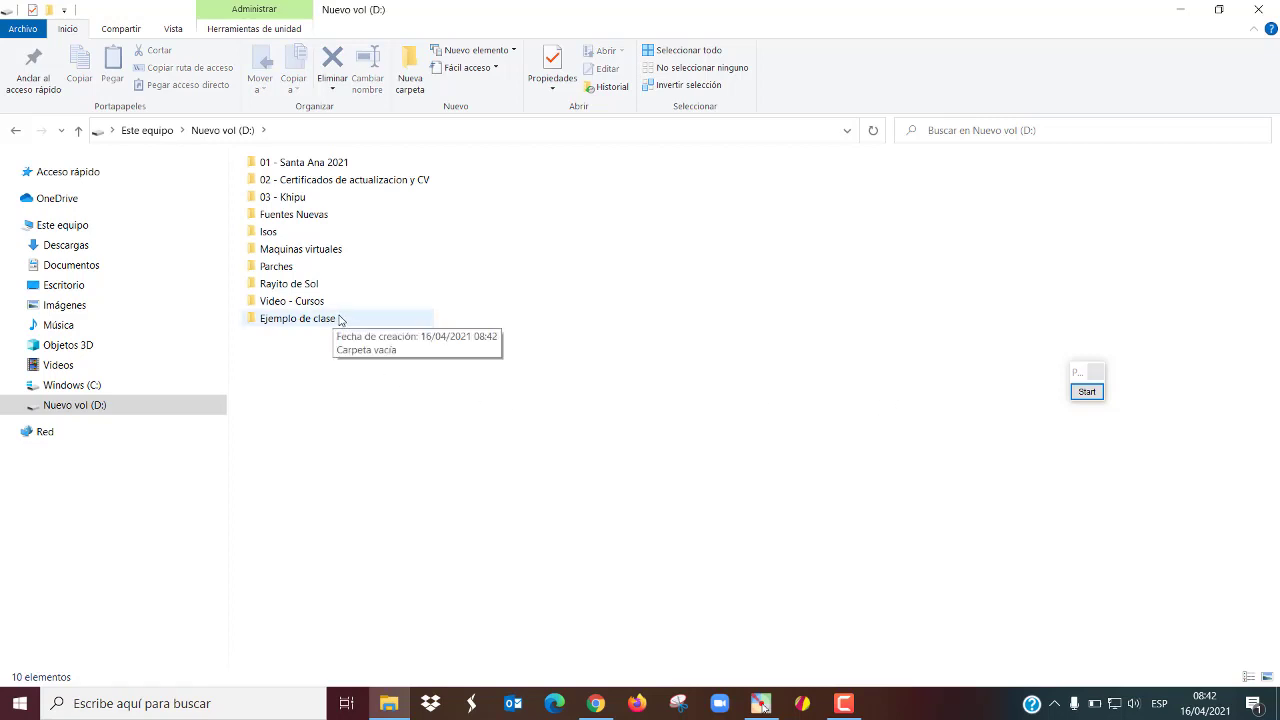
mouse_move(354, 321)
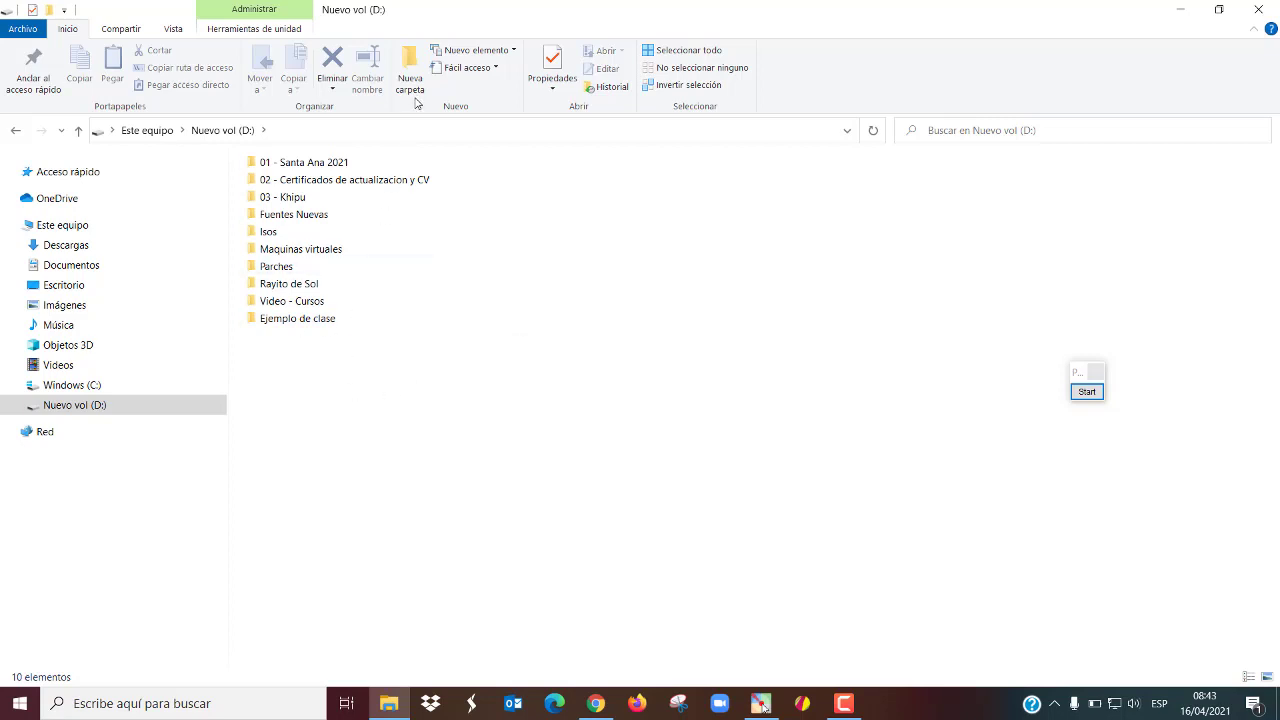
Create a second folder named "Documentos" in the root of drive D:.
right_click(259, 366)
mouse_move(378, 569)
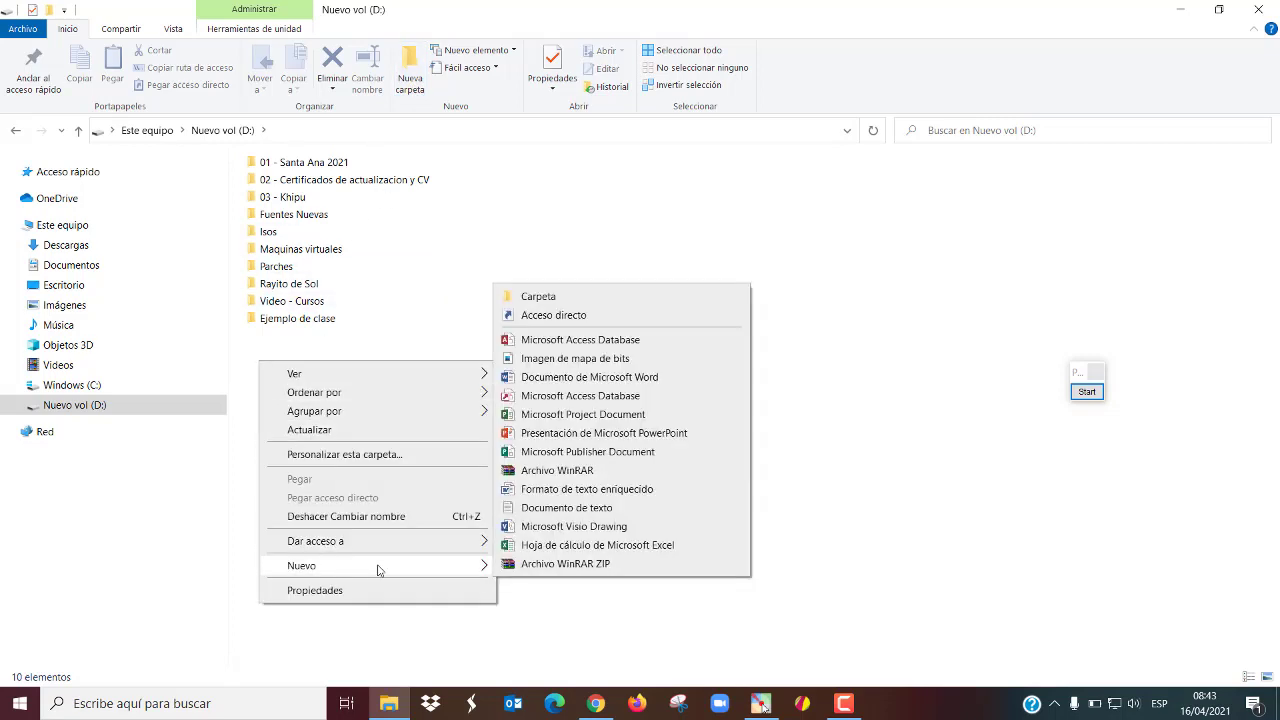
click(537, 300)
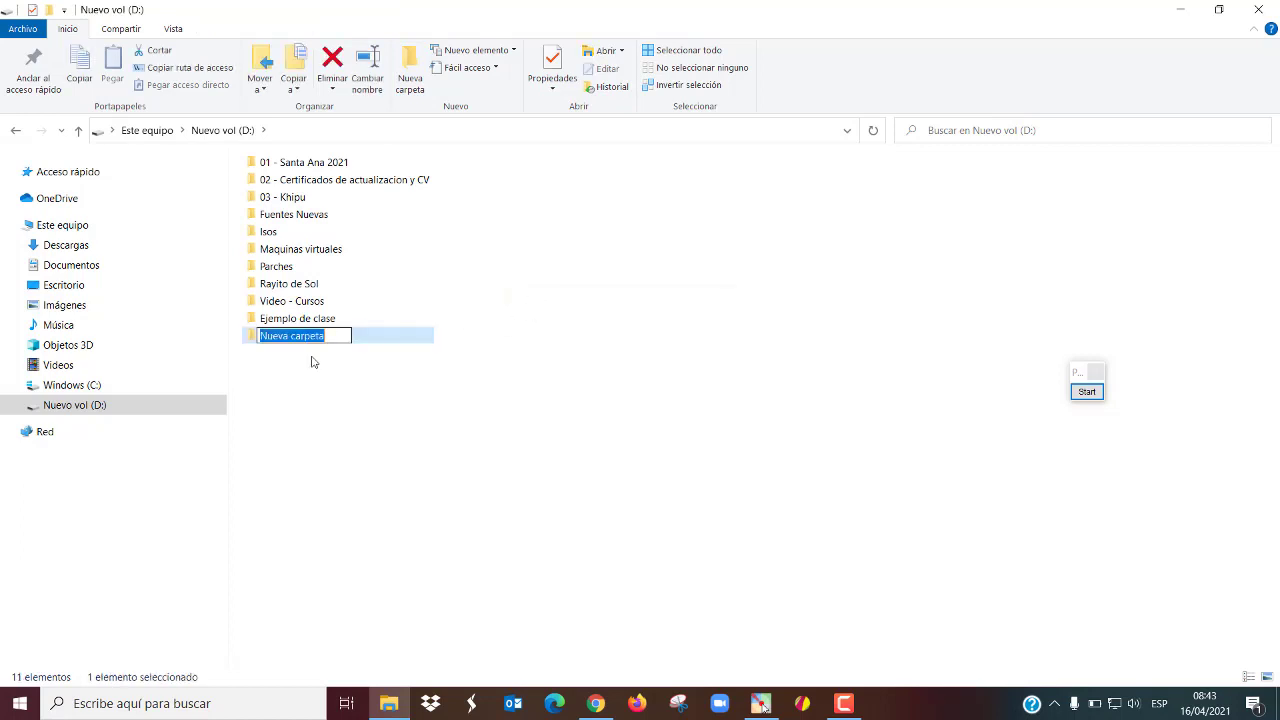
text(Doc)
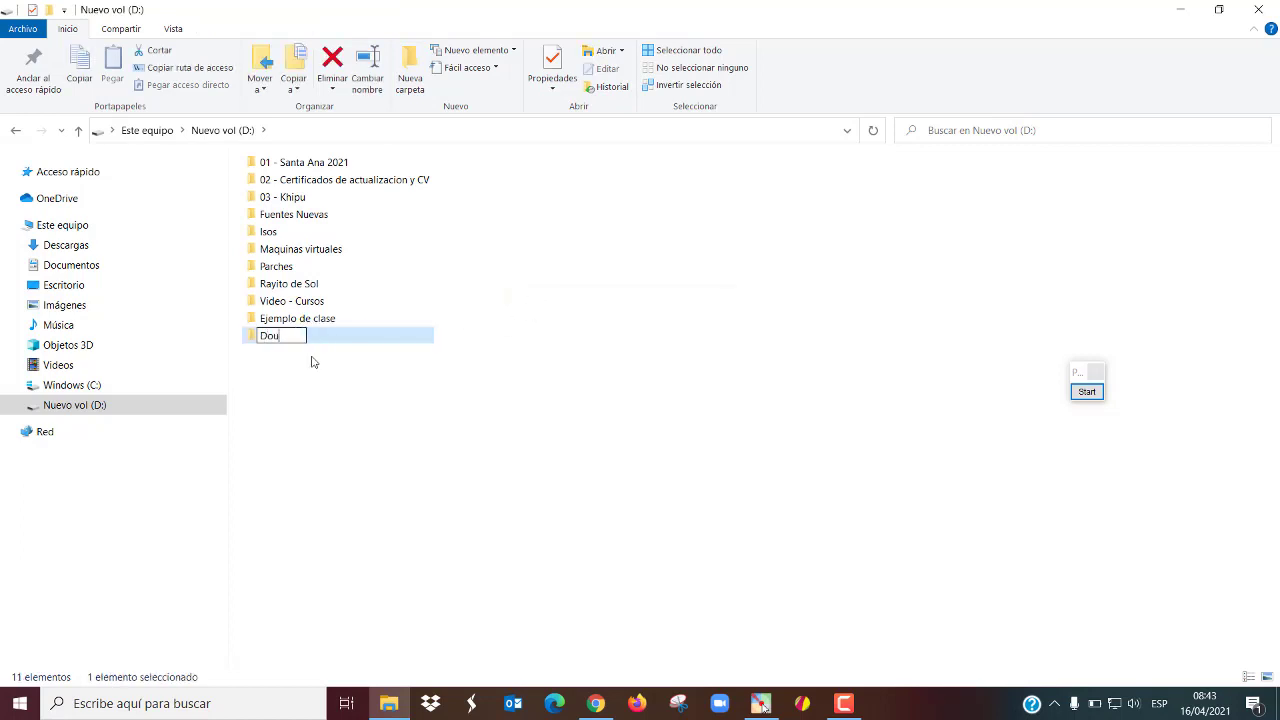
key(BackSpace)
text(cumentos)
key(Return)
click(312, 362)
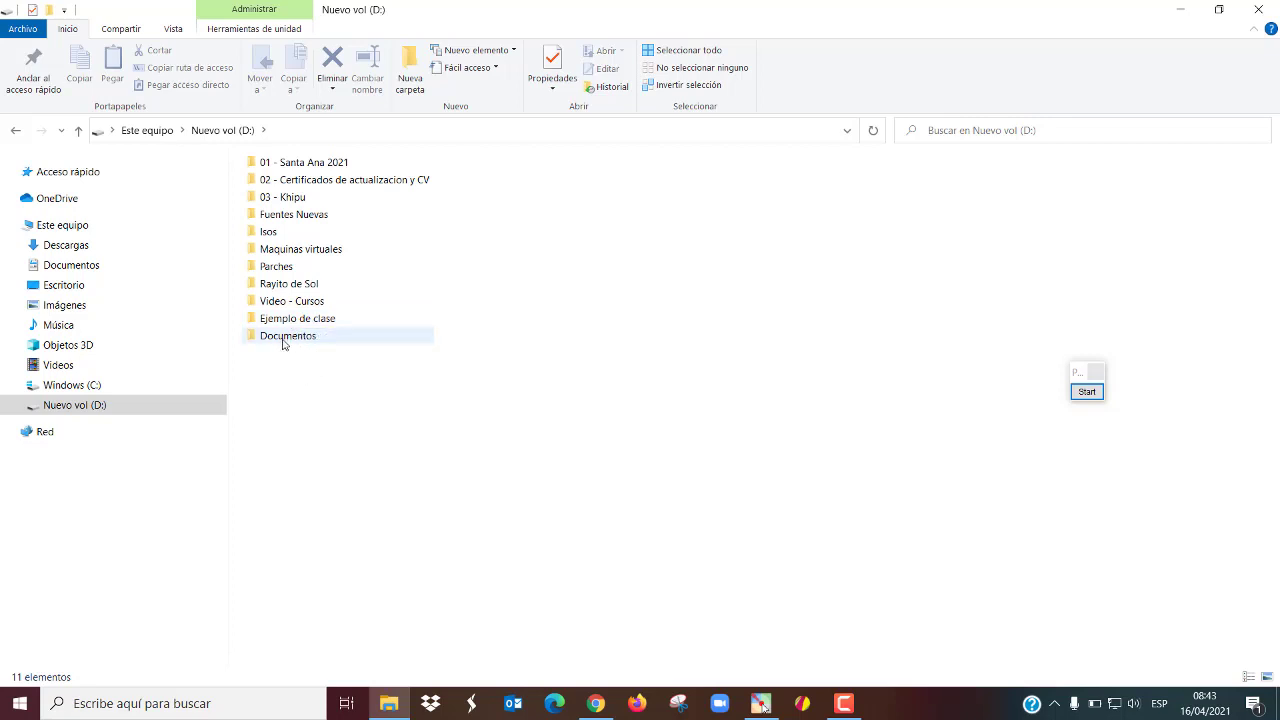
Move the Documentos folder into the Ejemplo de clase folder and open it there.
click(284, 340)
drag(307, 345, 299, 320)
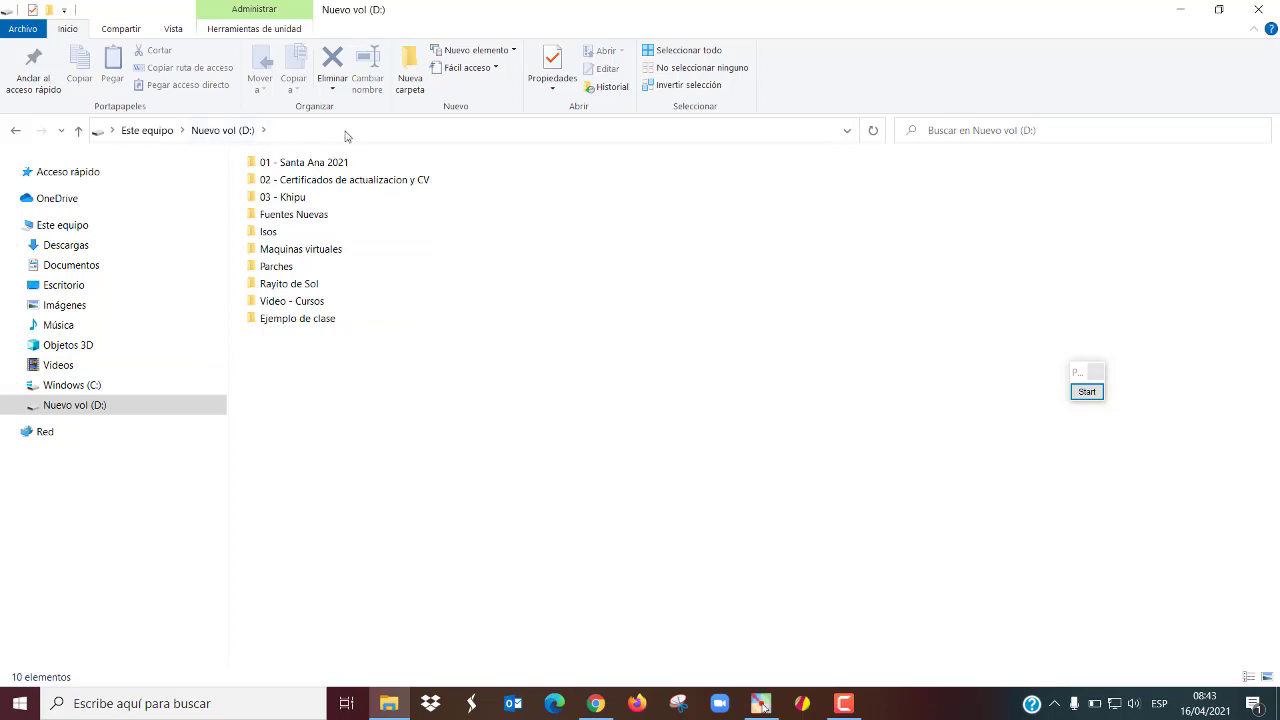
double_click(280, 318)
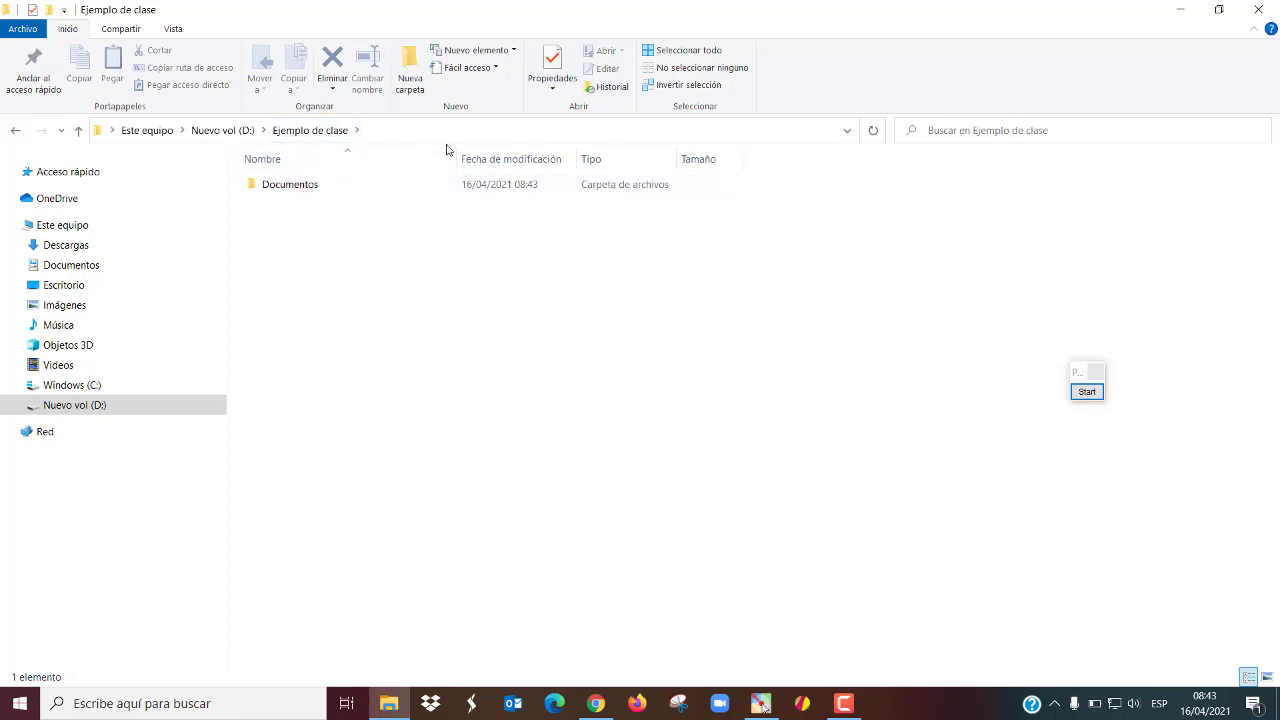
double_click(287, 188)
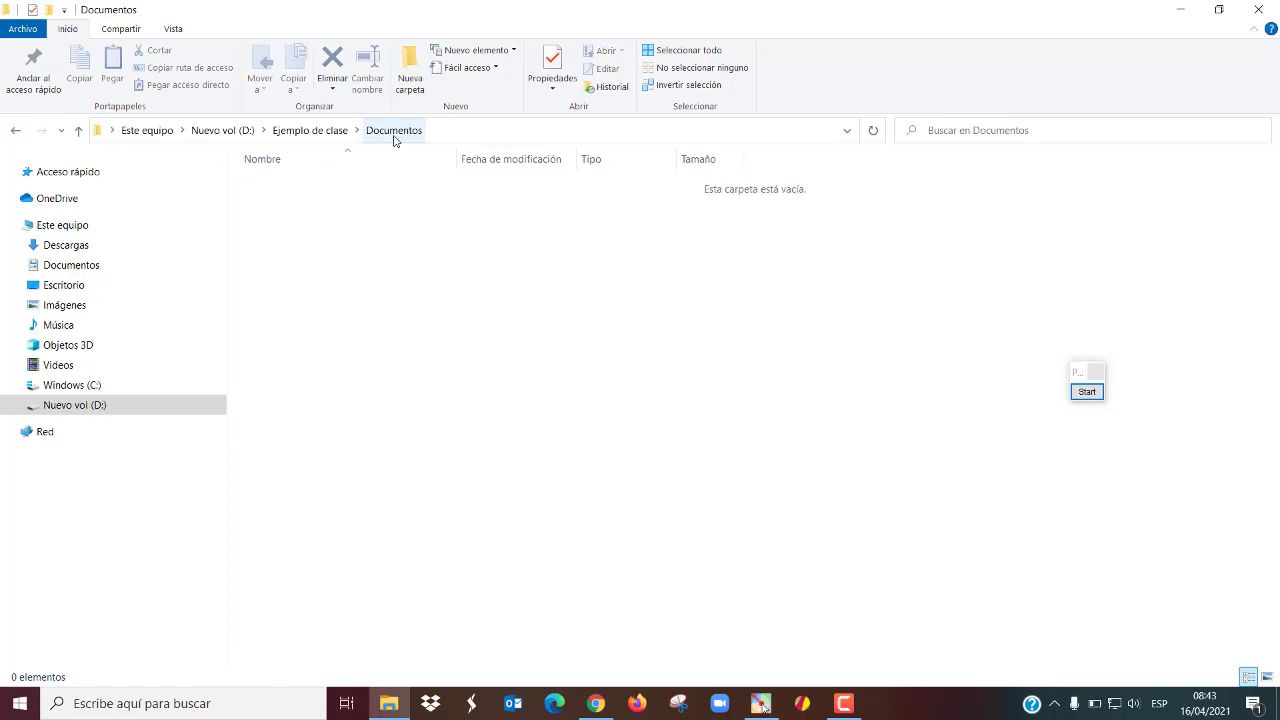
Start screen annotation and draw three thick blue outlined rectangles stepping diagonally downward over the empty folder area.
click(1087, 391)
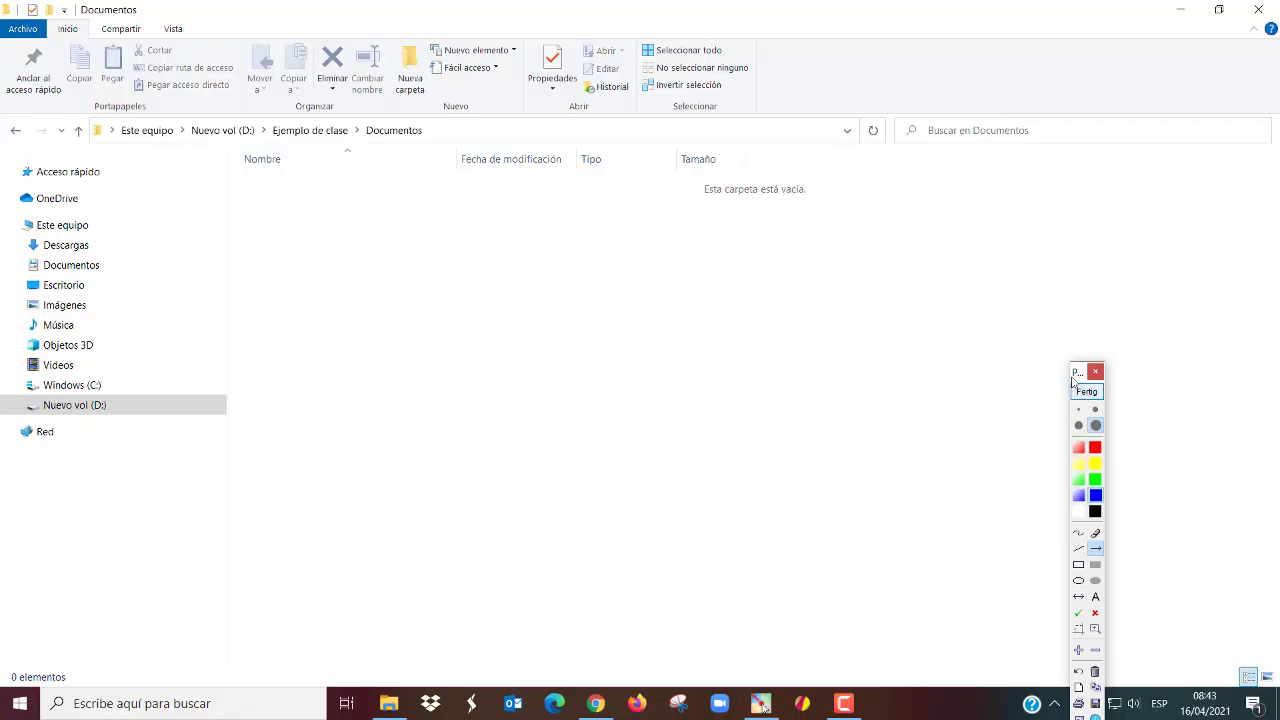
click(1132, 431)
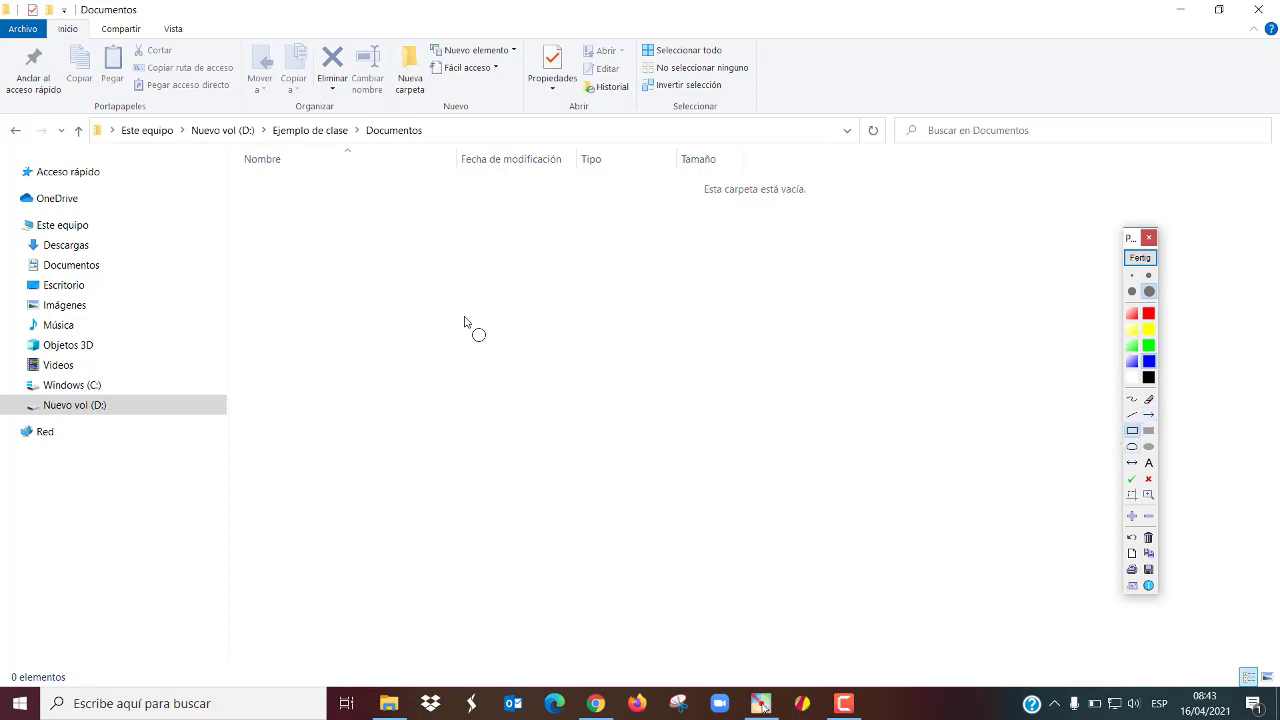
drag(362, 249, 530, 276)
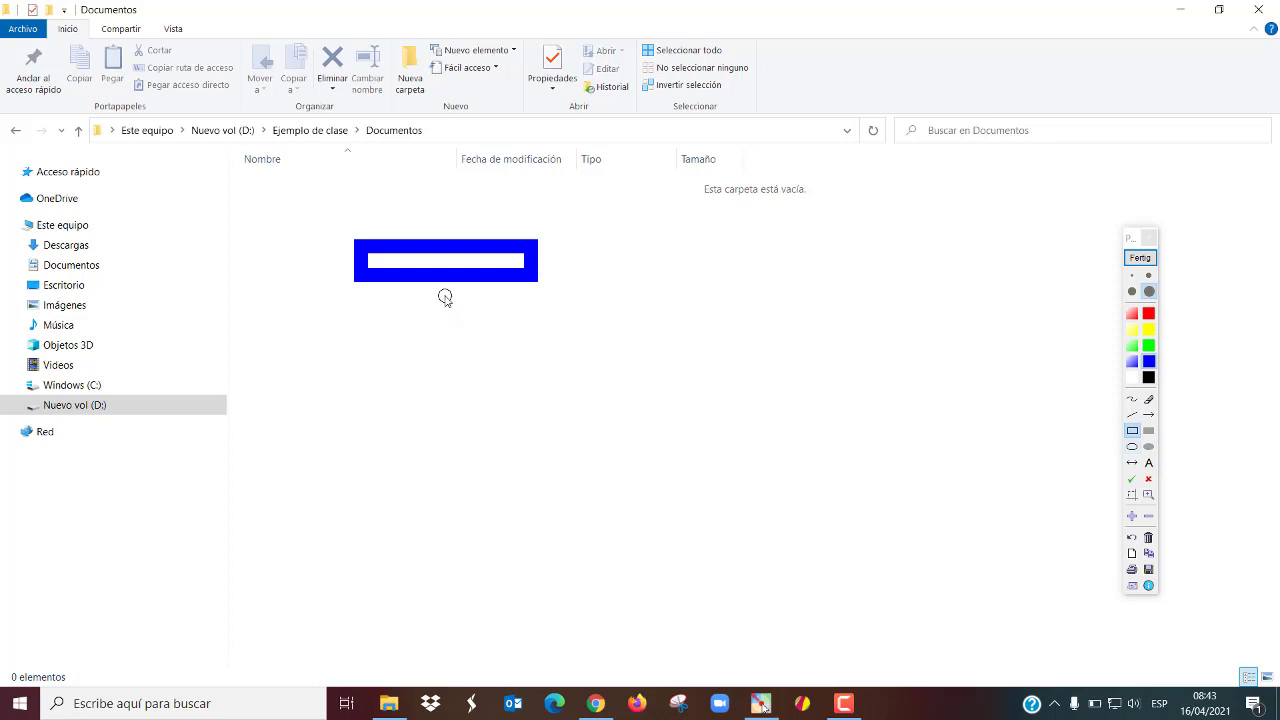
drag(445, 296, 642, 331)
drag(642, 331, 643, 333)
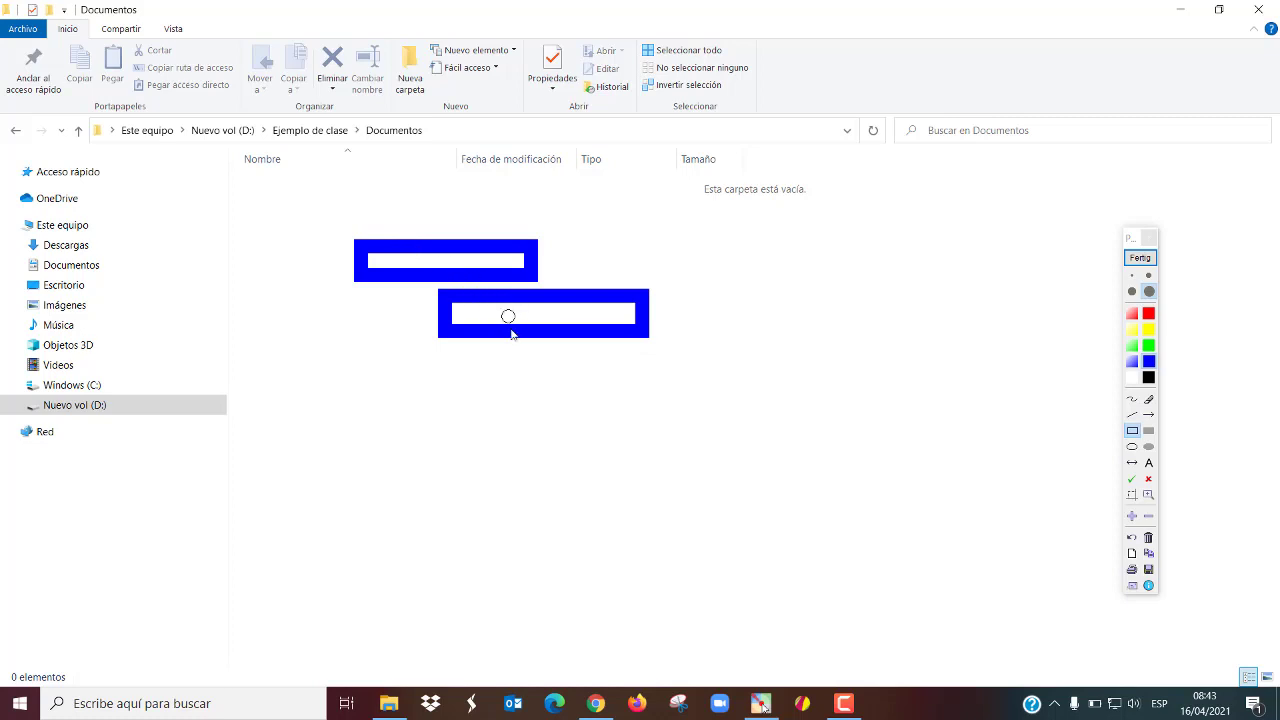
mouse_move(526, 350)
mouse_down()
mouse_move(617, 383)
mouse_move(720, 380)
mouse_up()
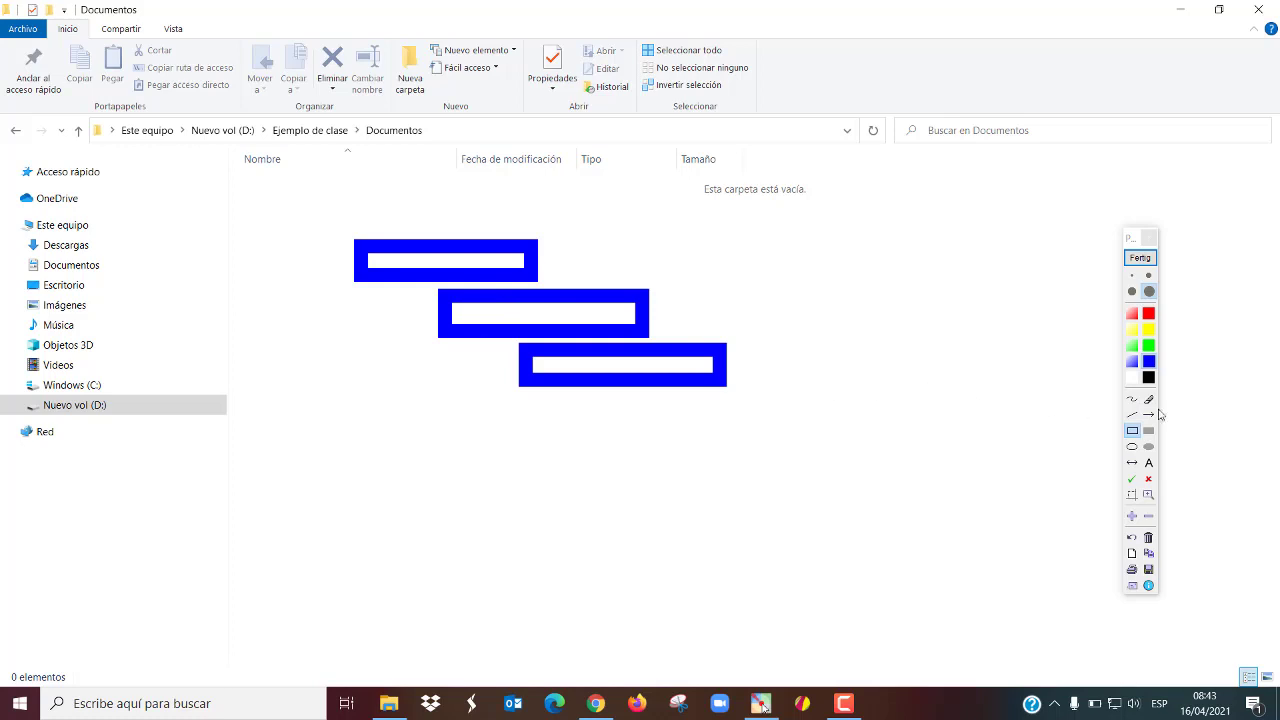
Add the blue text label "Disco local D:" in a medium size beside the first rectangle.
click(1148, 462)
click(563, 228)
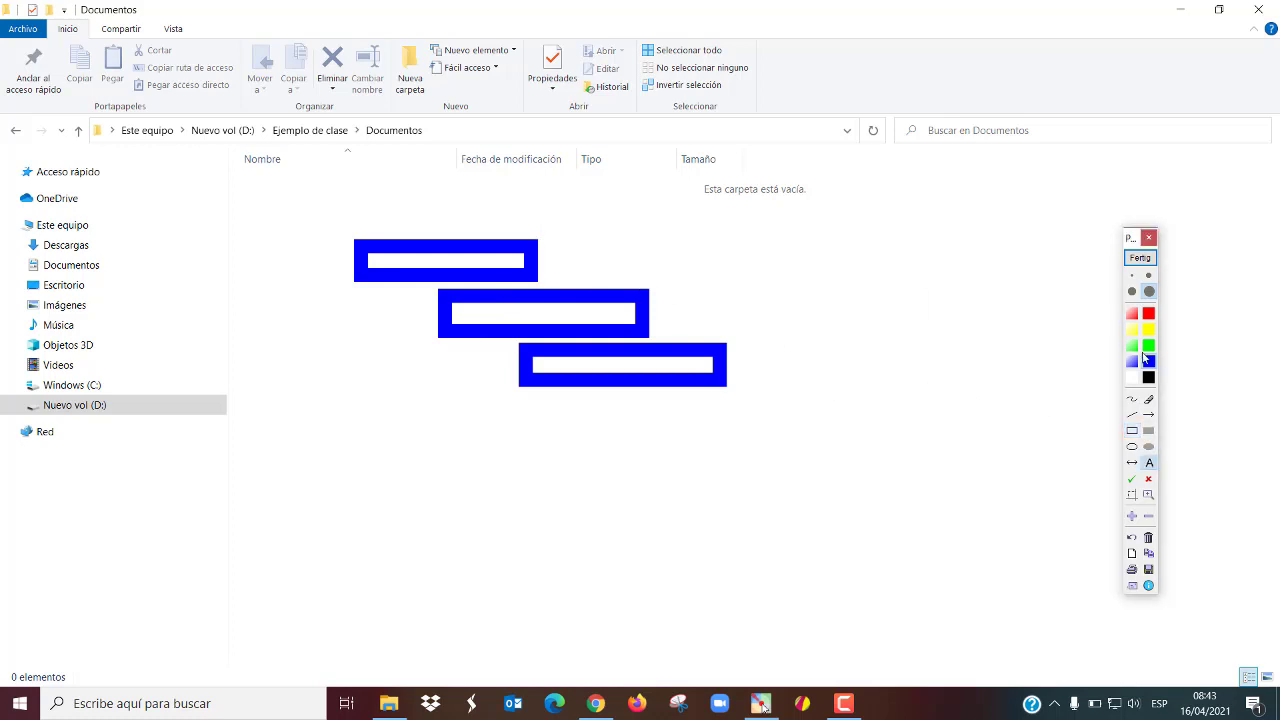
click(1132, 291)
click(555, 252)
text(Dis)
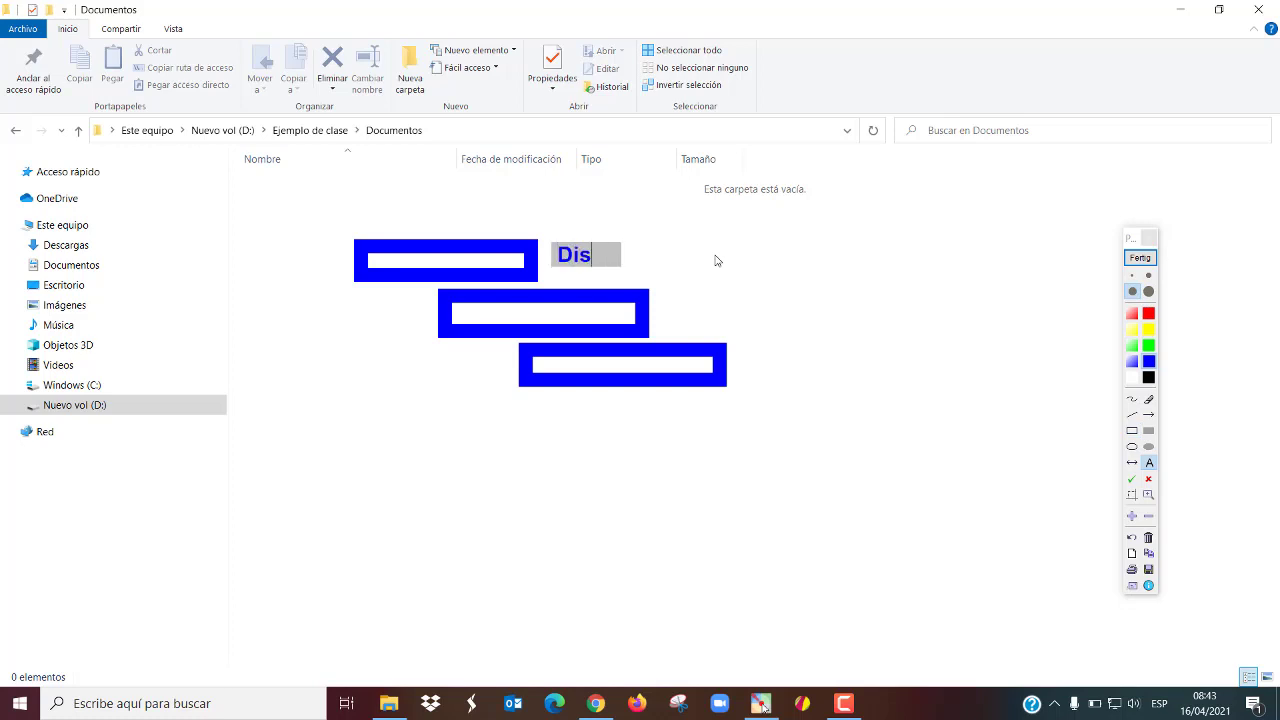
text(co local )
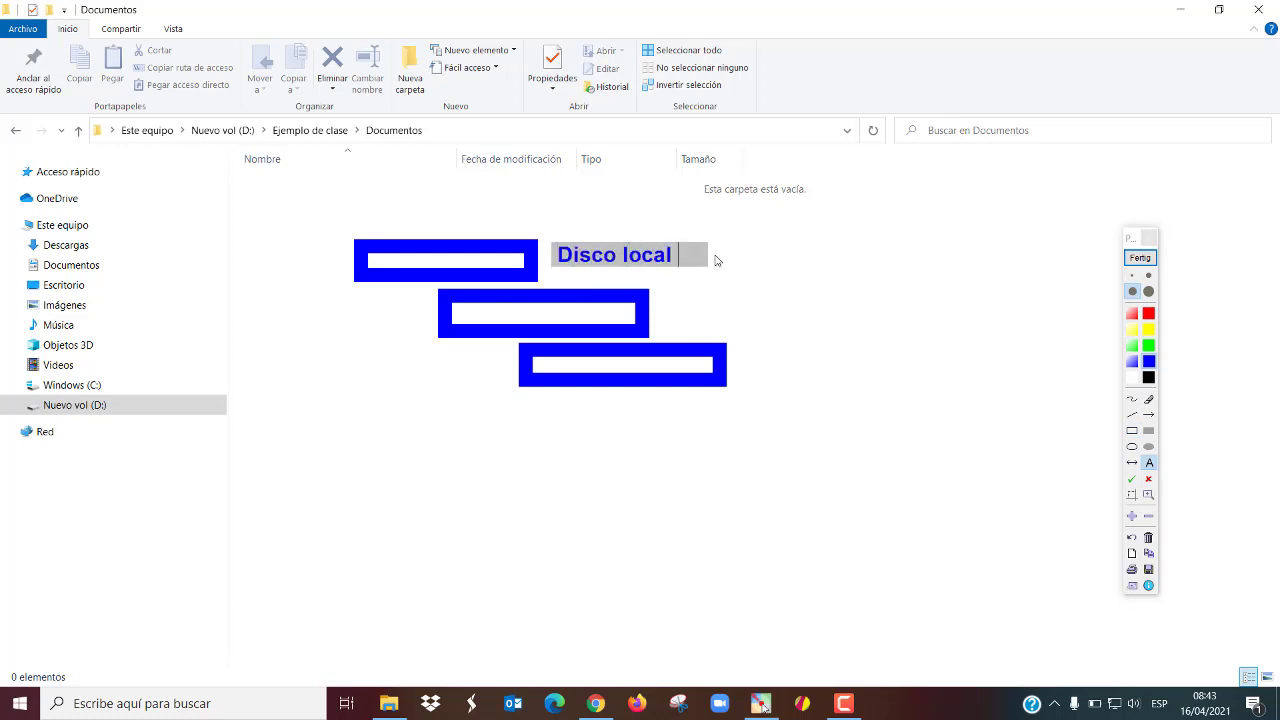
text(d)
key(BackSpace)
text(D:)
key(Return)
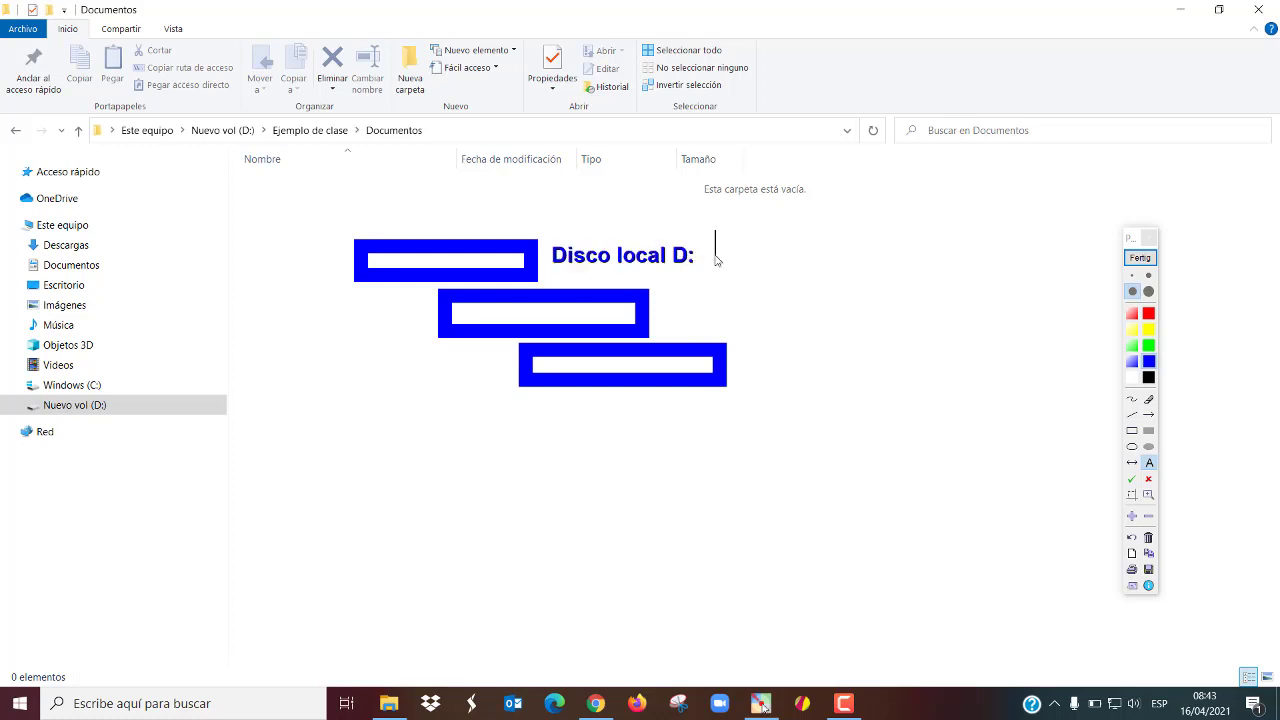
Add the text label "Ejemplo de clase" beside the second rectangle.
click(667, 305)
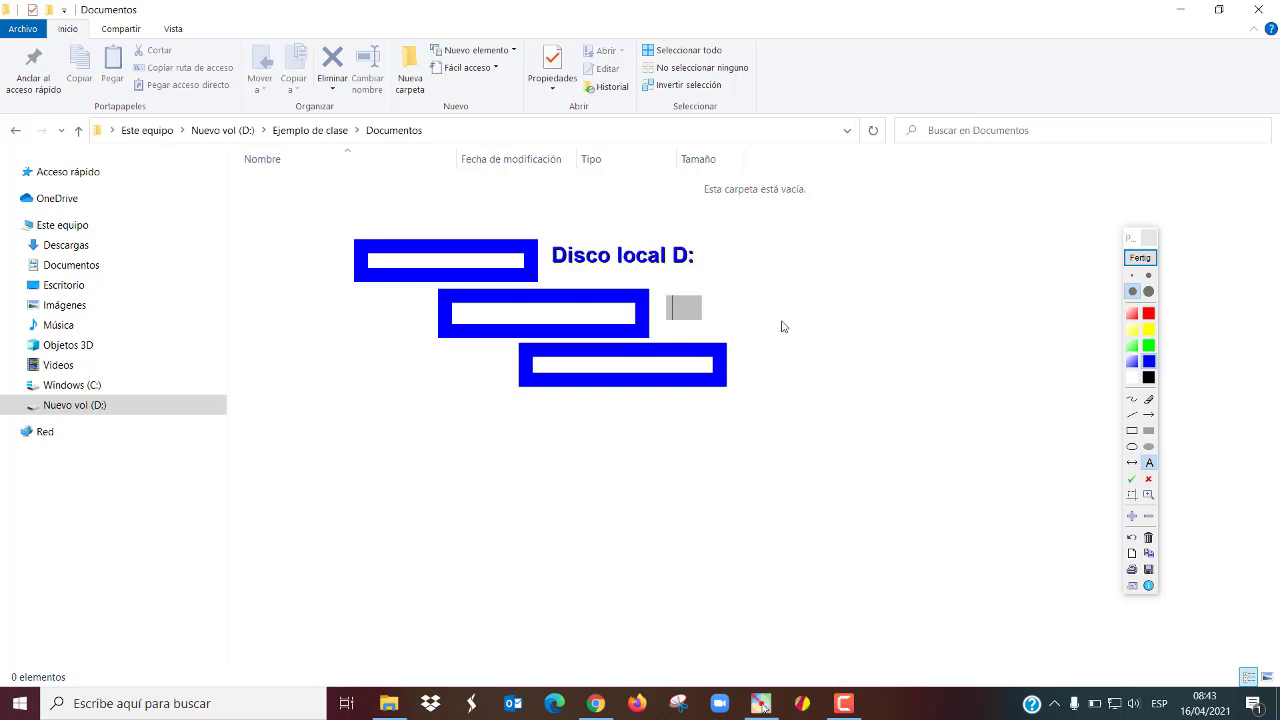
text(Ejempl)
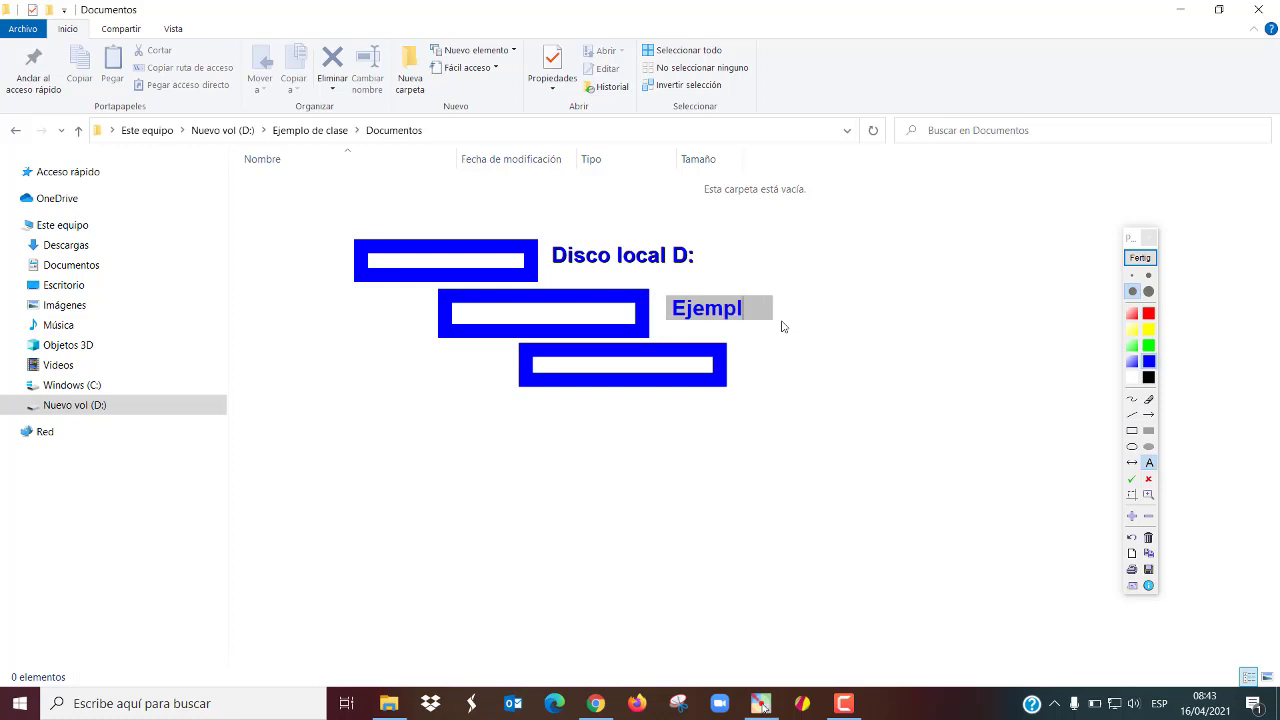
text(o de clase)
key(Return)
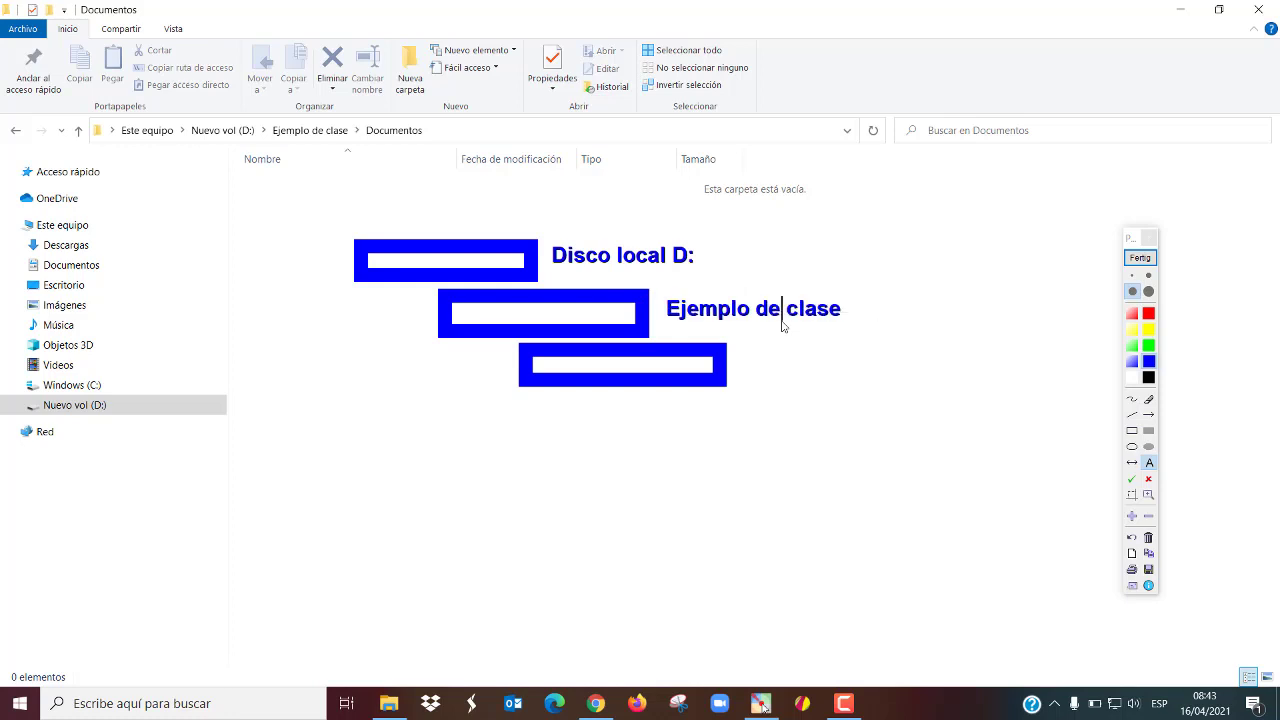
Add the blue text label "Documentos" beside the third rectangle.
click(746, 366)
text(Docum)
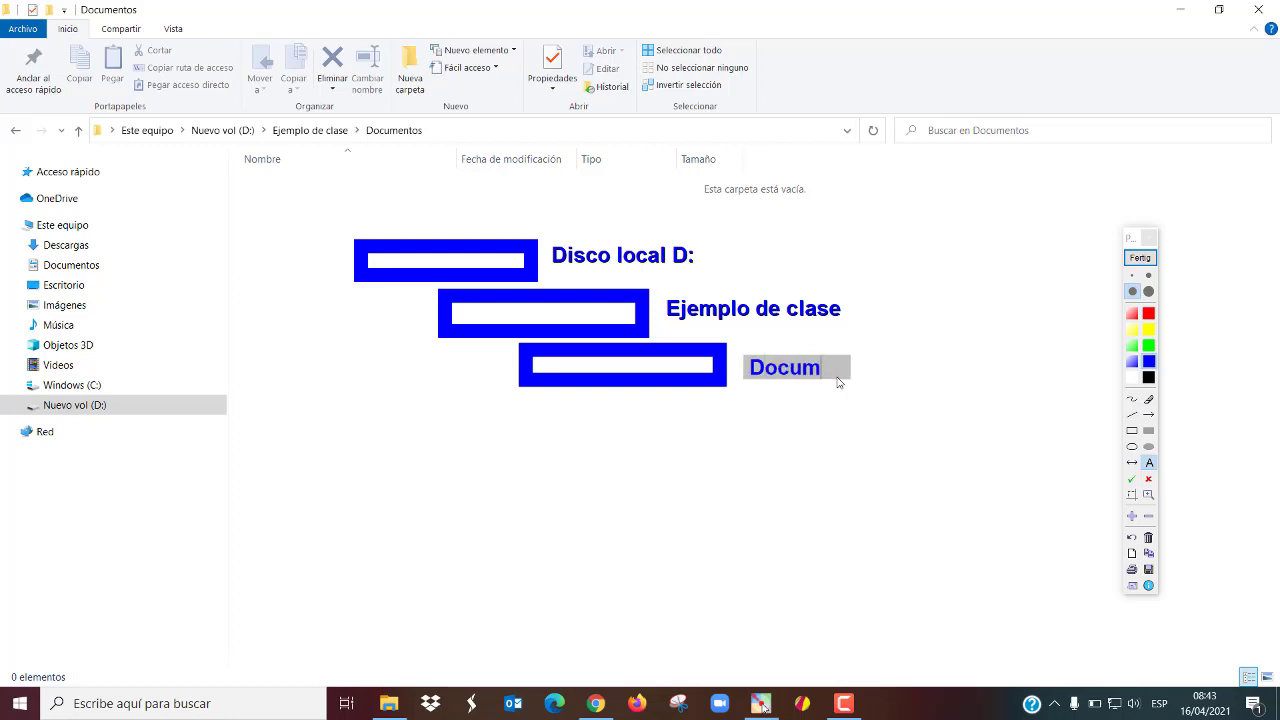
text(entos)
key(Return)
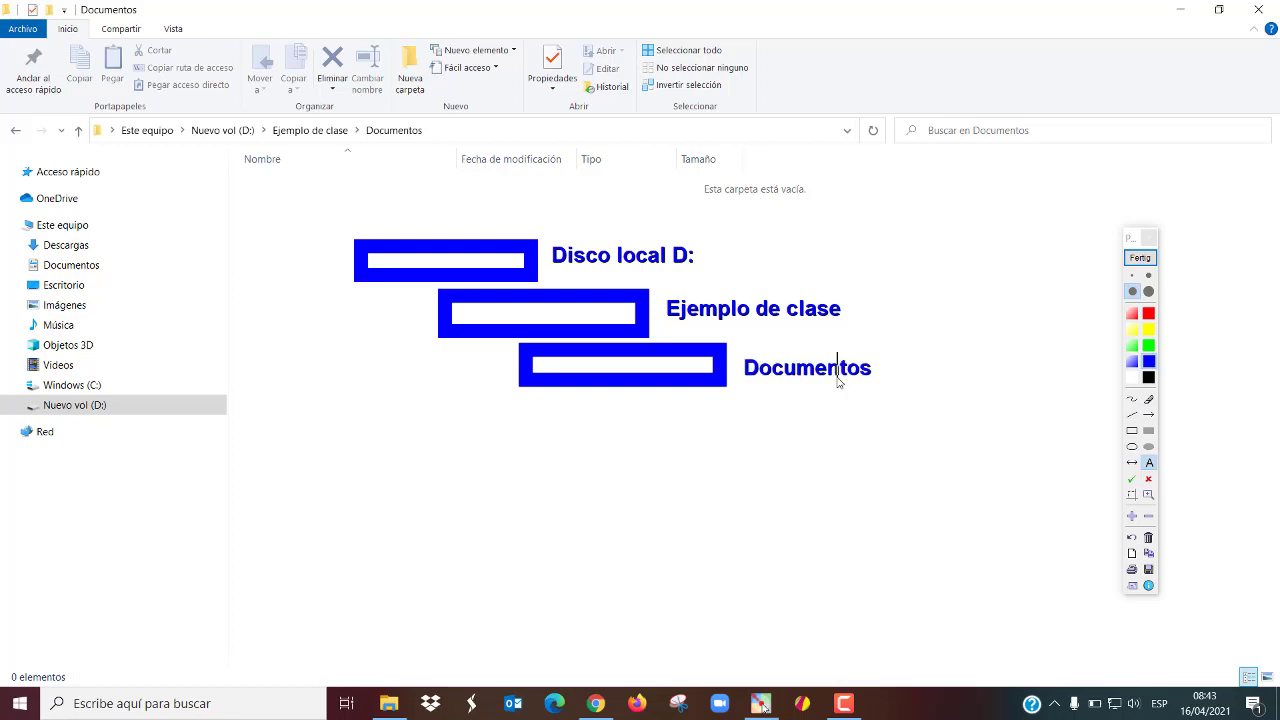
Draw freehand red arrows from the first rectangle to the second and from the second to the third, then end the screen annotation.
click(1132, 399)
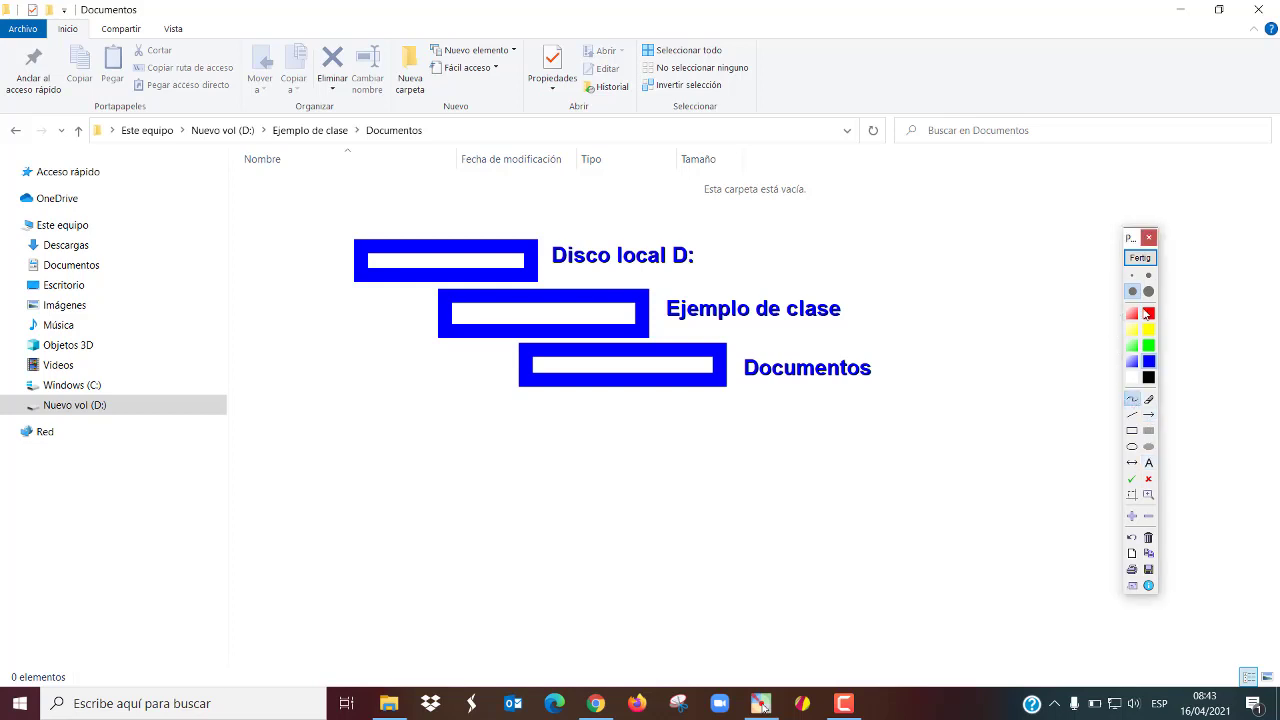
mouse_move(389, 290)
mouse_down()
mouse_move(429, 320)
mouse_move(418, 328)
mouse_up()
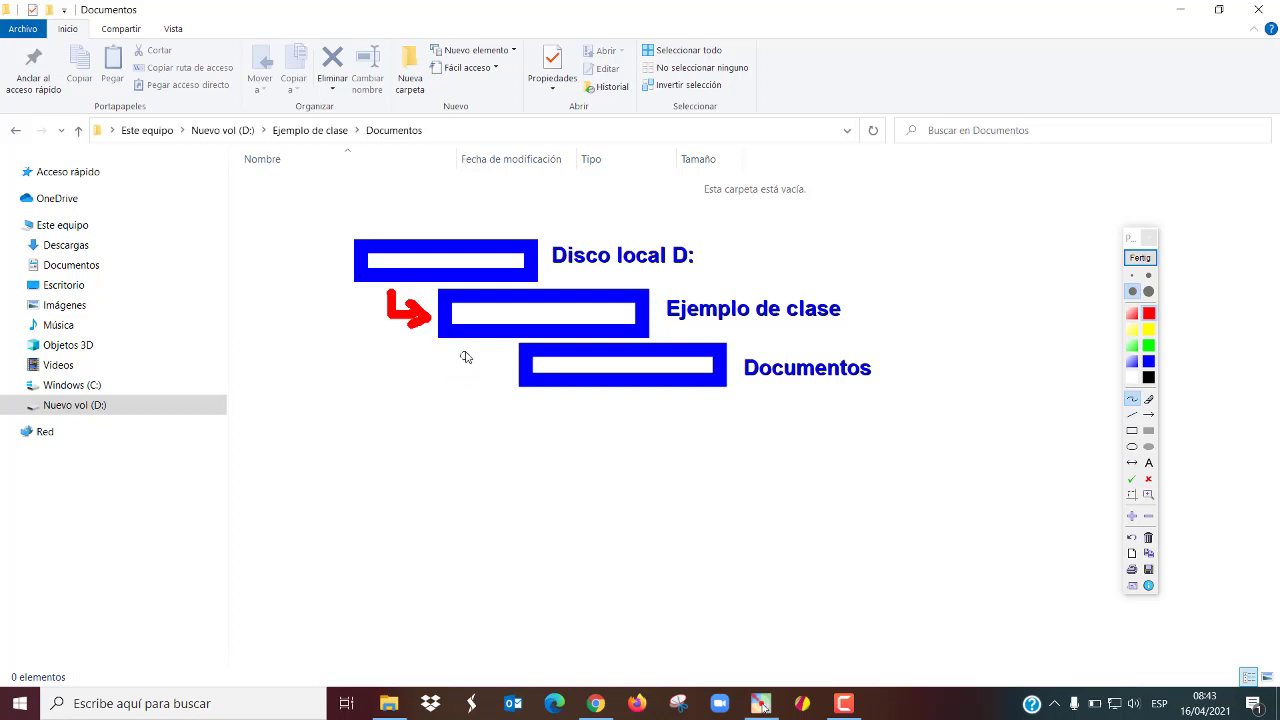
click(472, 350)
mouse_move(470, 366)
mouse_down()
mouse_move(508, 366)
mouse_move(496, 380)
mouse_up()
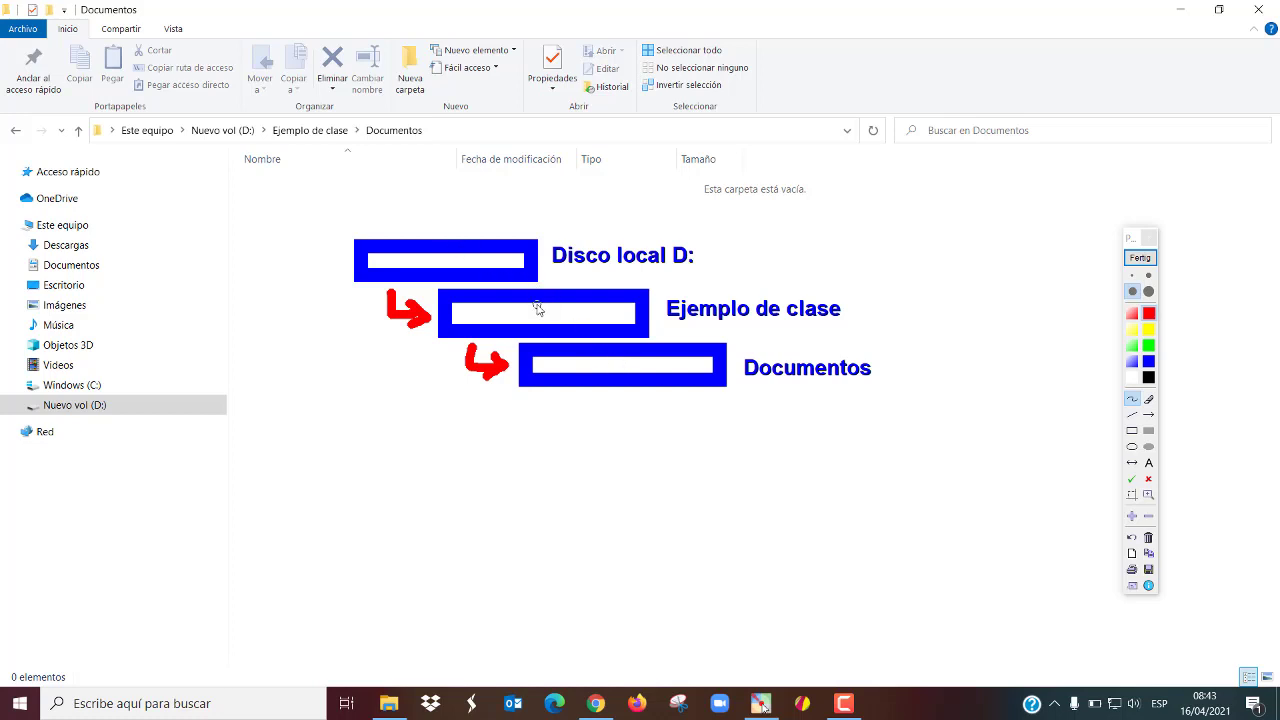
click(1139, 258)
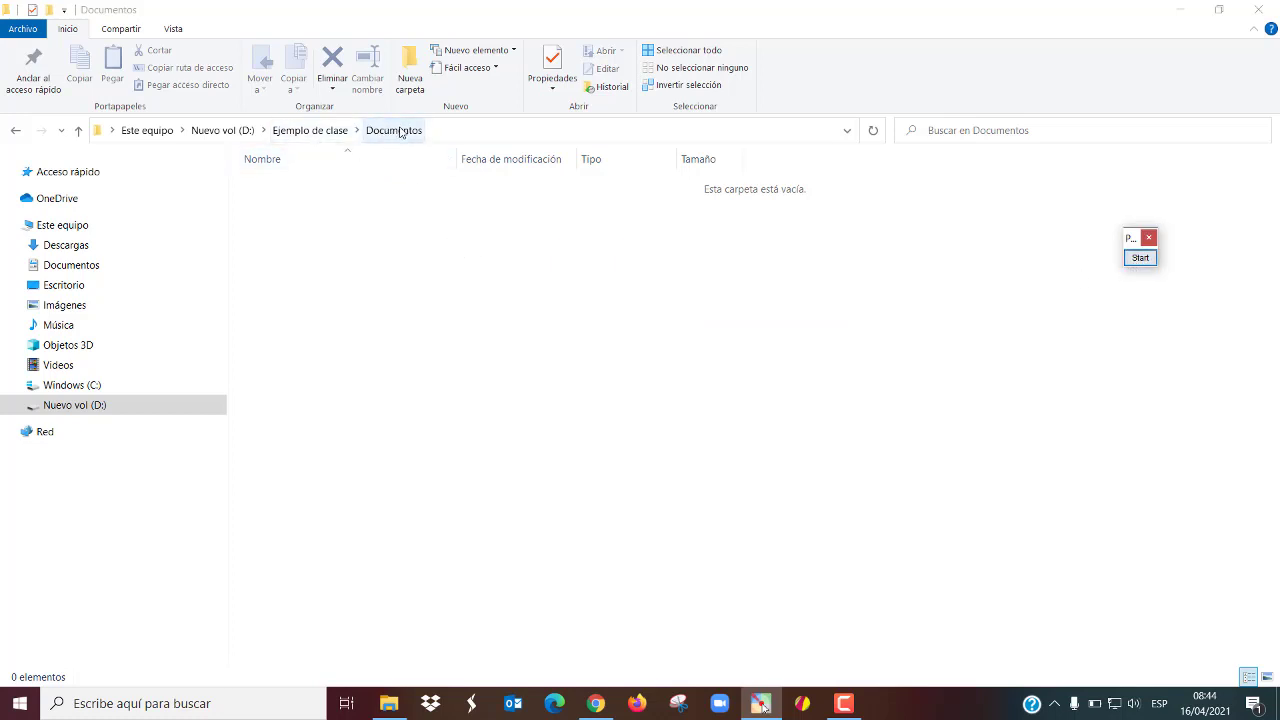
Go up from Documentos through Ejemplo de clase to drive D:, and revisit Ejemplo de clase to show how the levels nest.
click(297, 131)
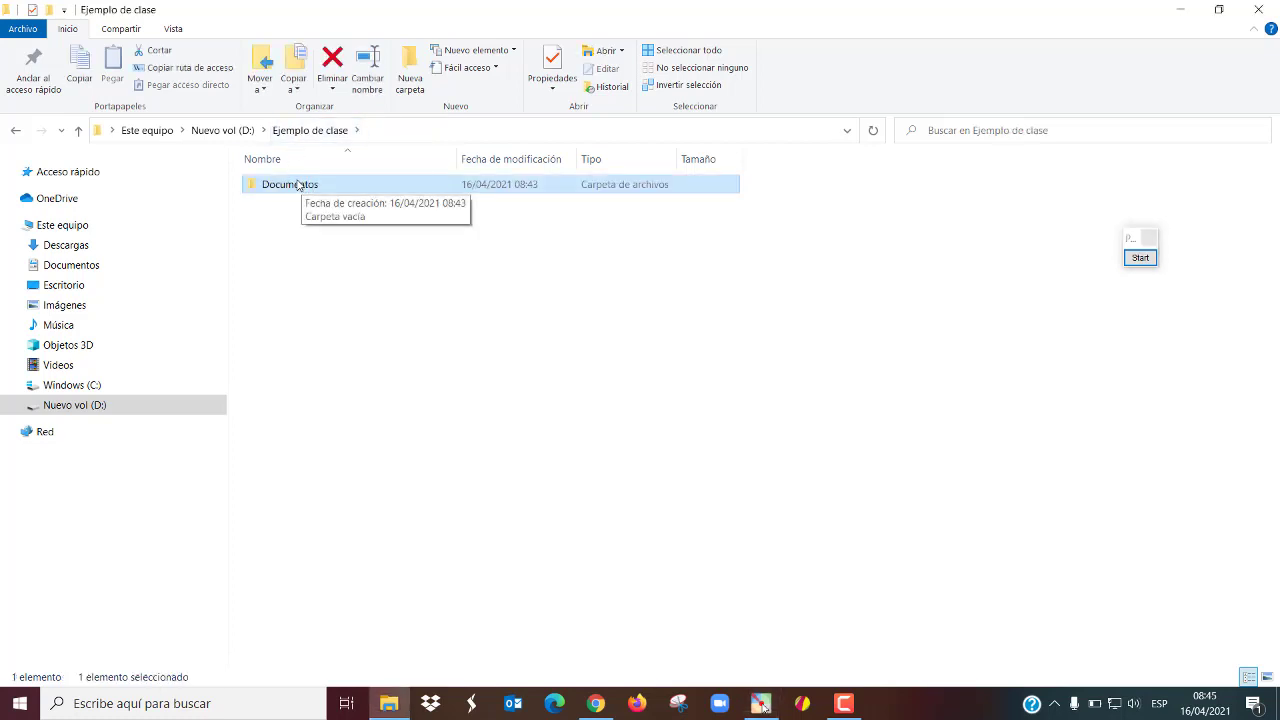
click(222, 130)
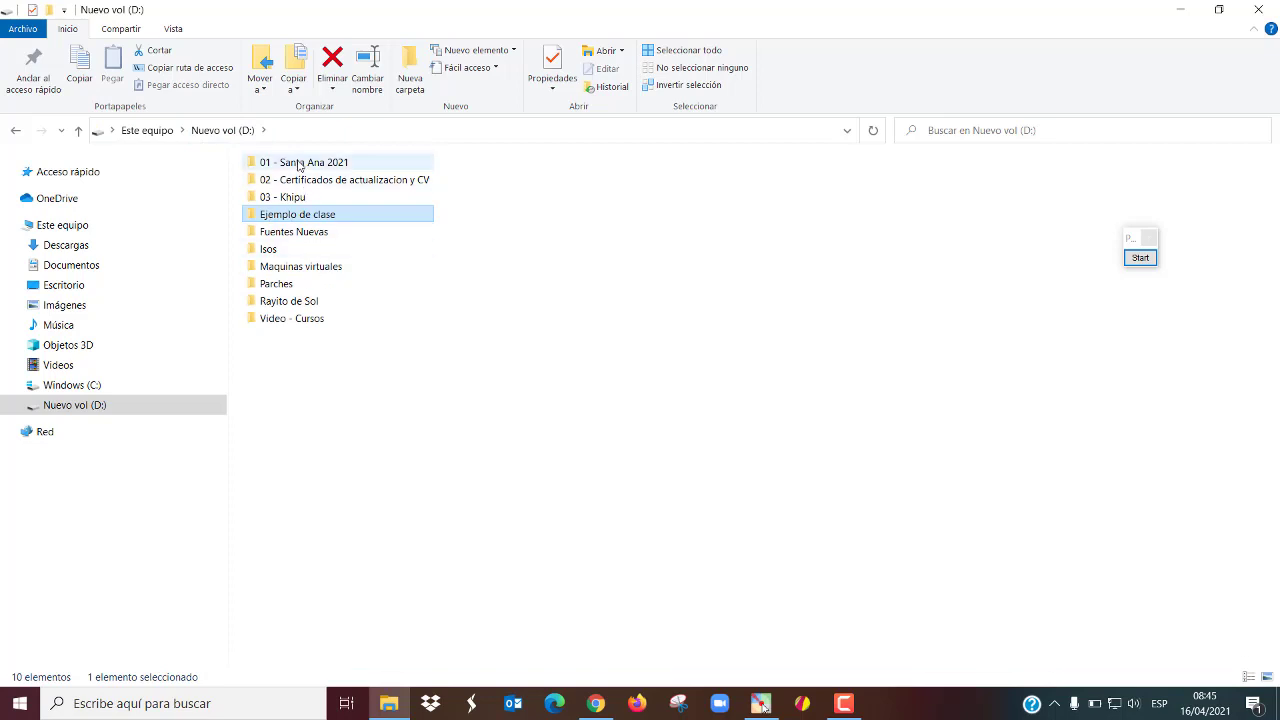
double_click(300, 215)
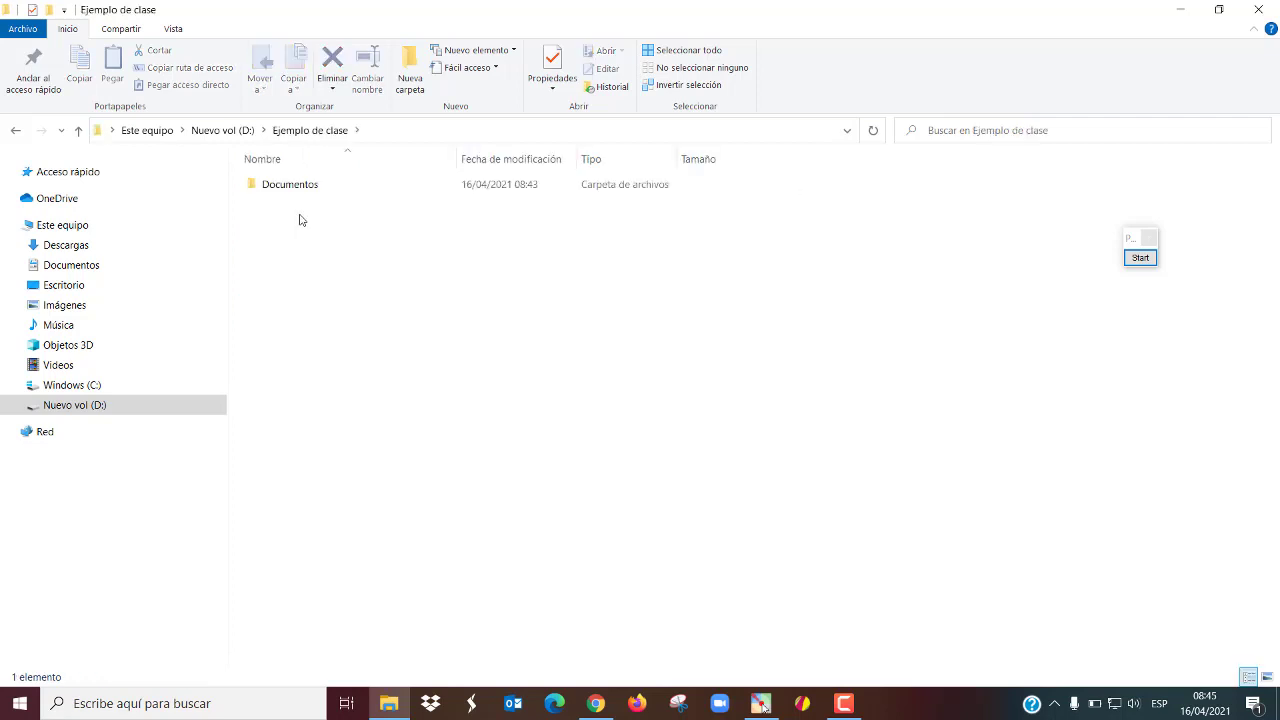
click(222, 130)
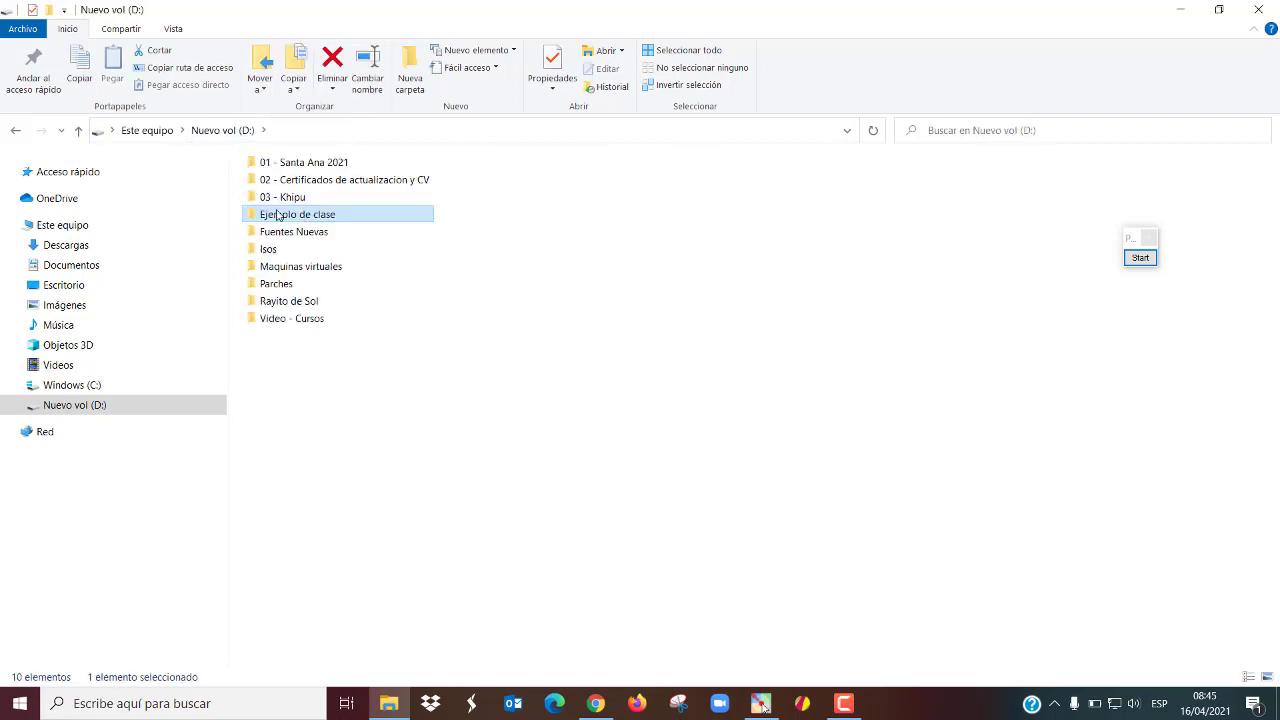
double_click(278, 215)
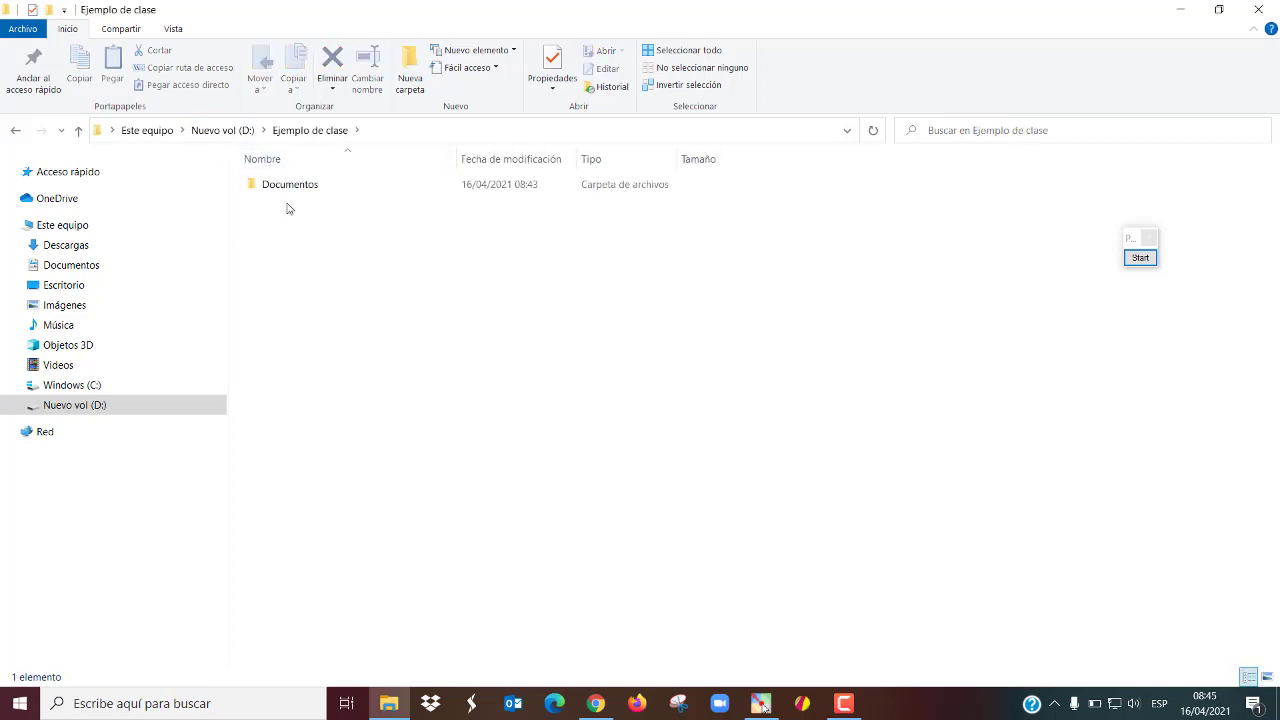
click(229, 131)
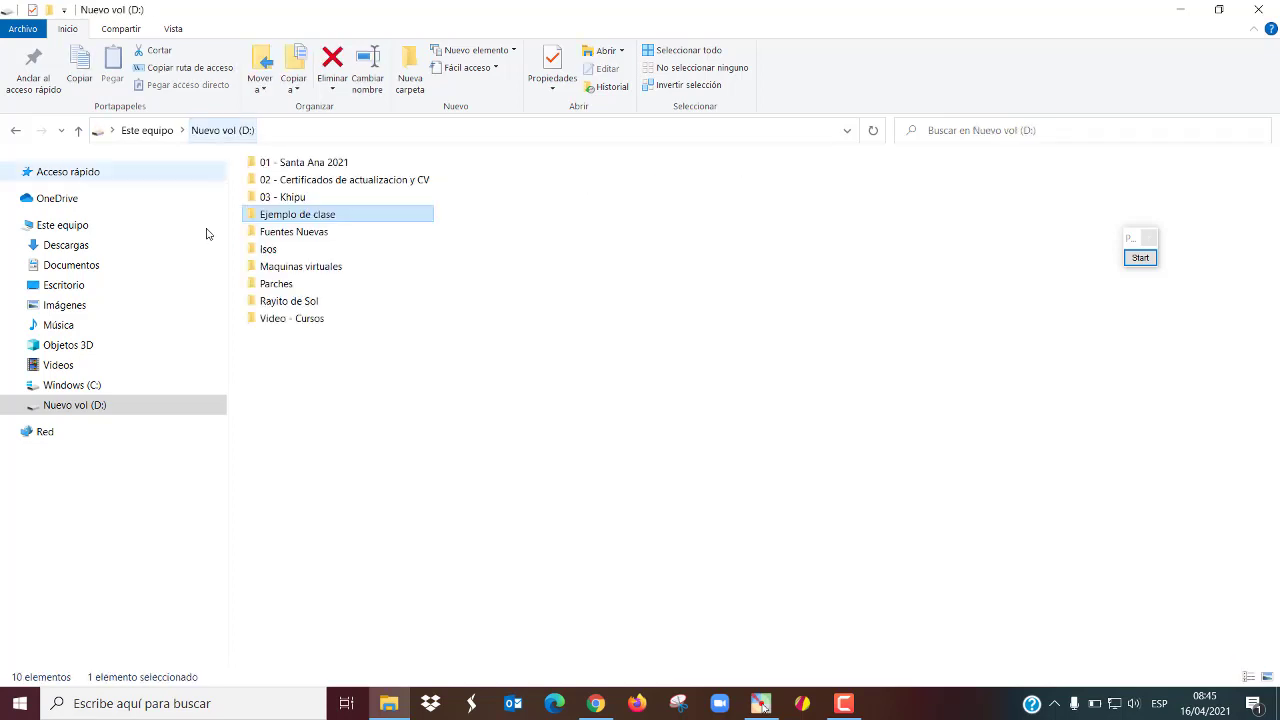
Expand drive D: and its Ejemplo de clase folder in the folder tree, and open Documentos from there.
click(16, 405)
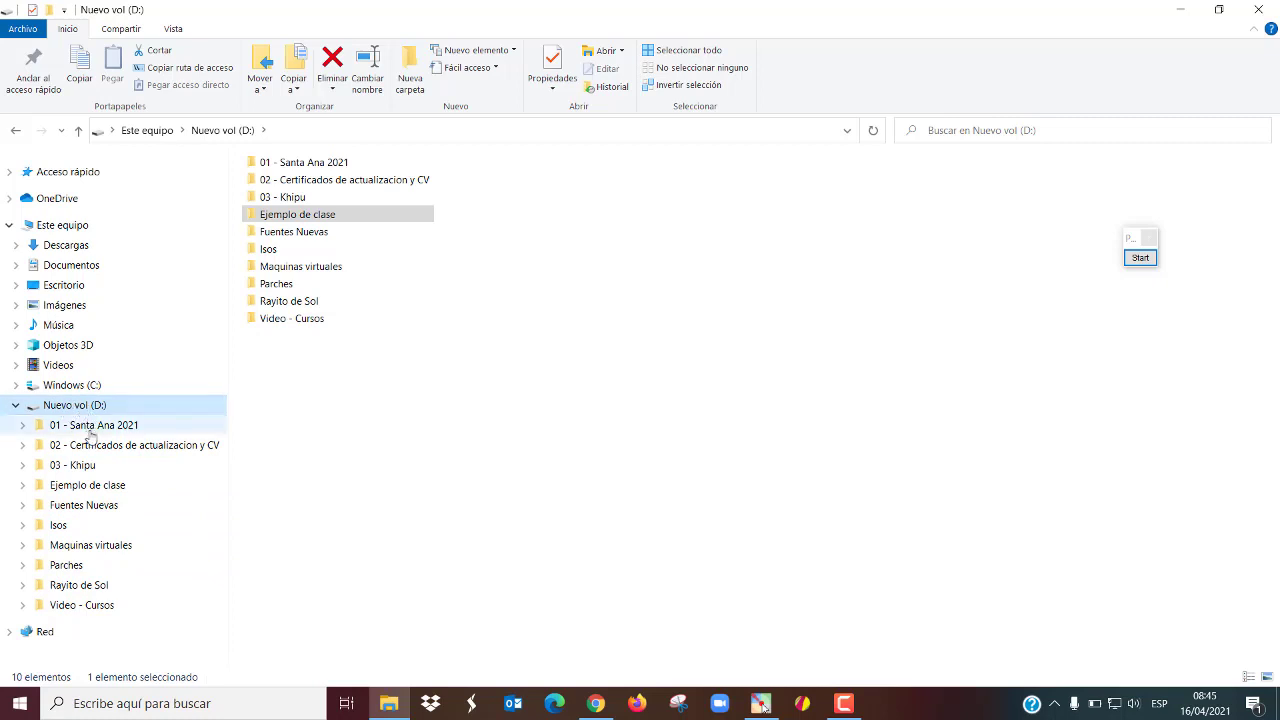
click(97, 488)
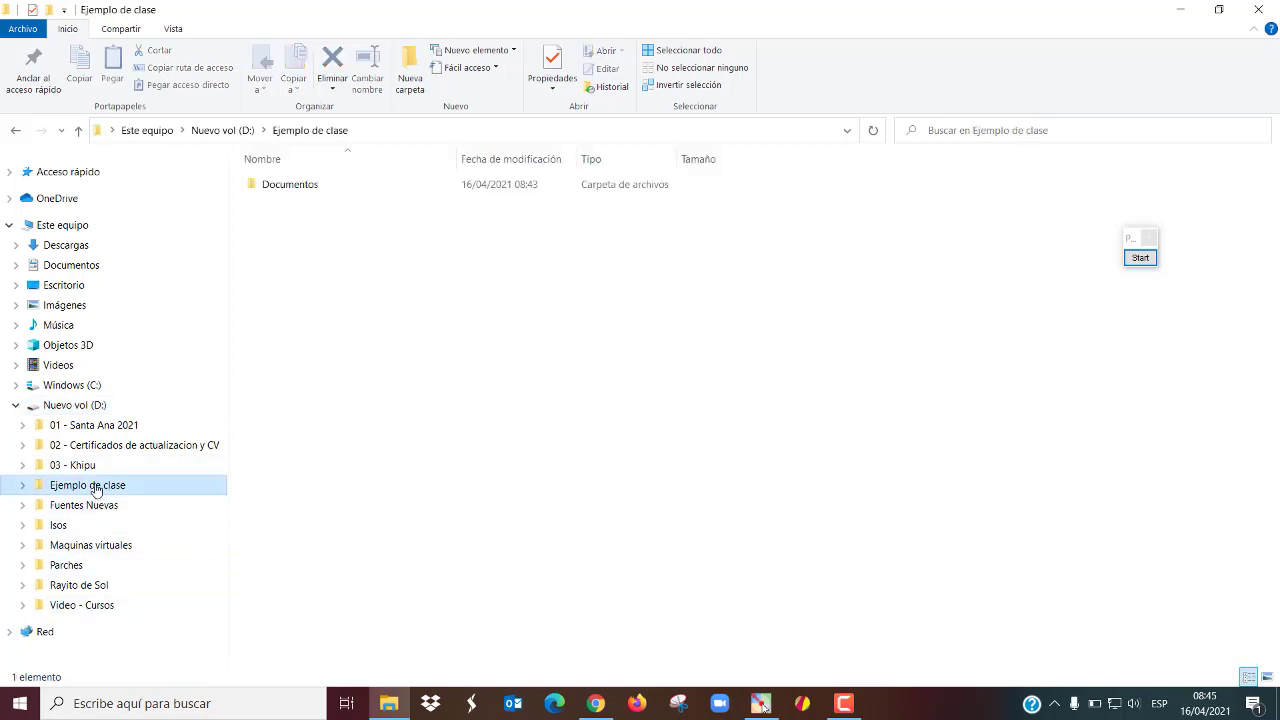
click(23, 486)
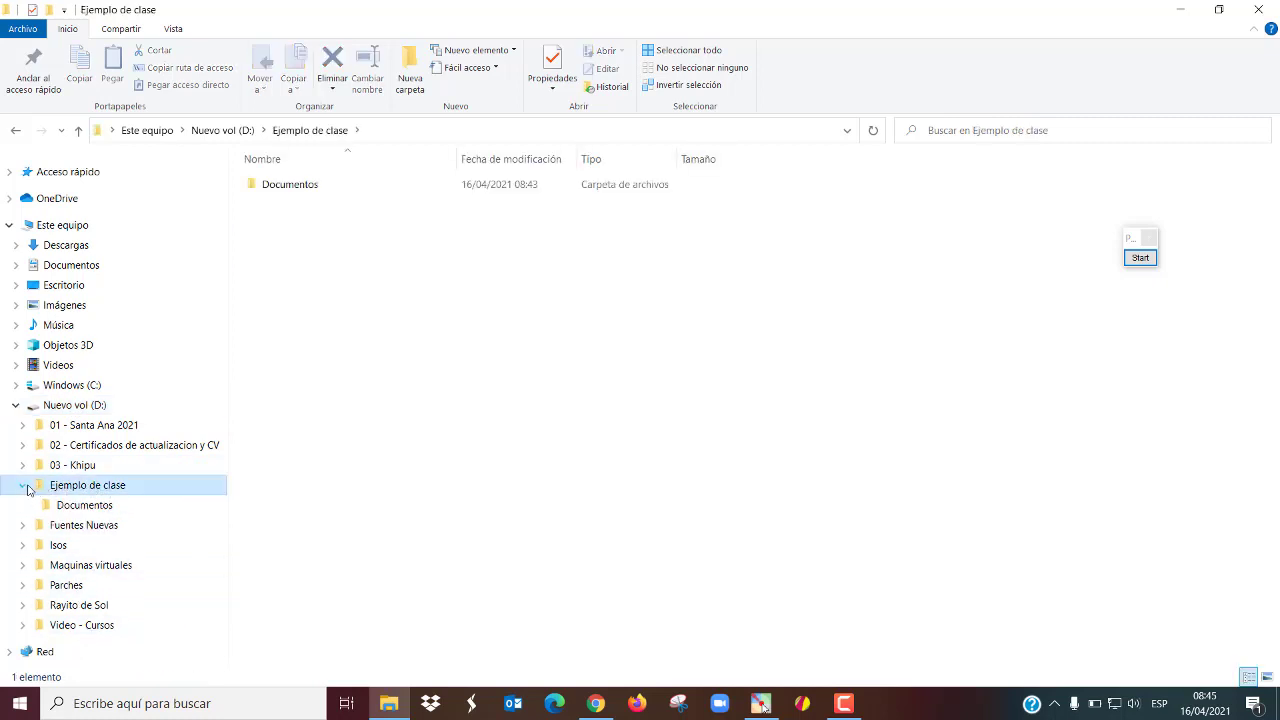
click(90, 506)
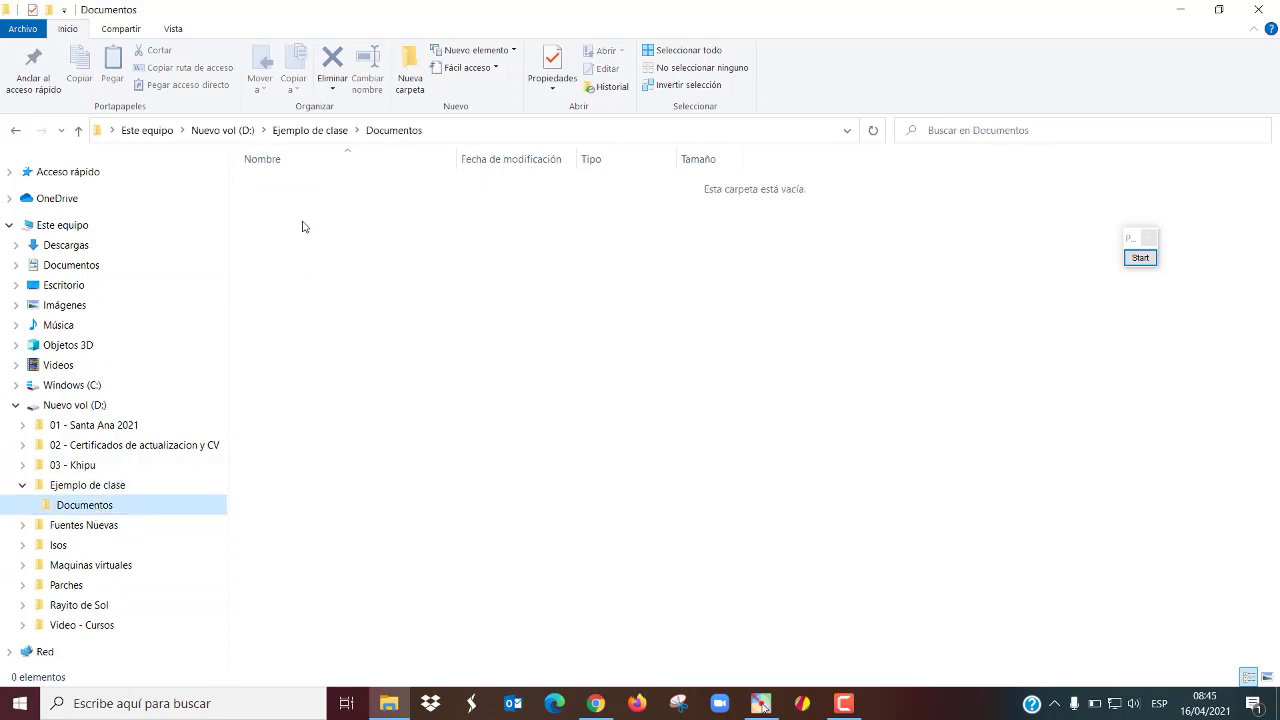
Switch between drive D:, Ejemplo de clase and Documentos in the folder tree to compare their contents, ending in Documentos.
click(88, 486)
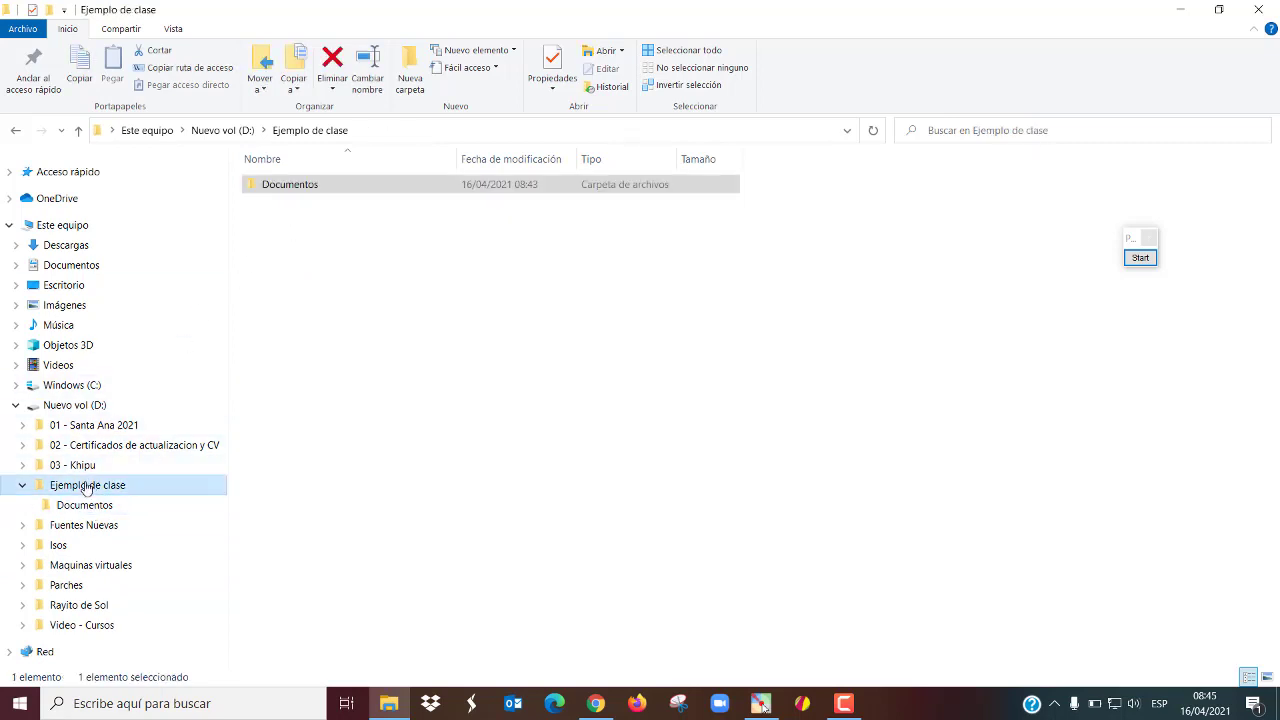
click(85, 410)
click(80, 487)
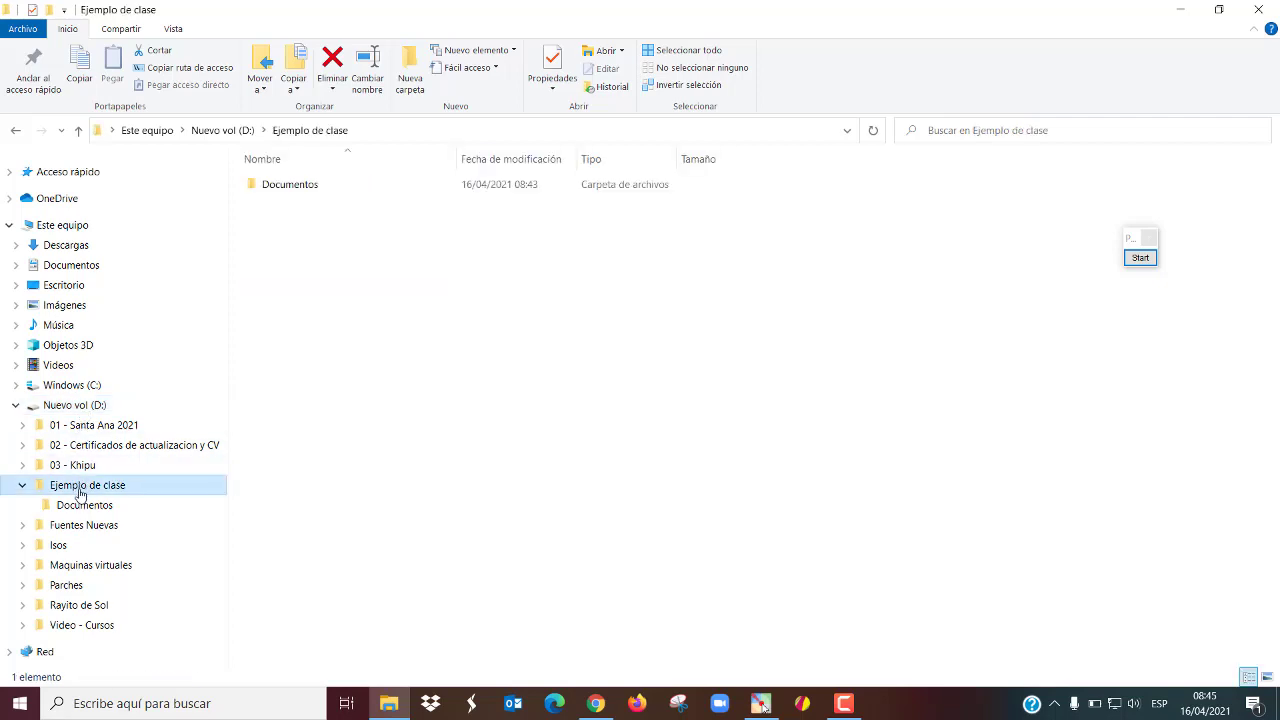
click(85, 505)
click(80, 486)
click(80, 406)
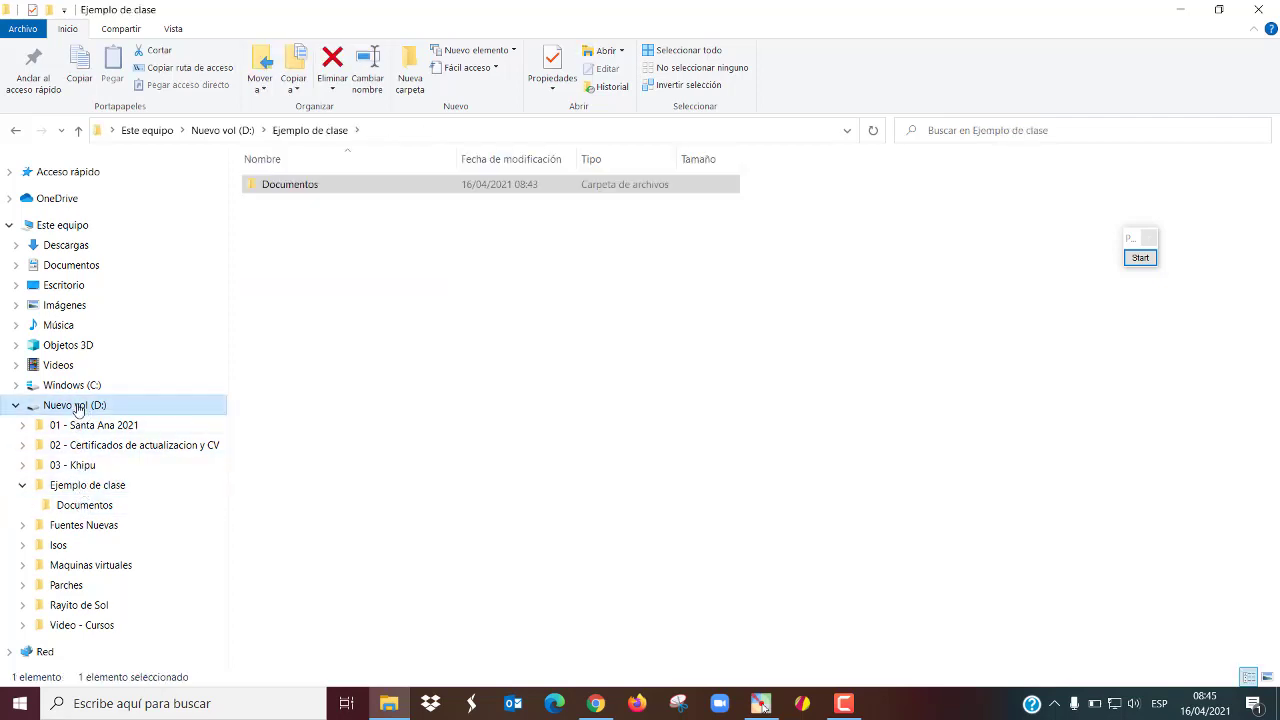
click(82, 507)
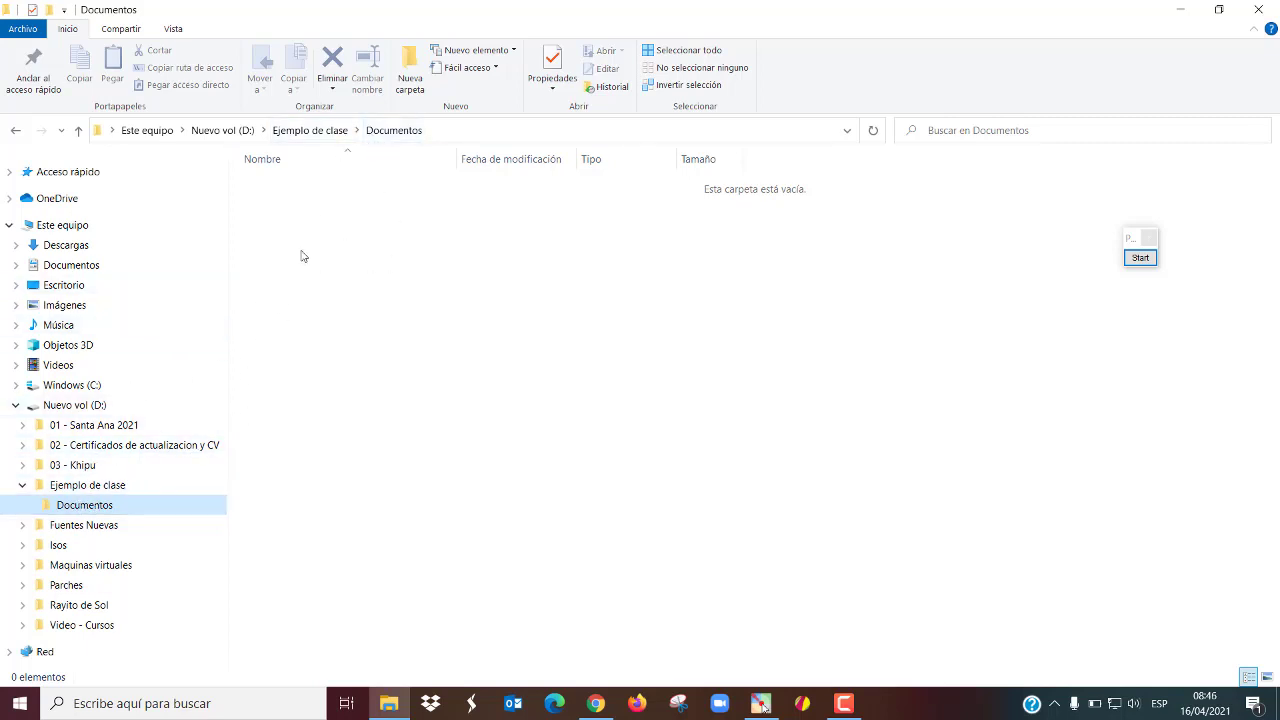
Create a new Microsoft Word document named "Trabajo de exposicion" in the Documentos folder.
click(326, 218)
right_click(326, 218)
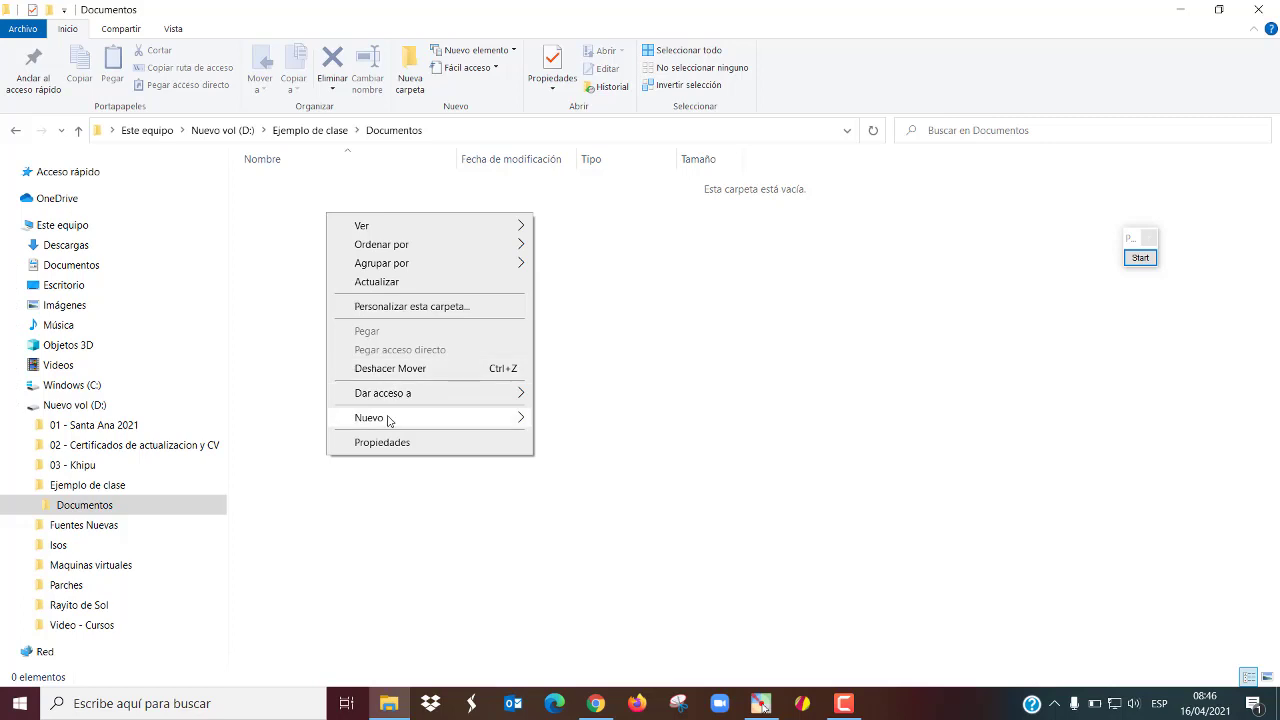
mouse_move(450, 422)
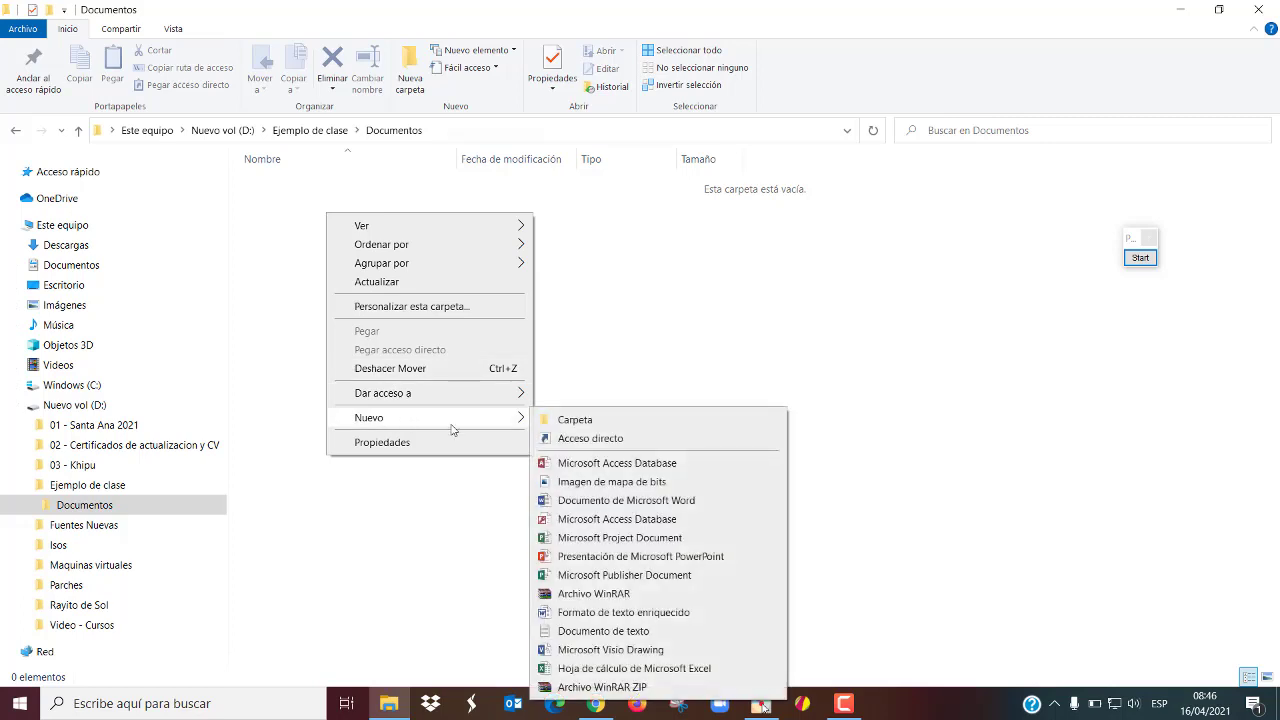
click(665, 500)
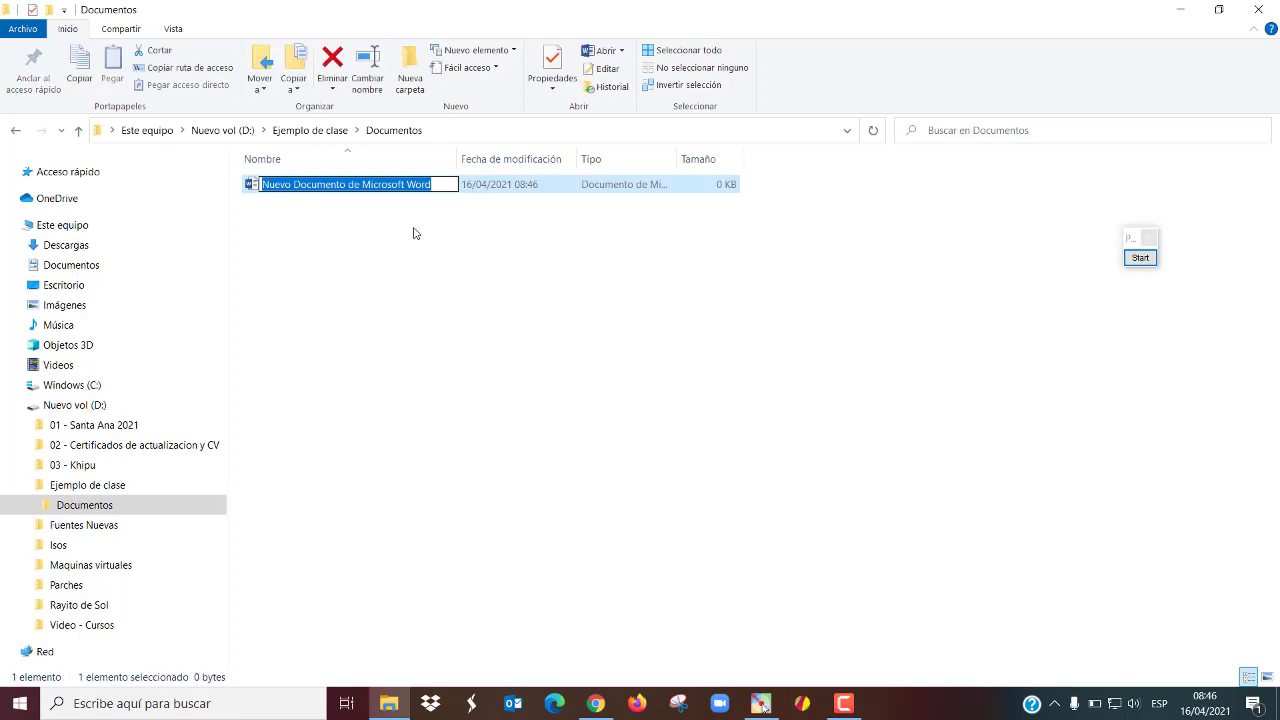
text(Tr)
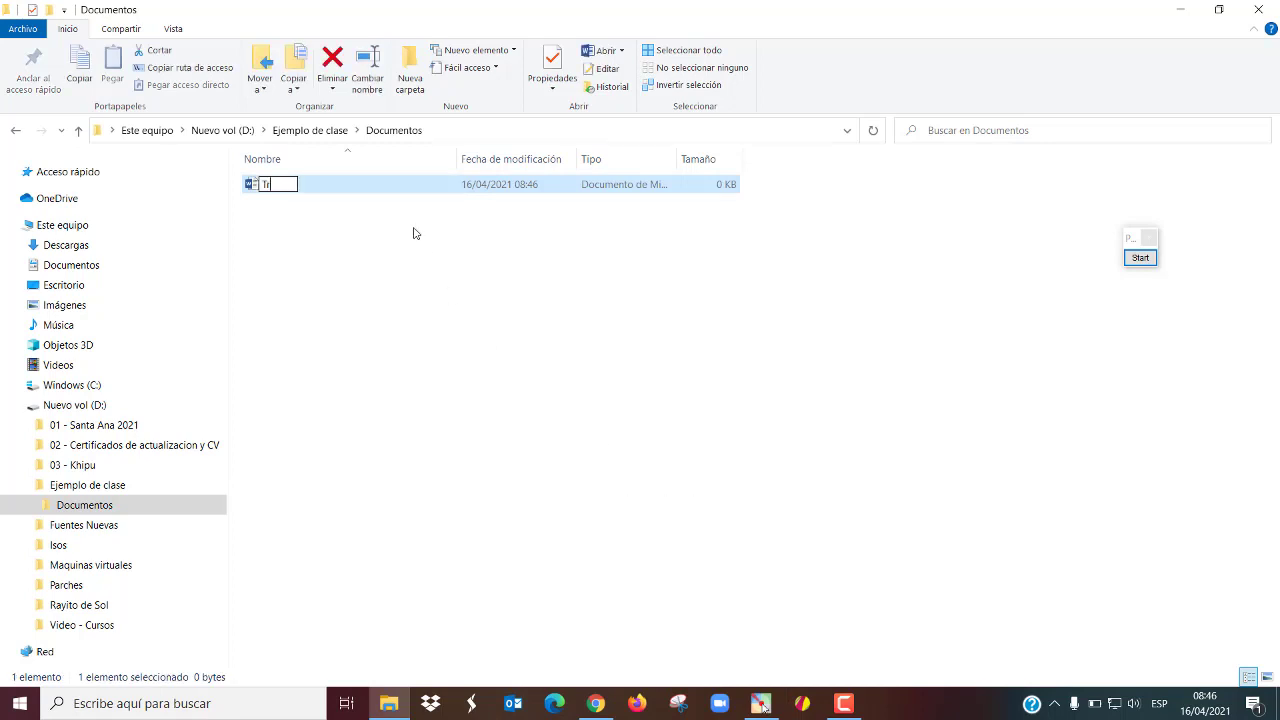
text(abajo de exposicio)
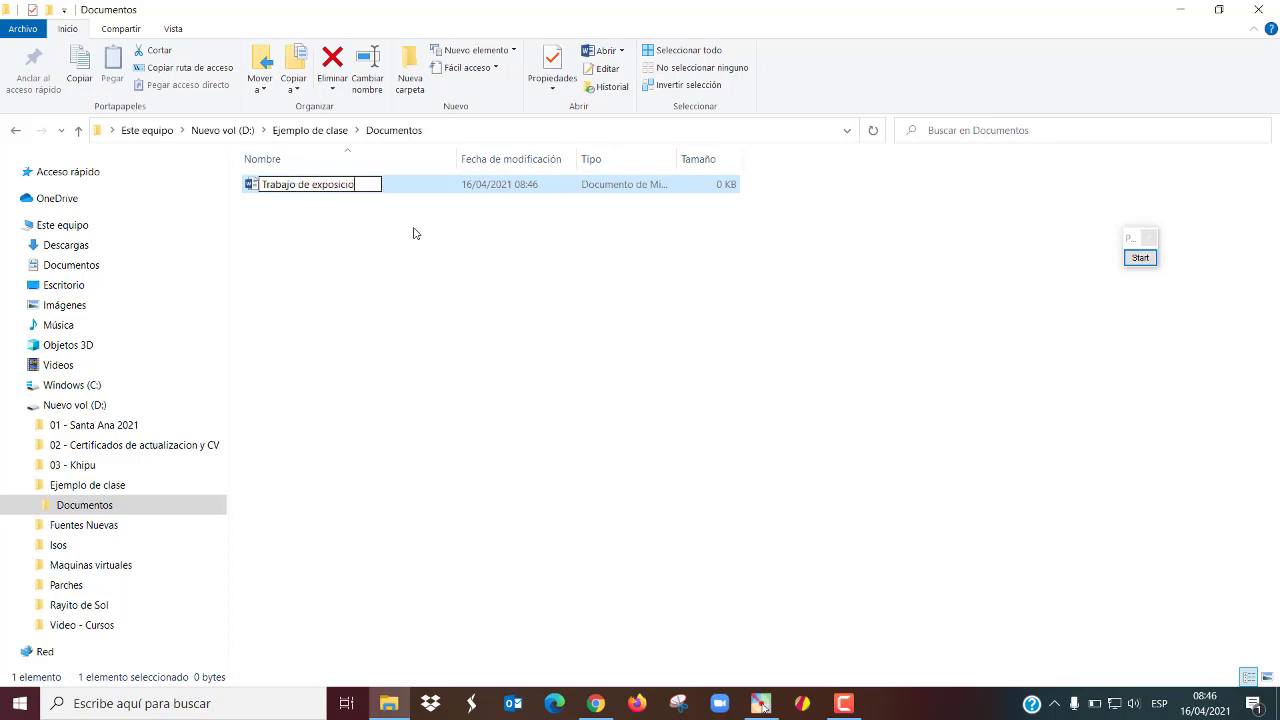
text(n)
key(Return)
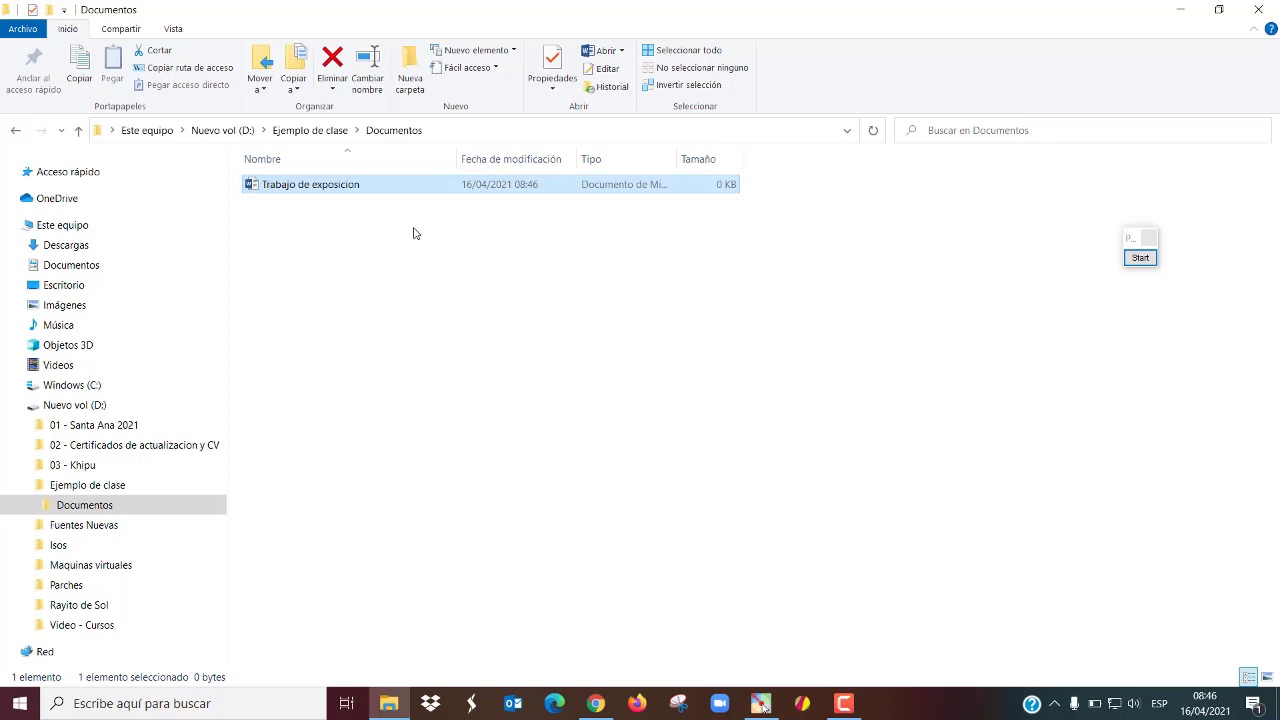
Create a second Microsoft Word document named "Trabajo de la historia del Peru" in the Documentos folder.
click(327, 216)
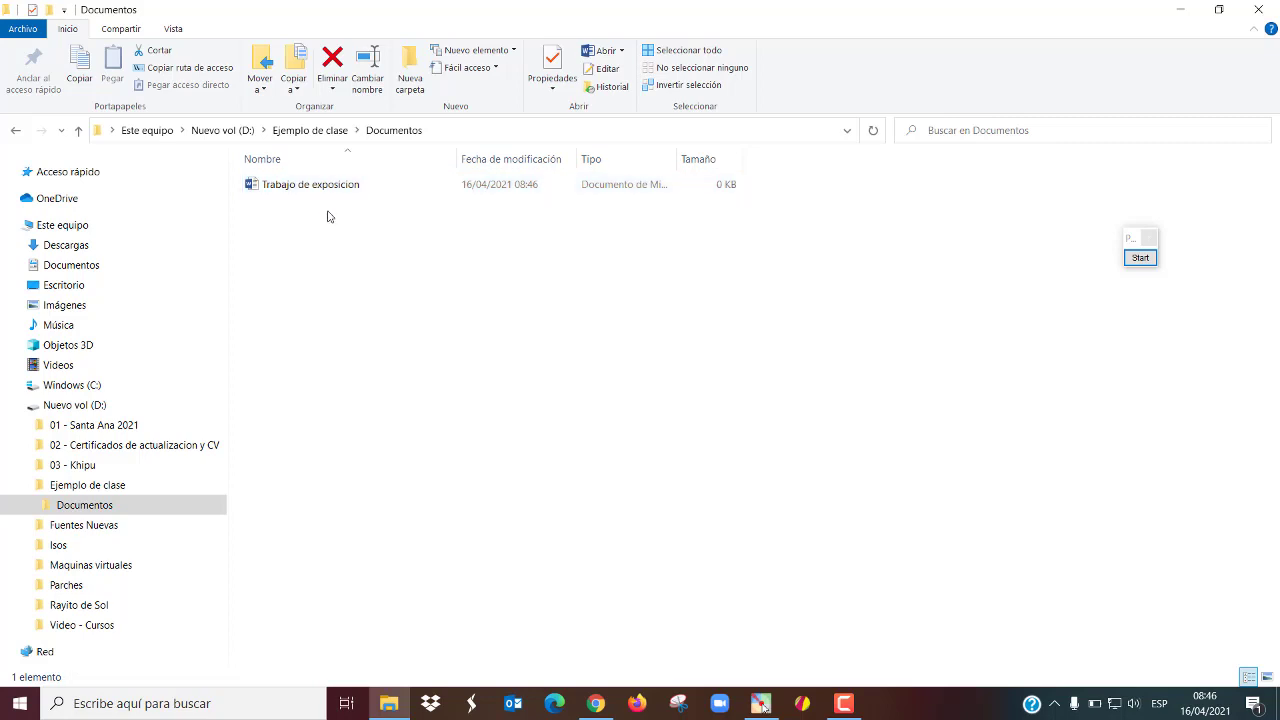
right_click(327, 216)
mouse_move(447, 419)
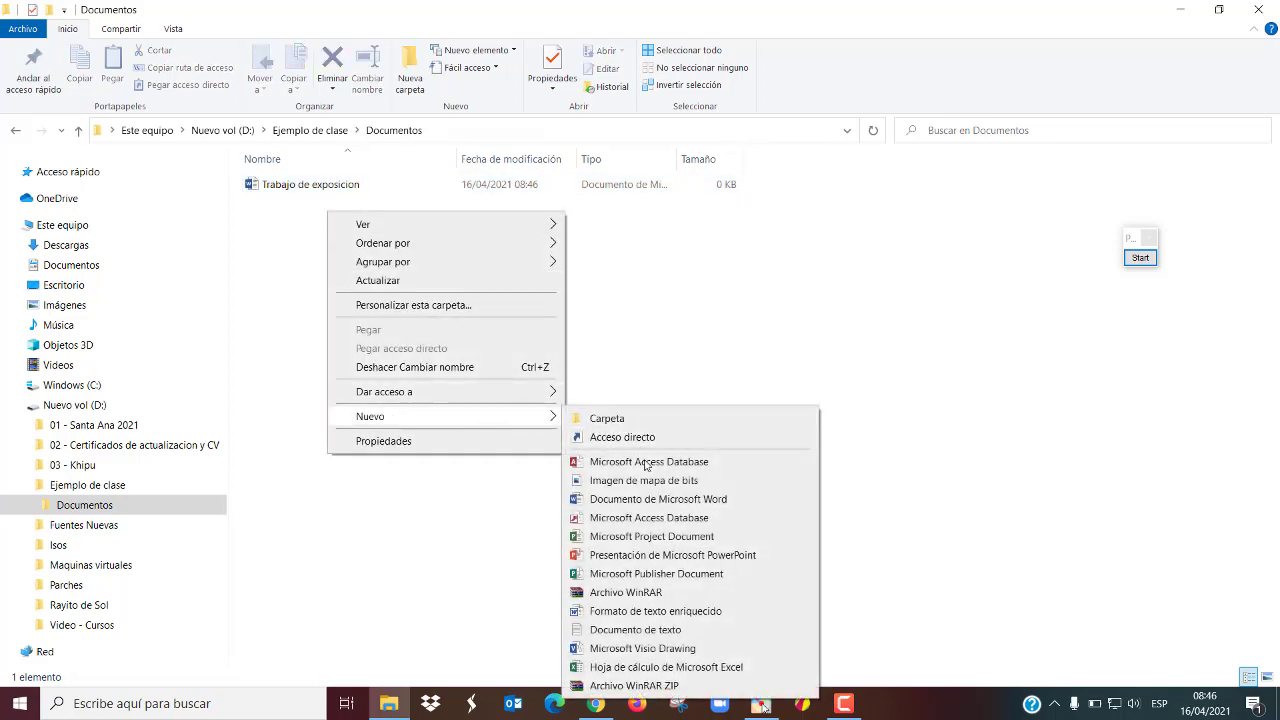
click(641, 495)
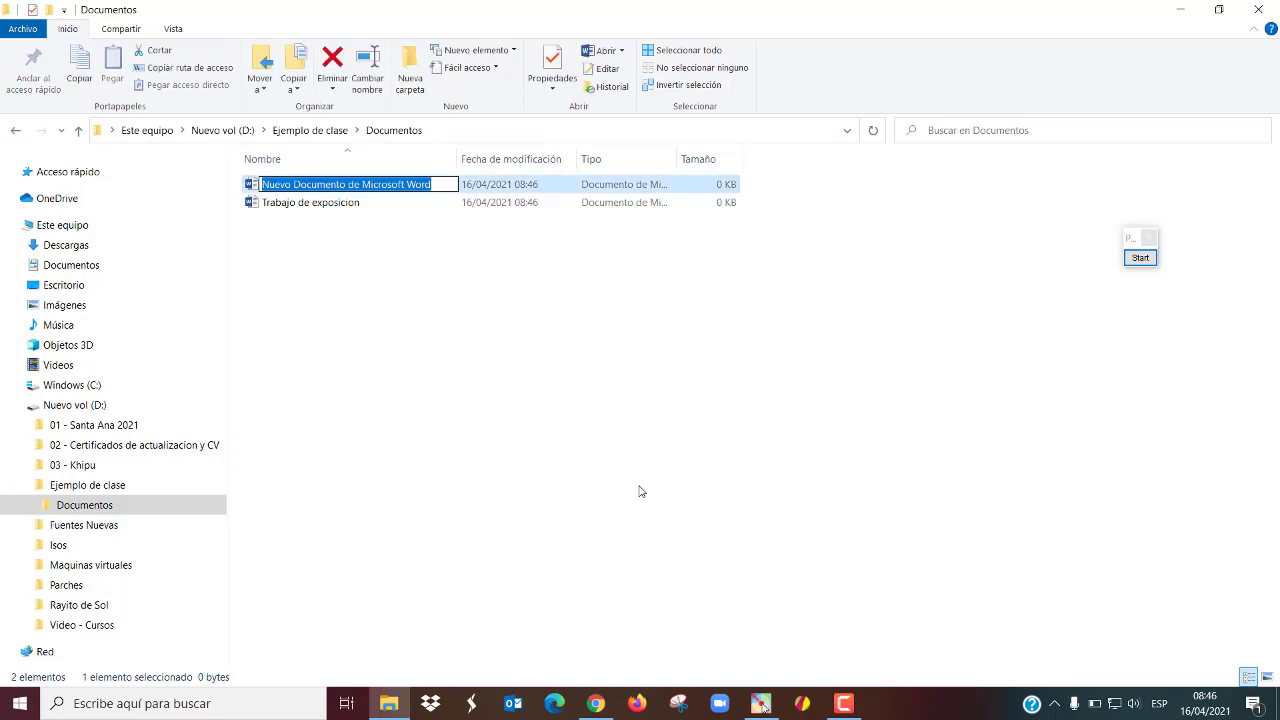
text(E)
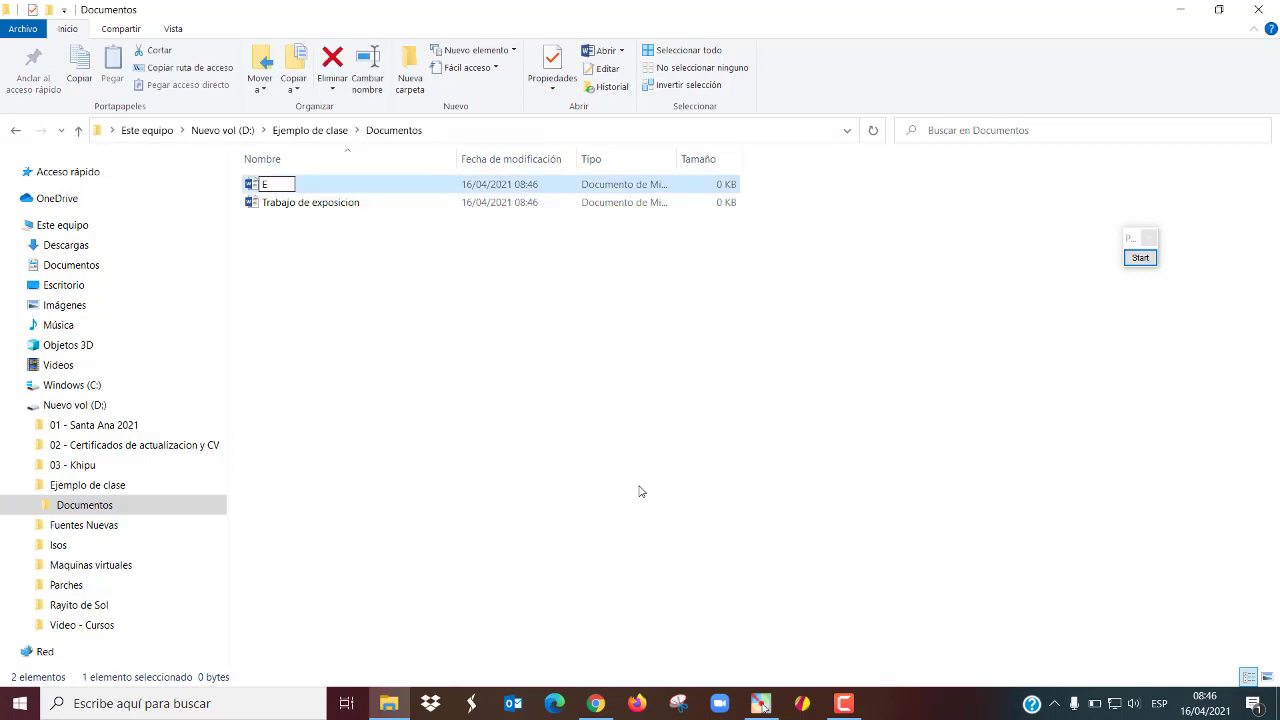
text(Trabj)
key(BackSpace)
text(ajo de la histo)
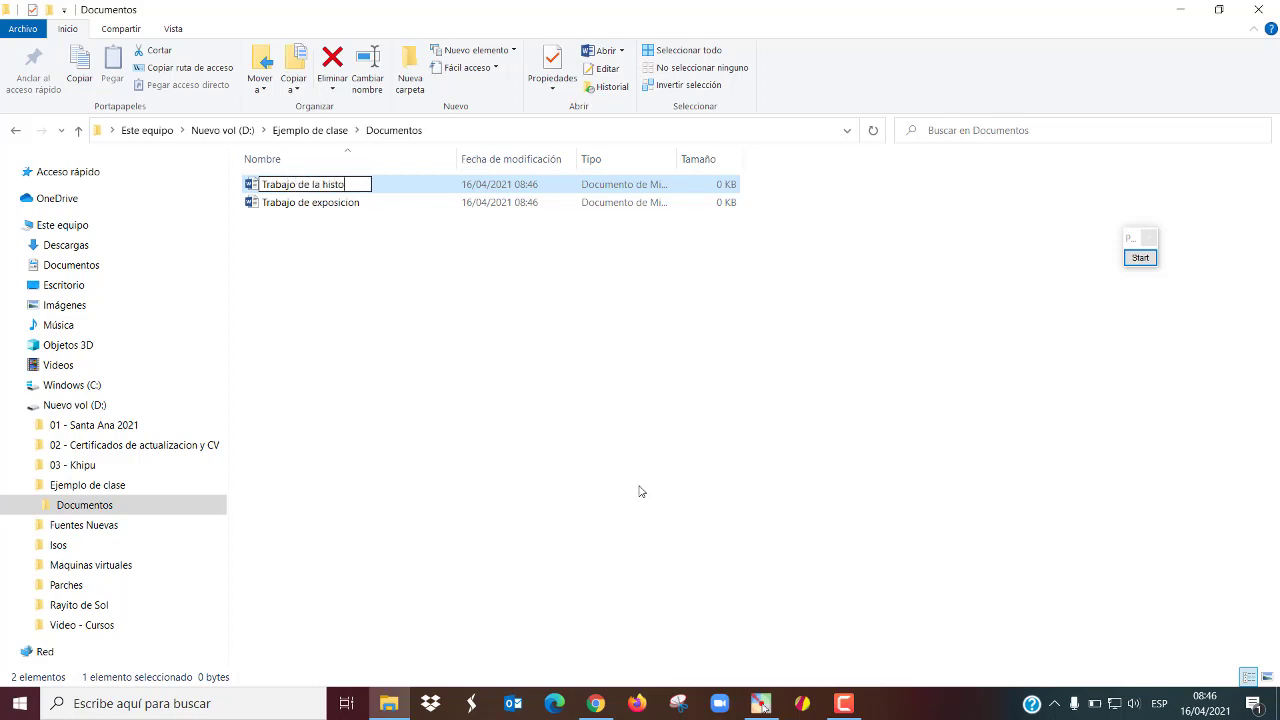
text(ria del Peru)
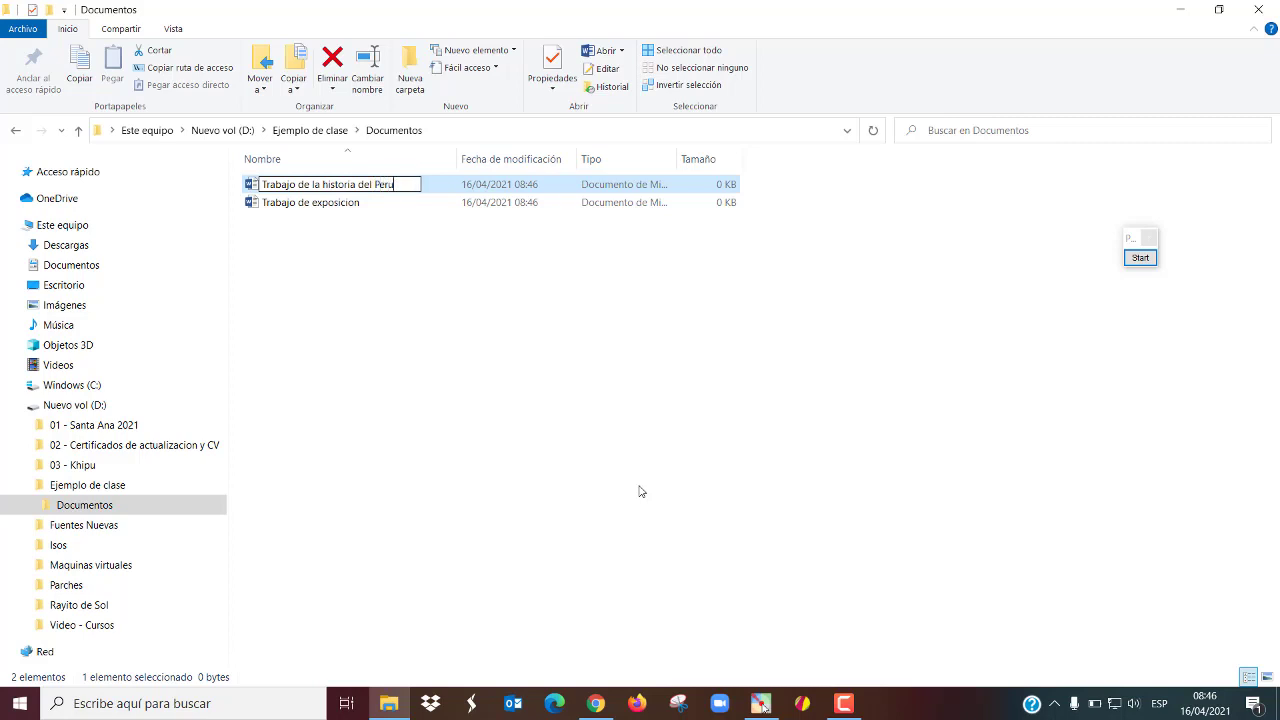
key(Return)
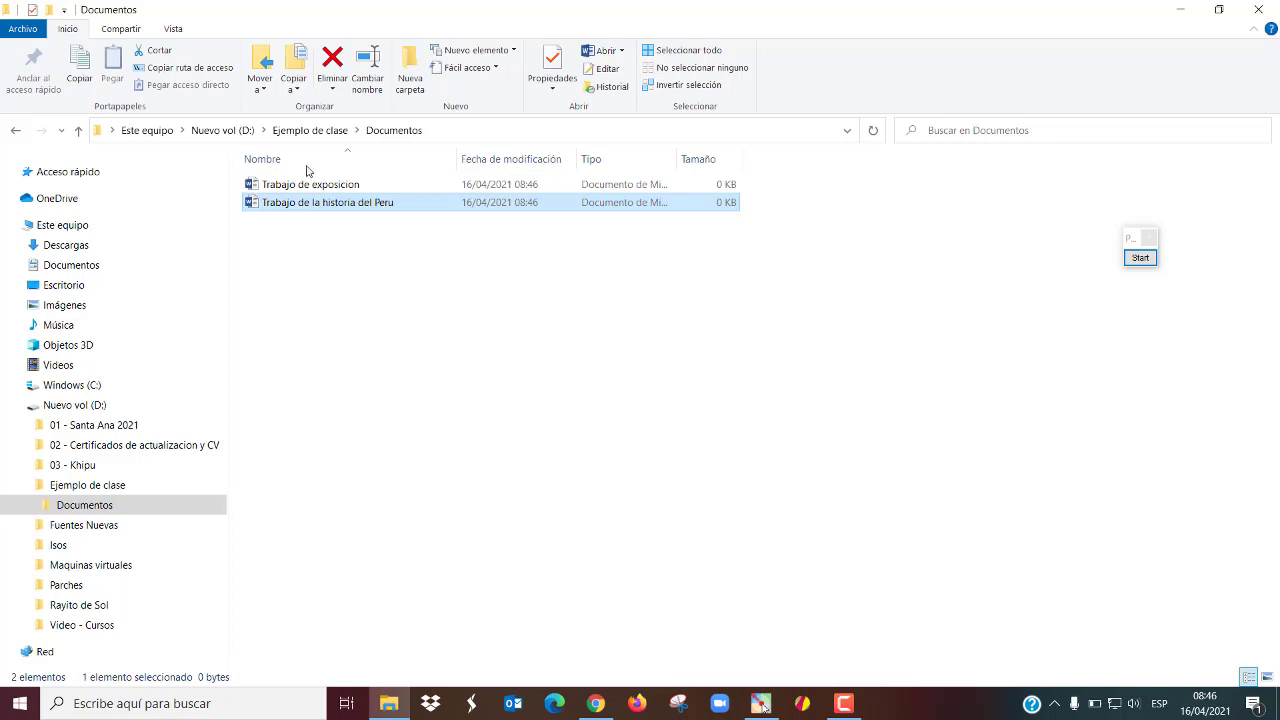
Go back up to the Ejemplo de clase folder.
click(310, 130)
right_click(267, 213)
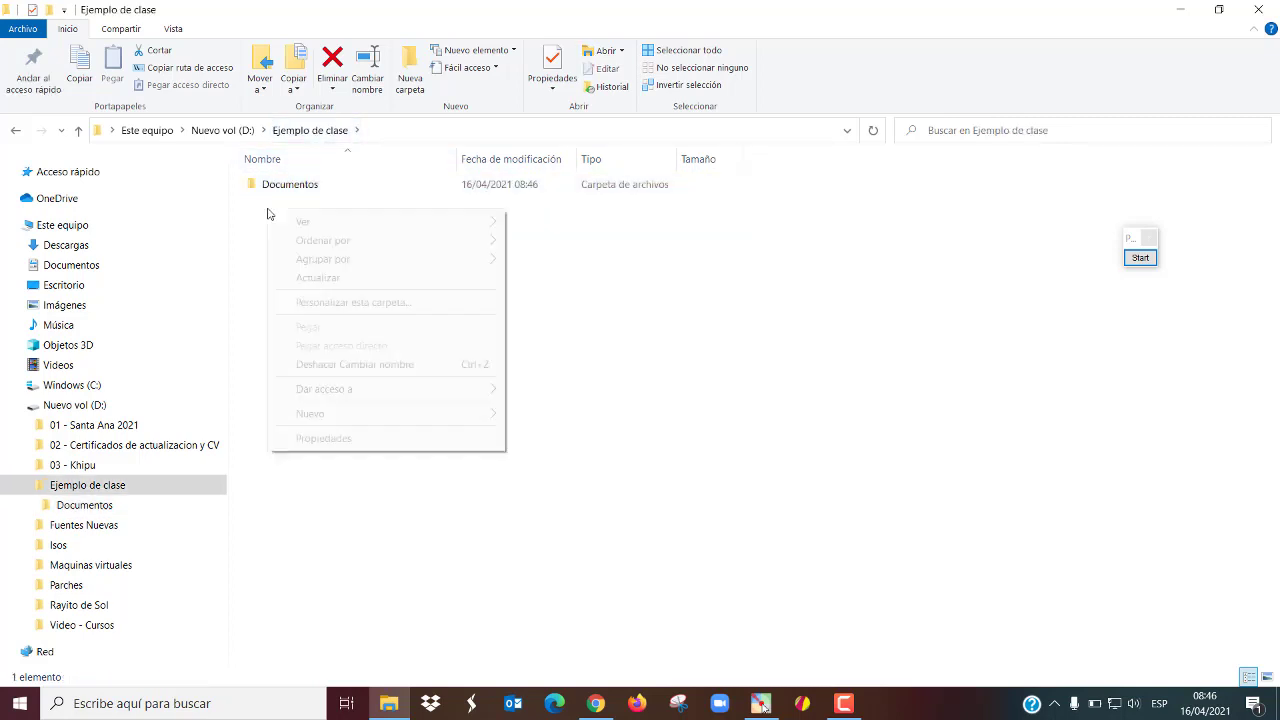
click(656, 252)
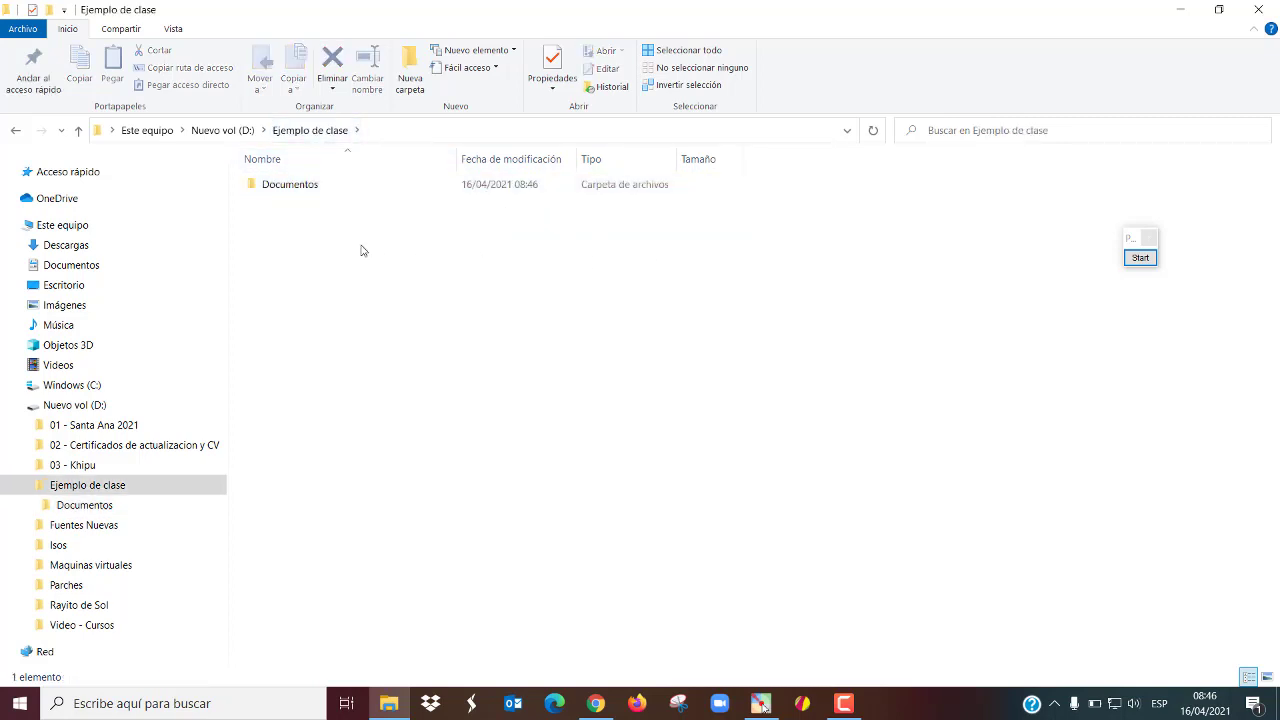
Create a new folder named "Presentaciones" inside Ejemplo de clase.
click(410, 89)
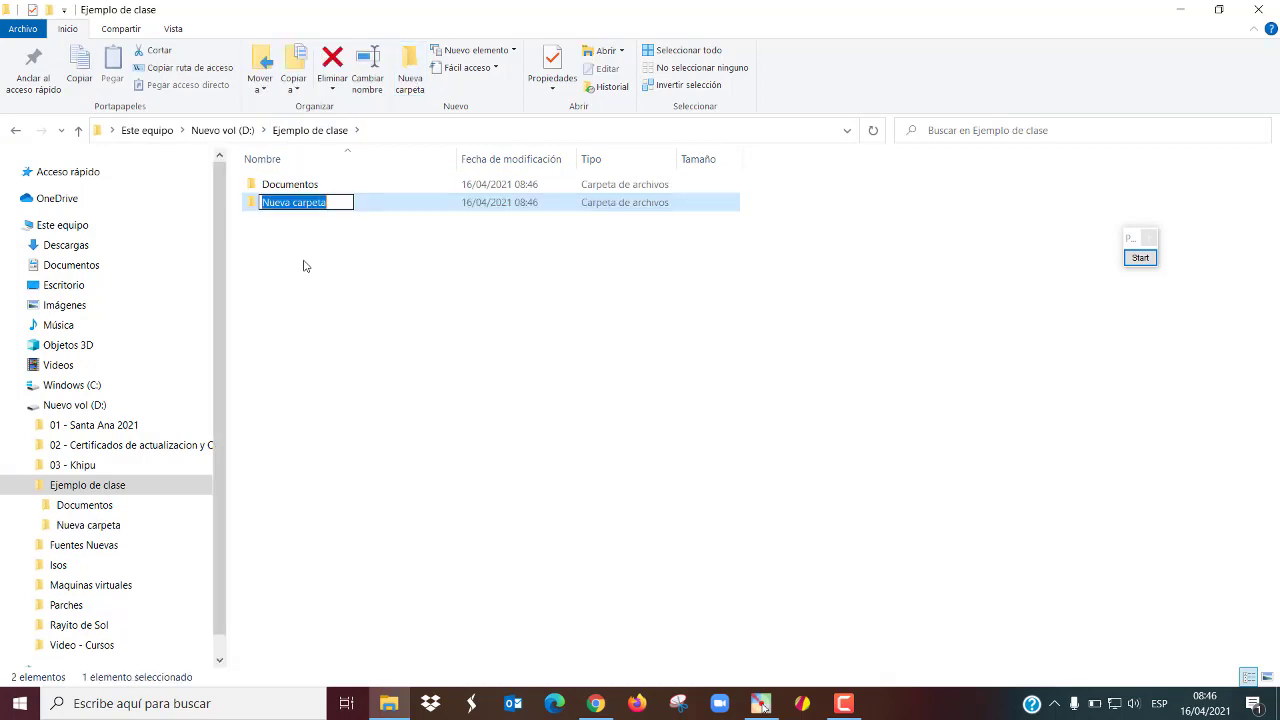
text(Presentaciones)
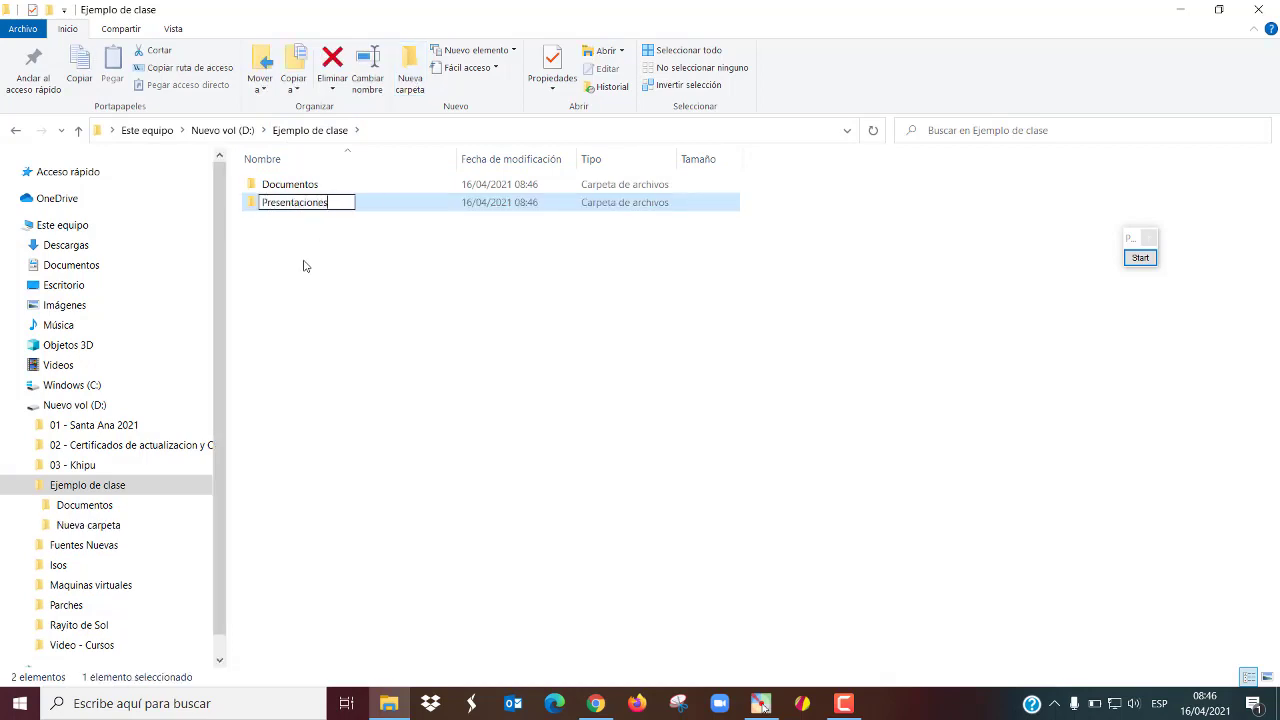
key(Return)
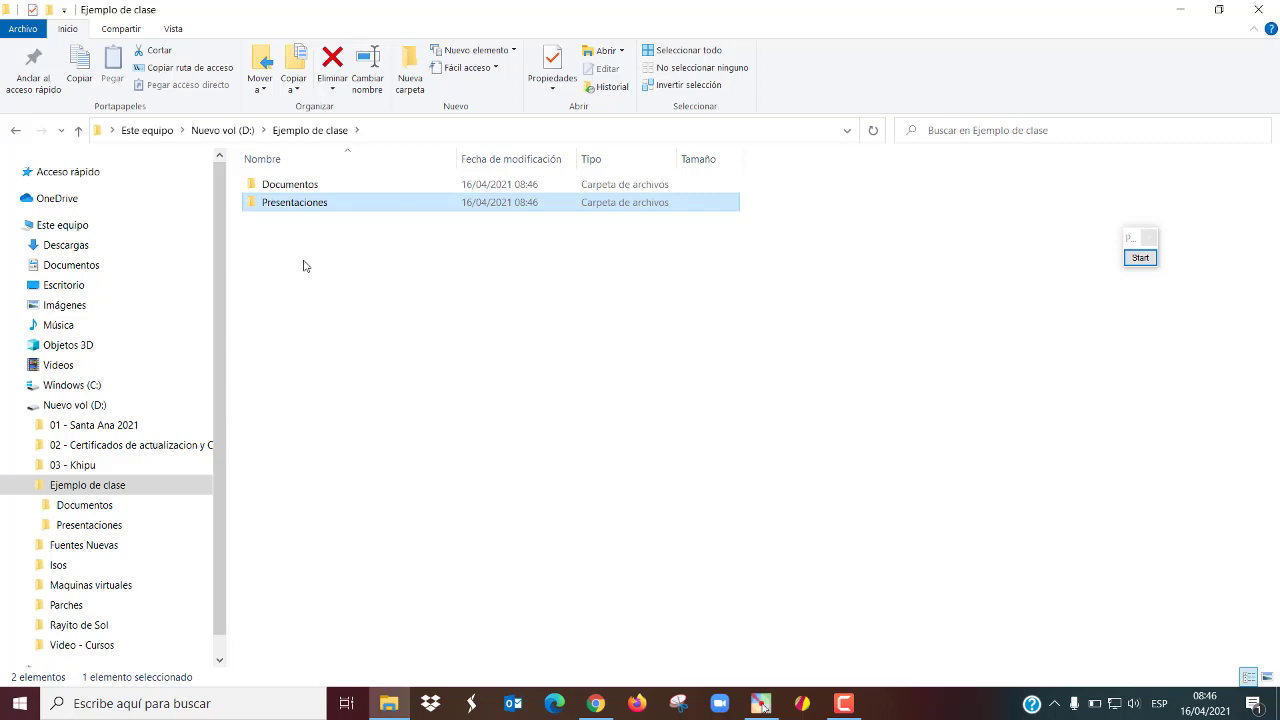
Open the Presentaciones folder and create a Microsoft PowerPoint presentation in it named "Exposicion del Agua.".
double_click(295, 204)
right_click(295, 208)
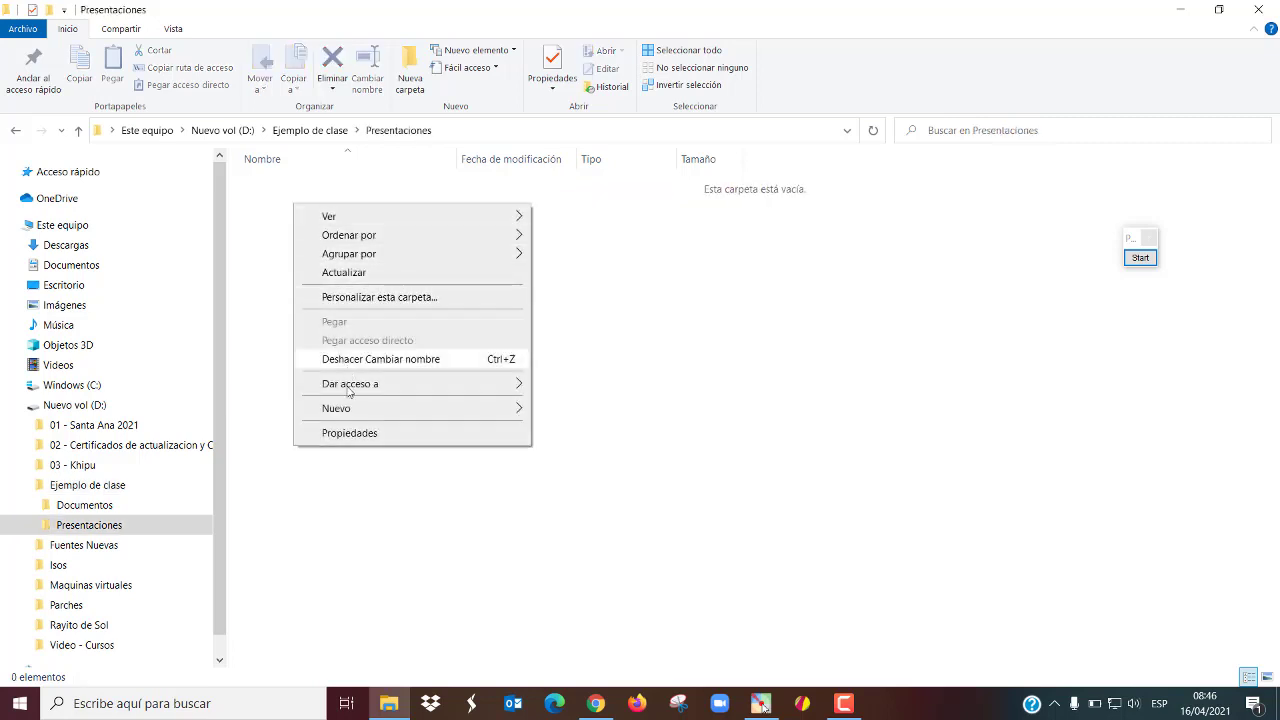
mouse_move(346, 410)
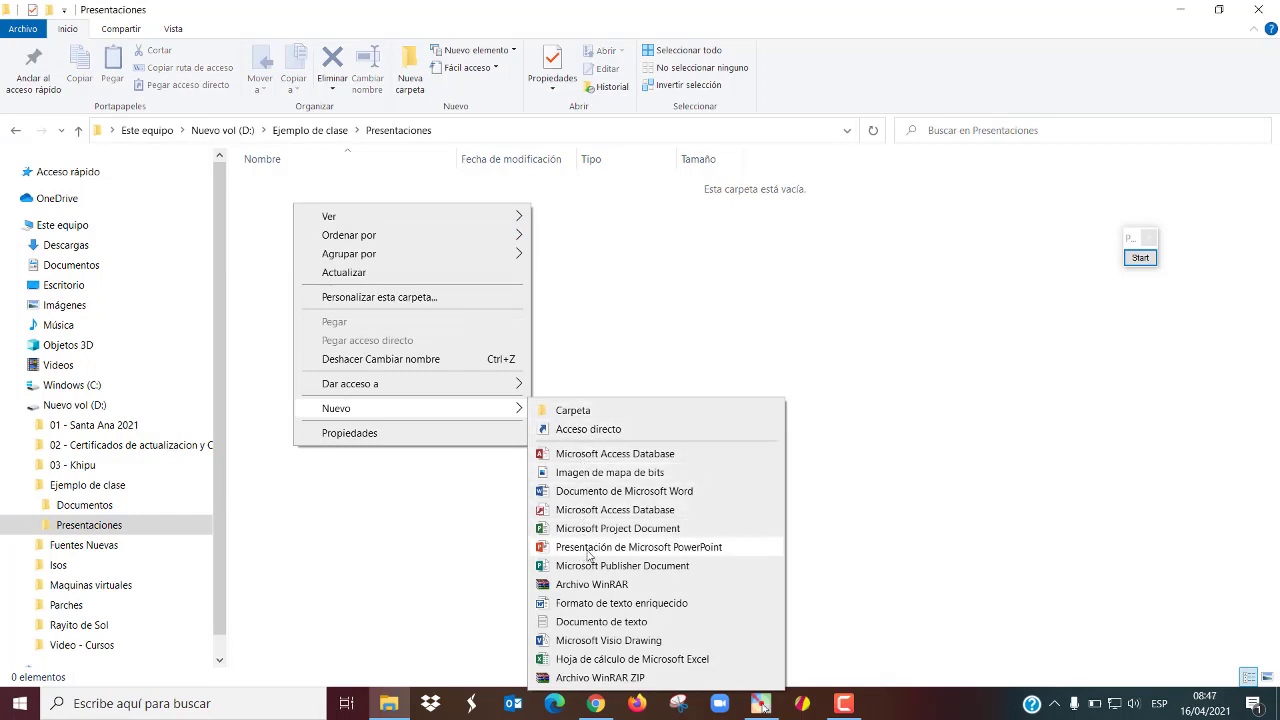
click(683, 548)
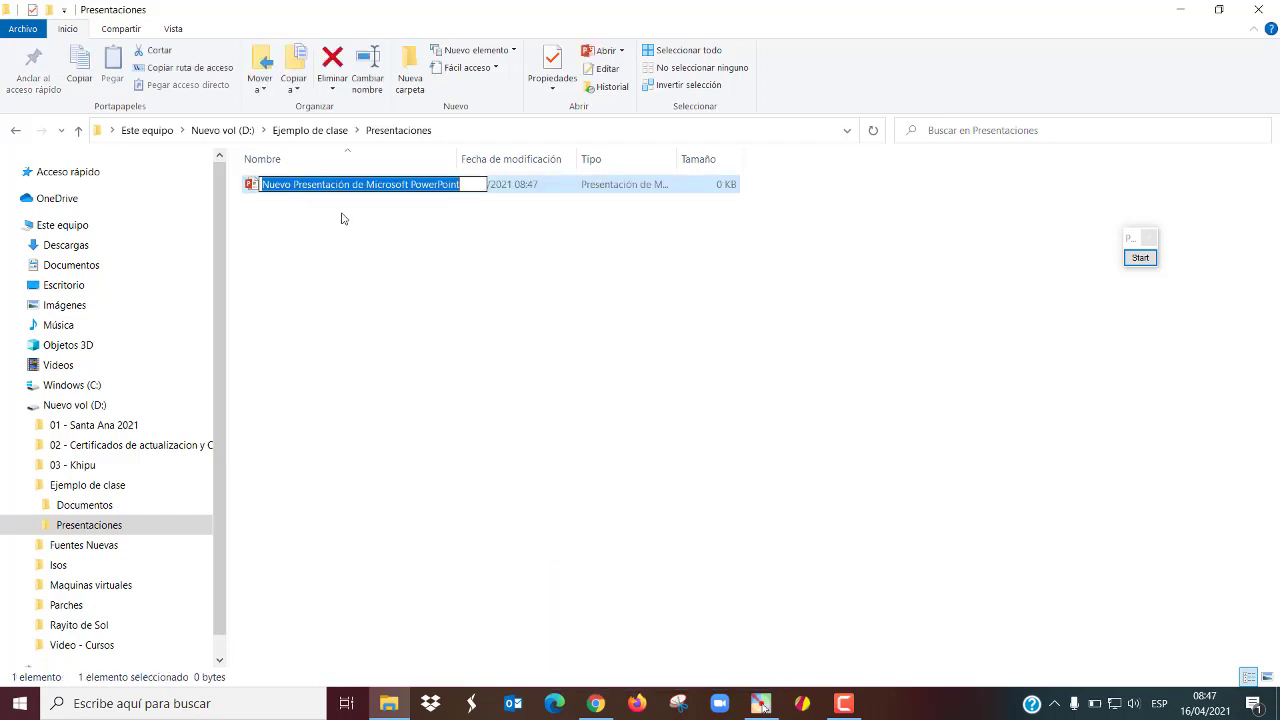
text(Exp)
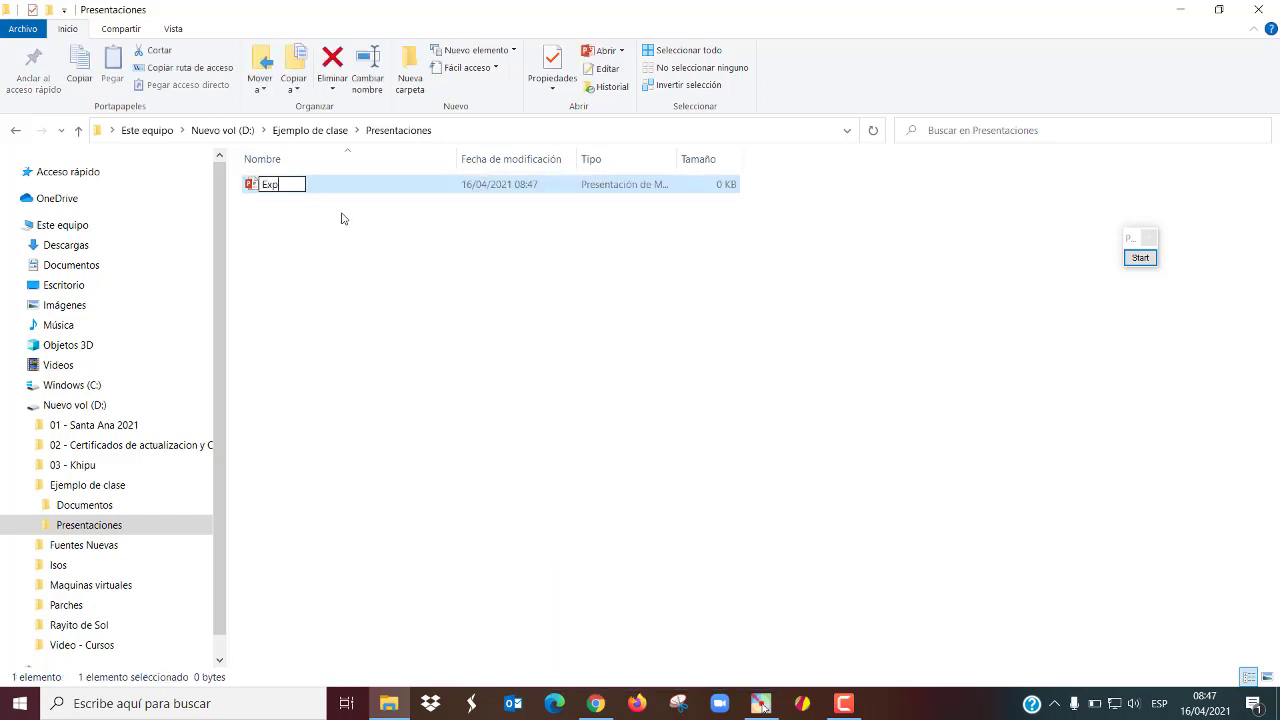
text(osicion del )
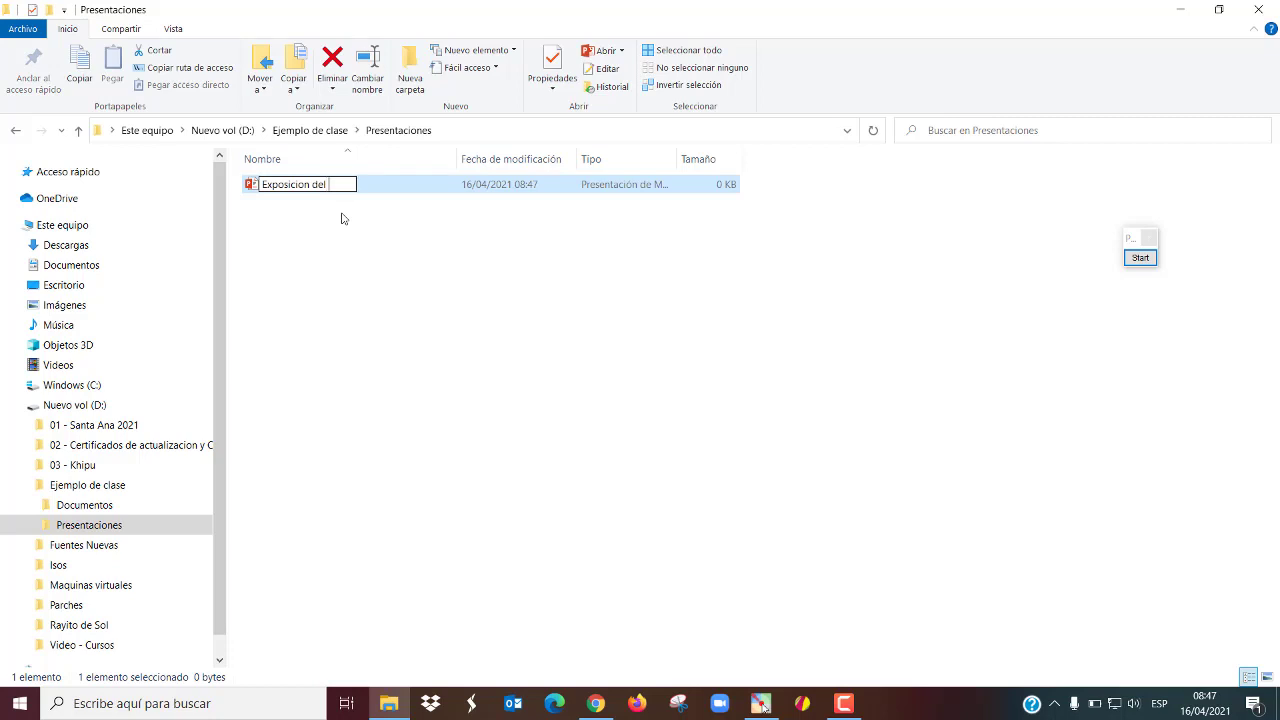
text(Agua.)
key(Return)
Create a second Microsoft PowerPoint presentation named "Exposicion de la celula" in the Presentaciones folder.
right_click(327, 220)
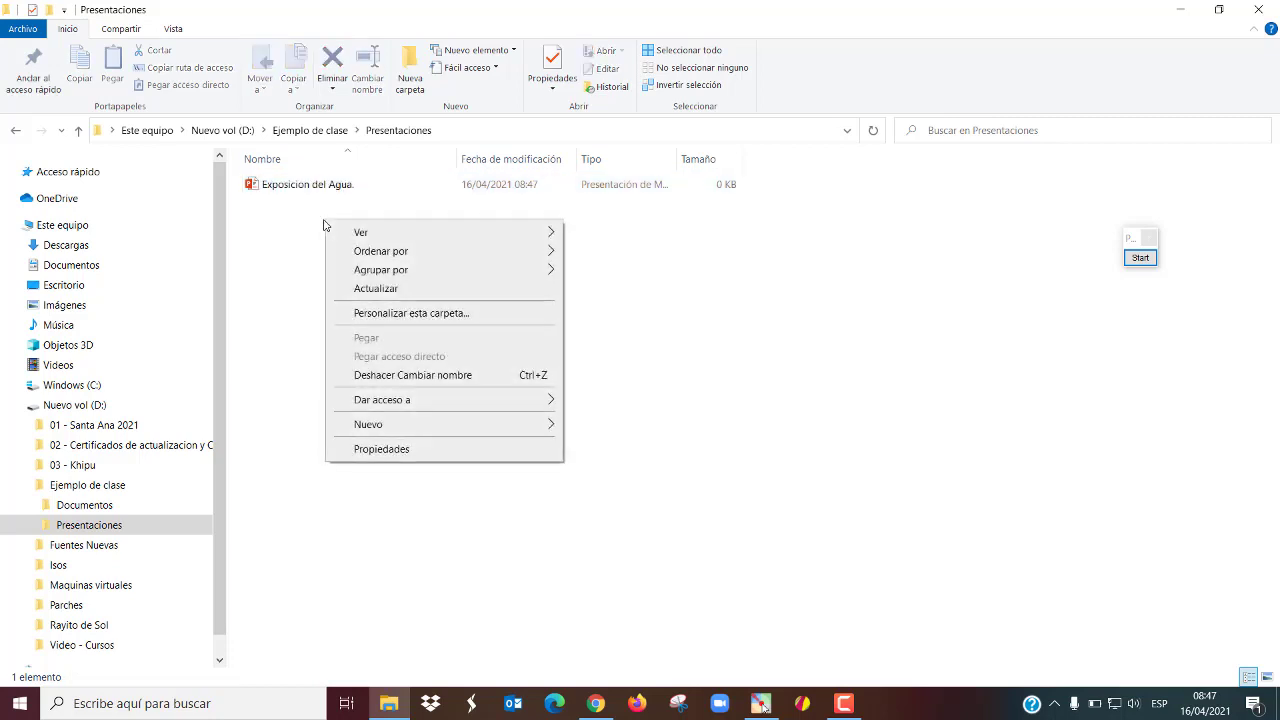
mouse_move(490, 430)
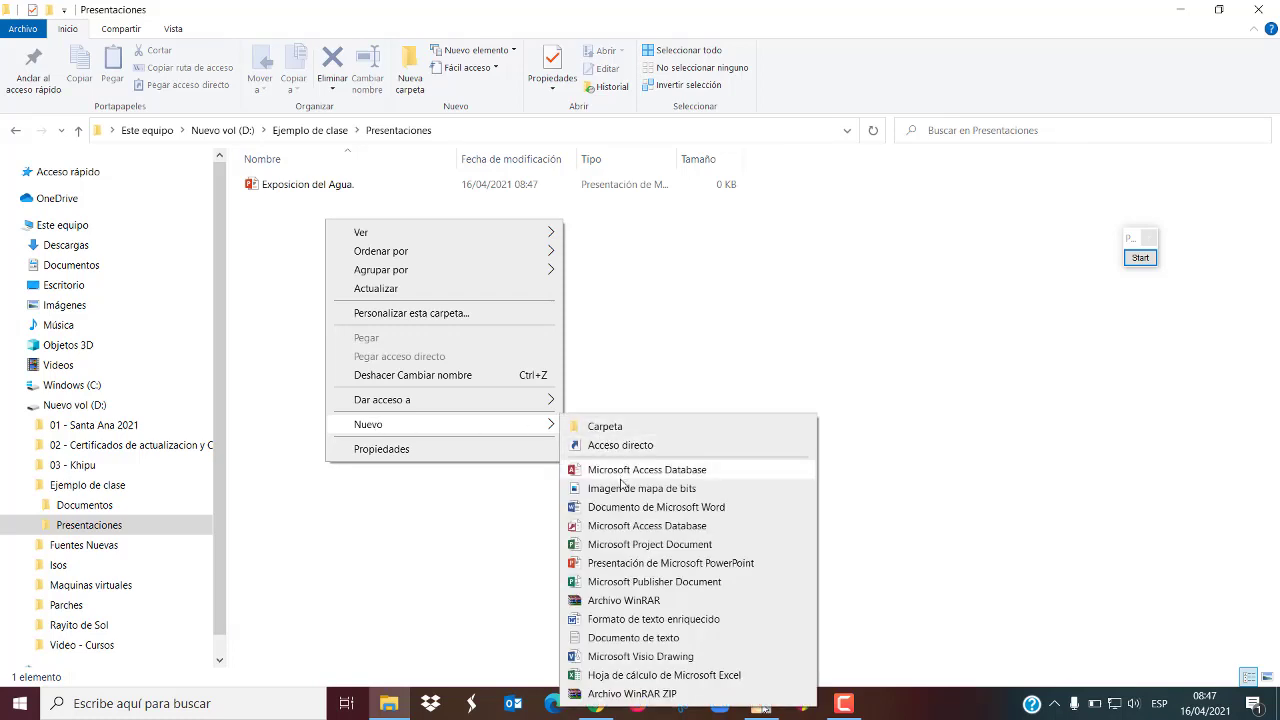
click(622, 563)
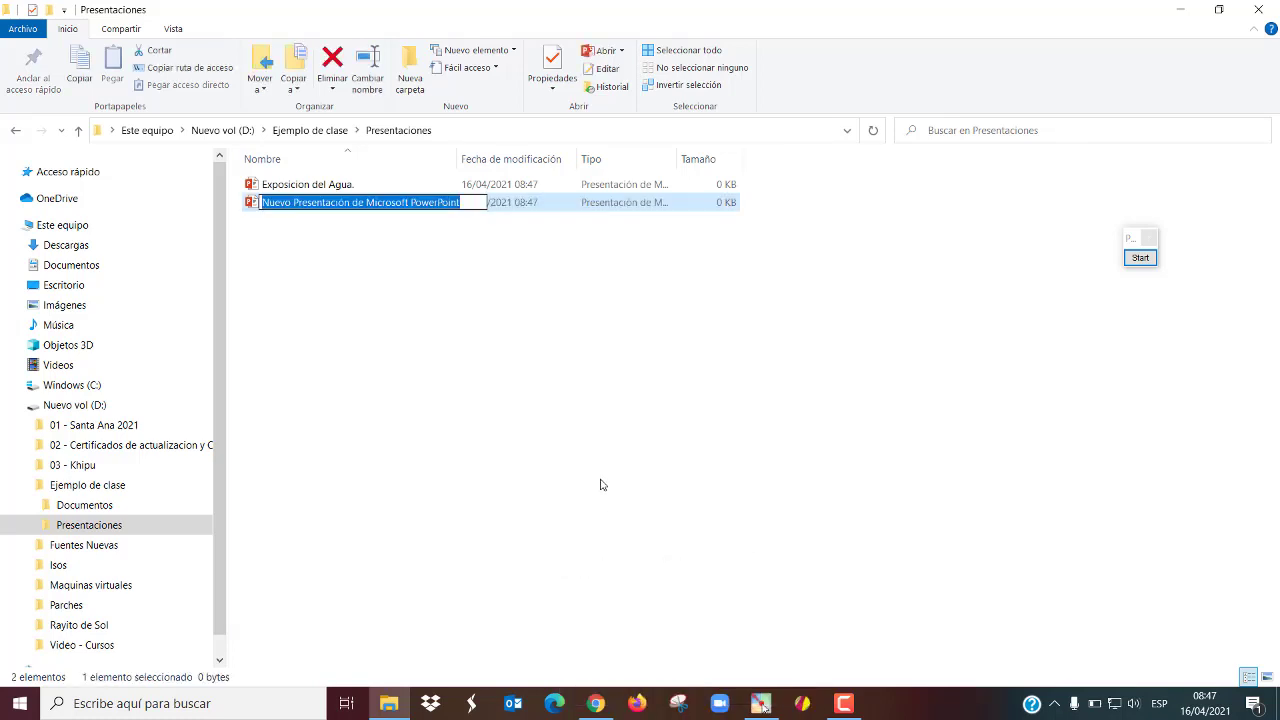
text(Exposi)
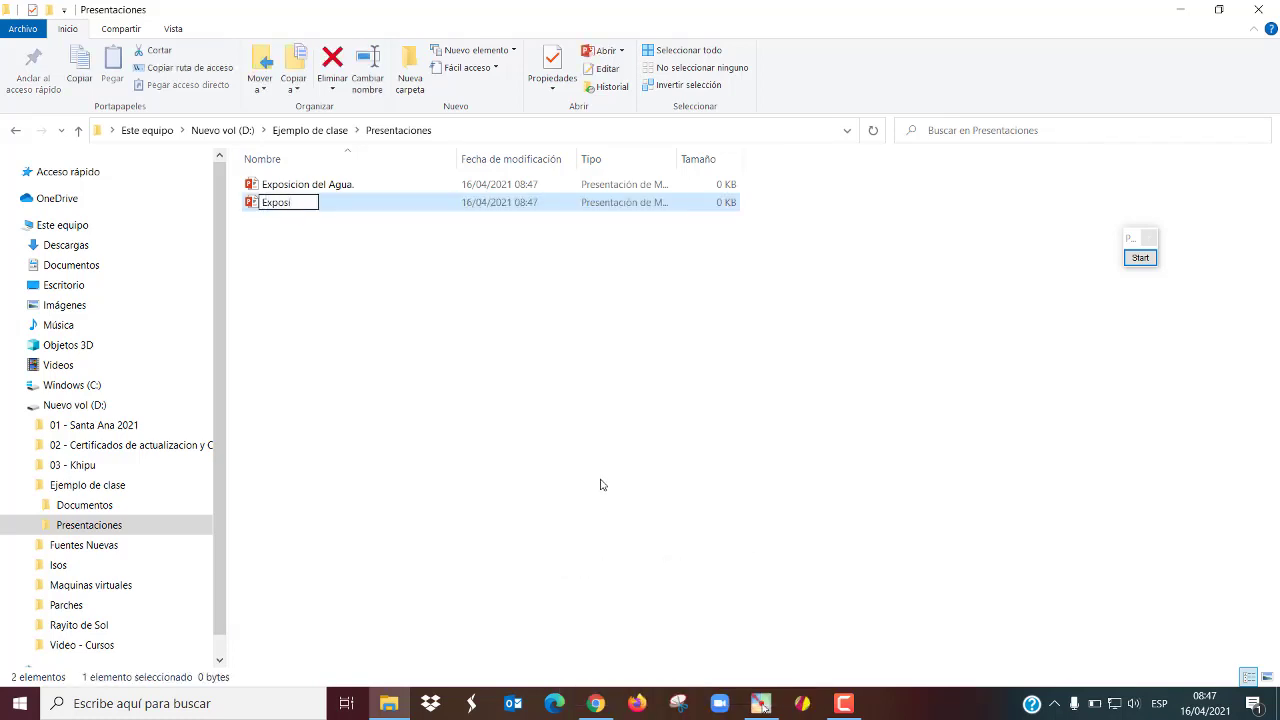
text(cion de la c)
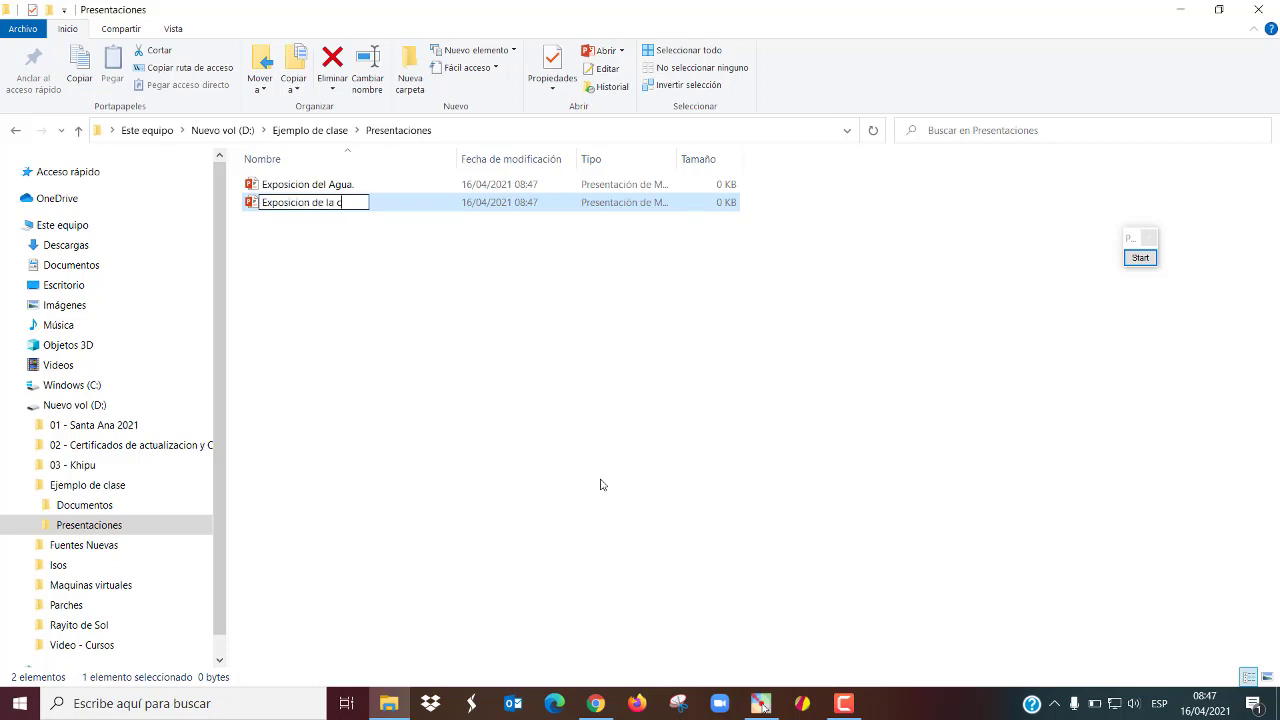
text(elul)
text(la)
key(Return)
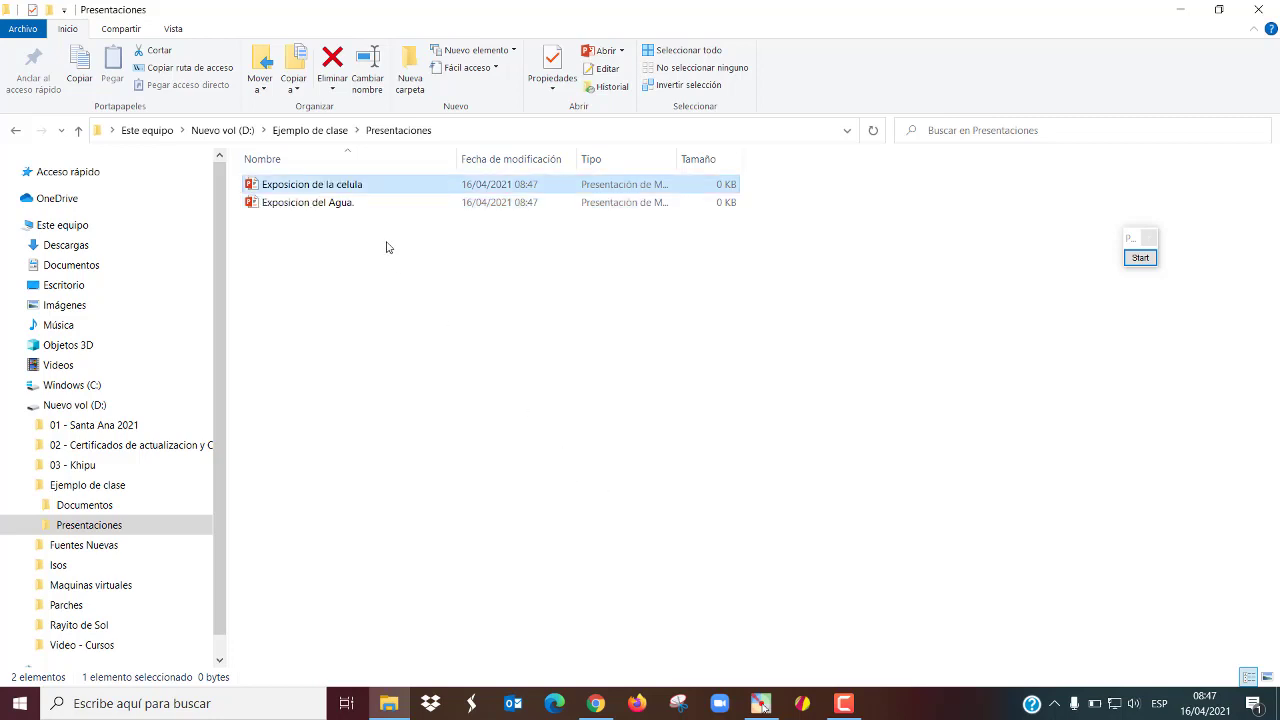
Review the contents of drive D:, Ejemplo de clase, Presentaciones and Documentos, ending back in Ejemplo de clase.
click(323, 132)
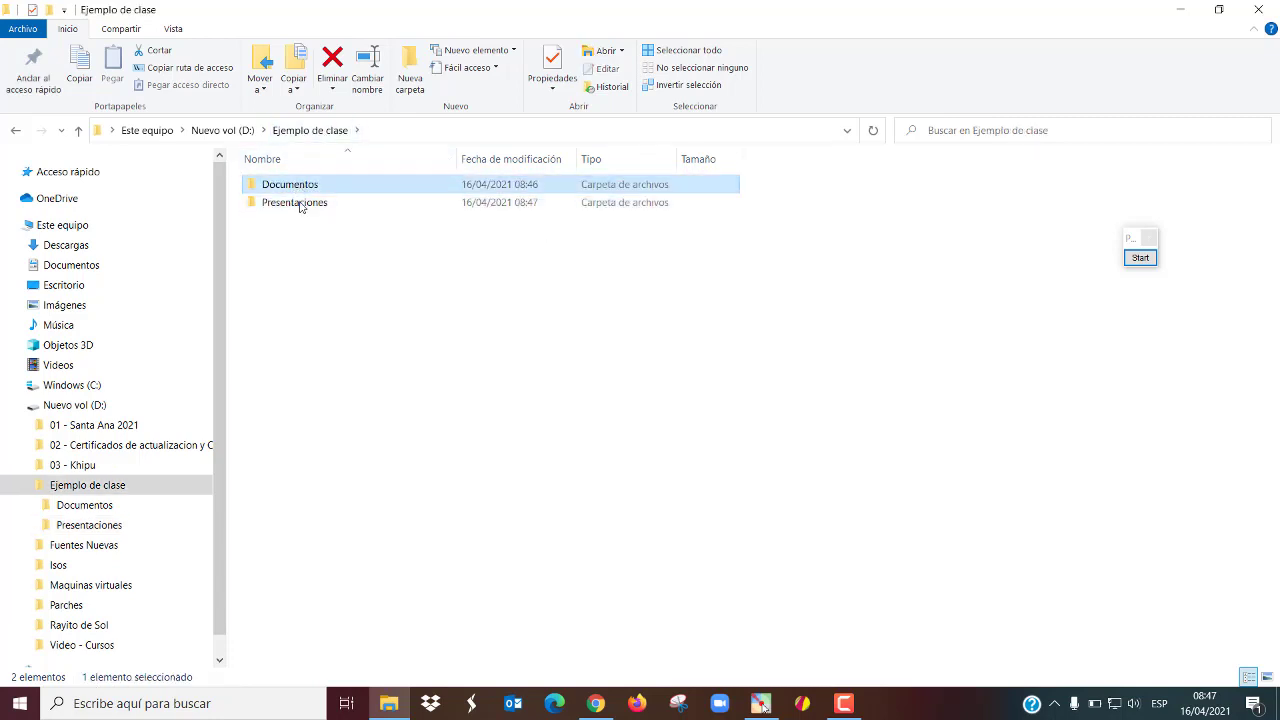
click(312, 237)
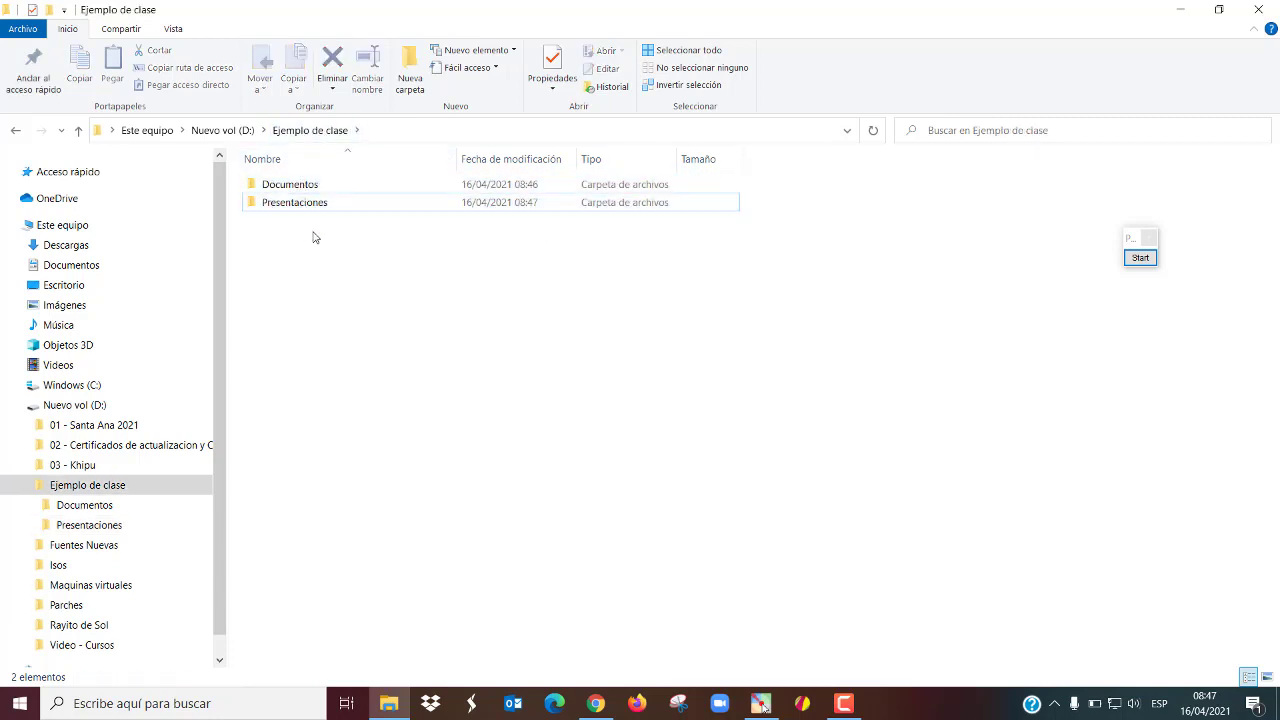
click(97, 408)
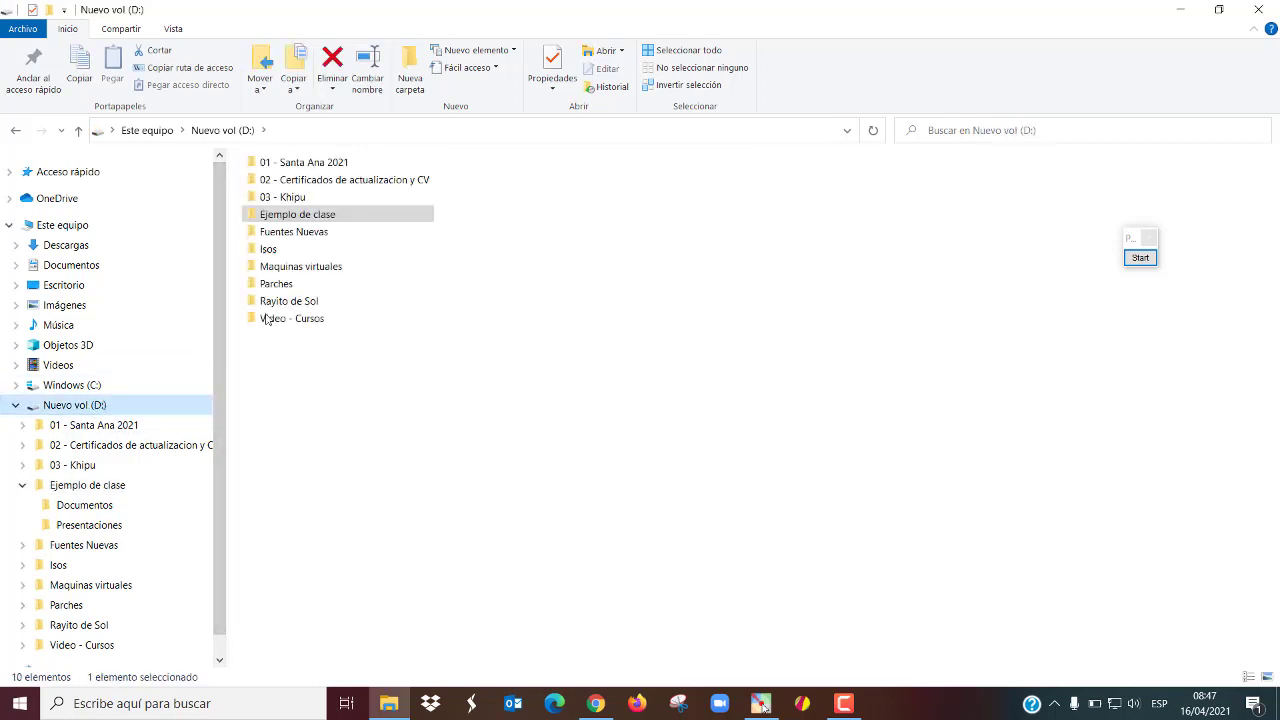
double_click(319, 217)
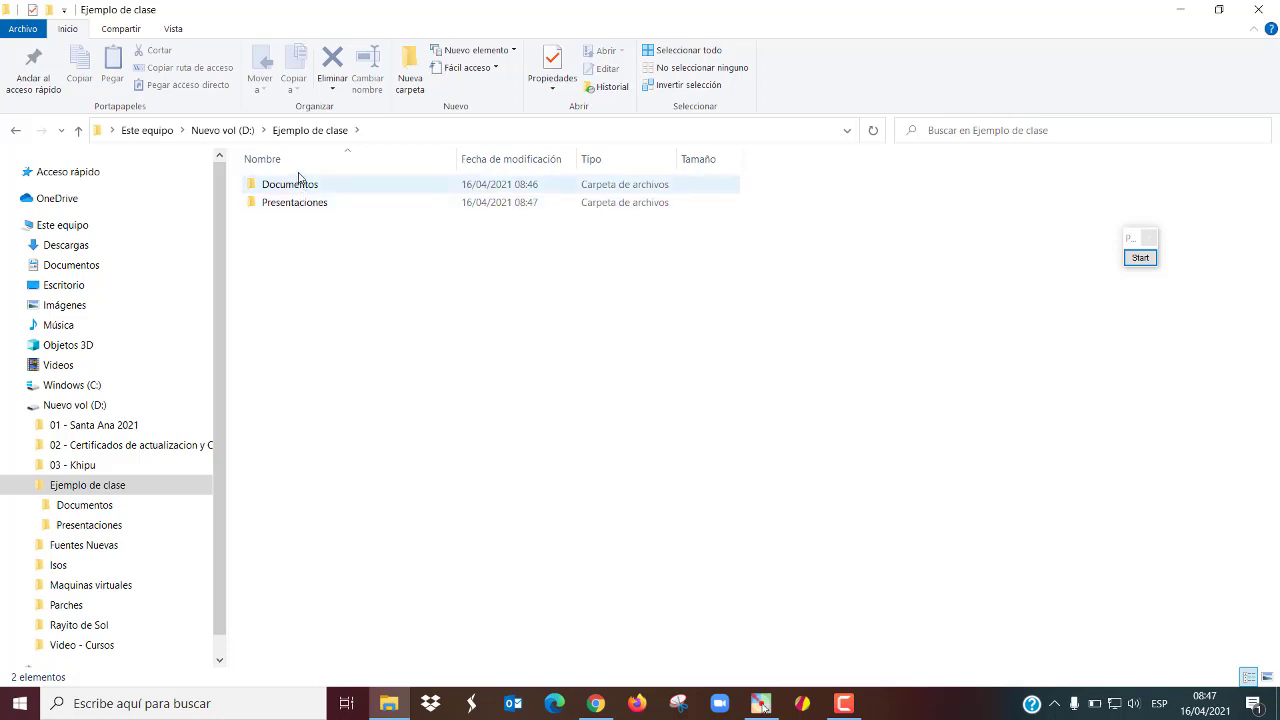
double_click(296, 203)
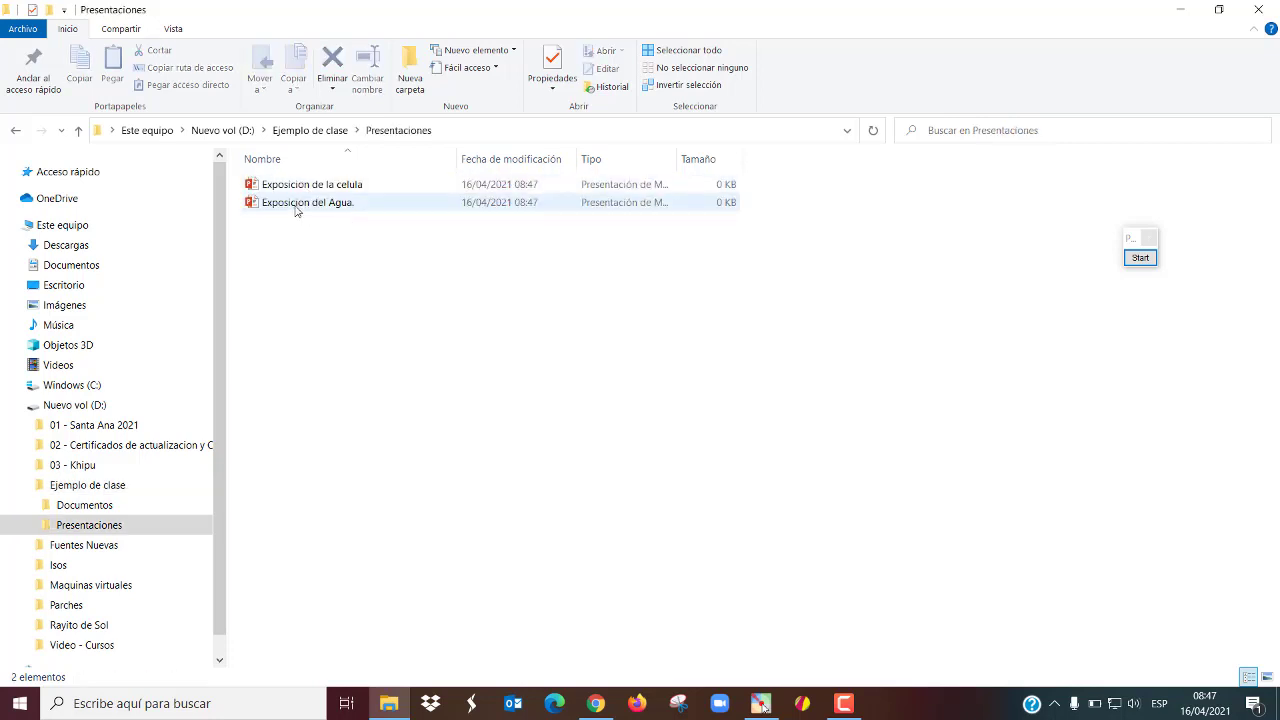
click(301, 134)
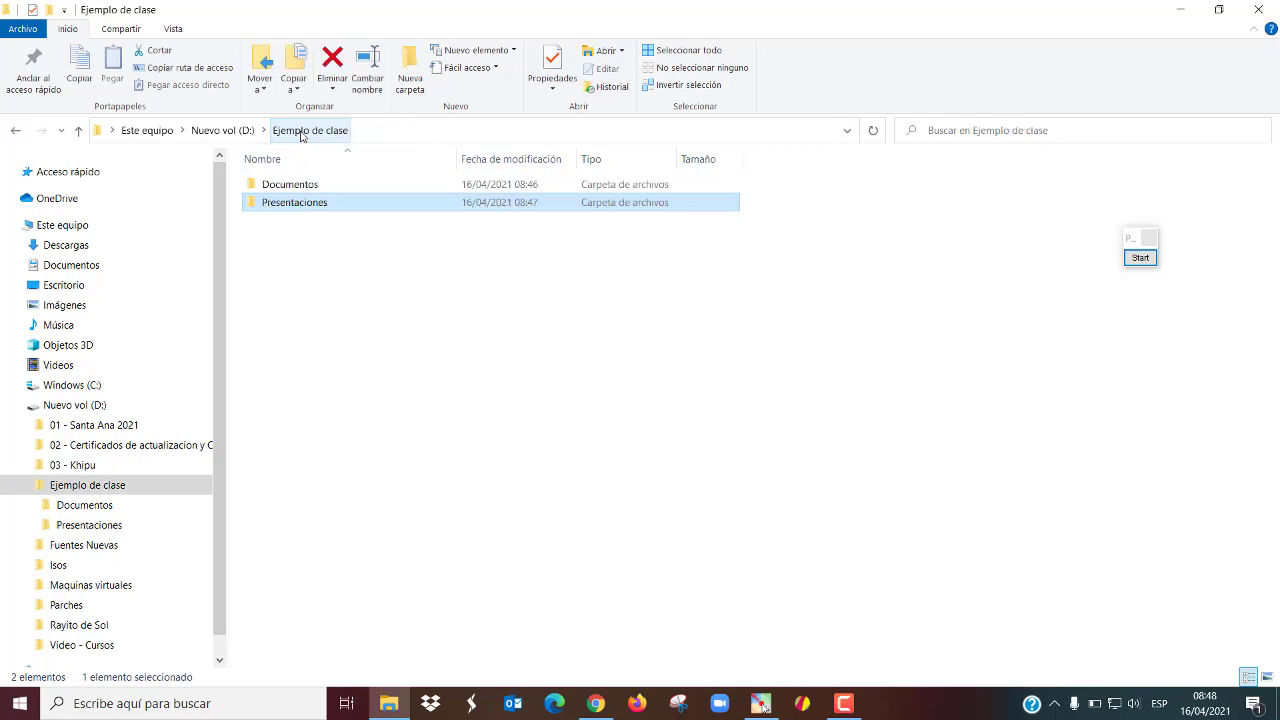
double_click(297, 193)
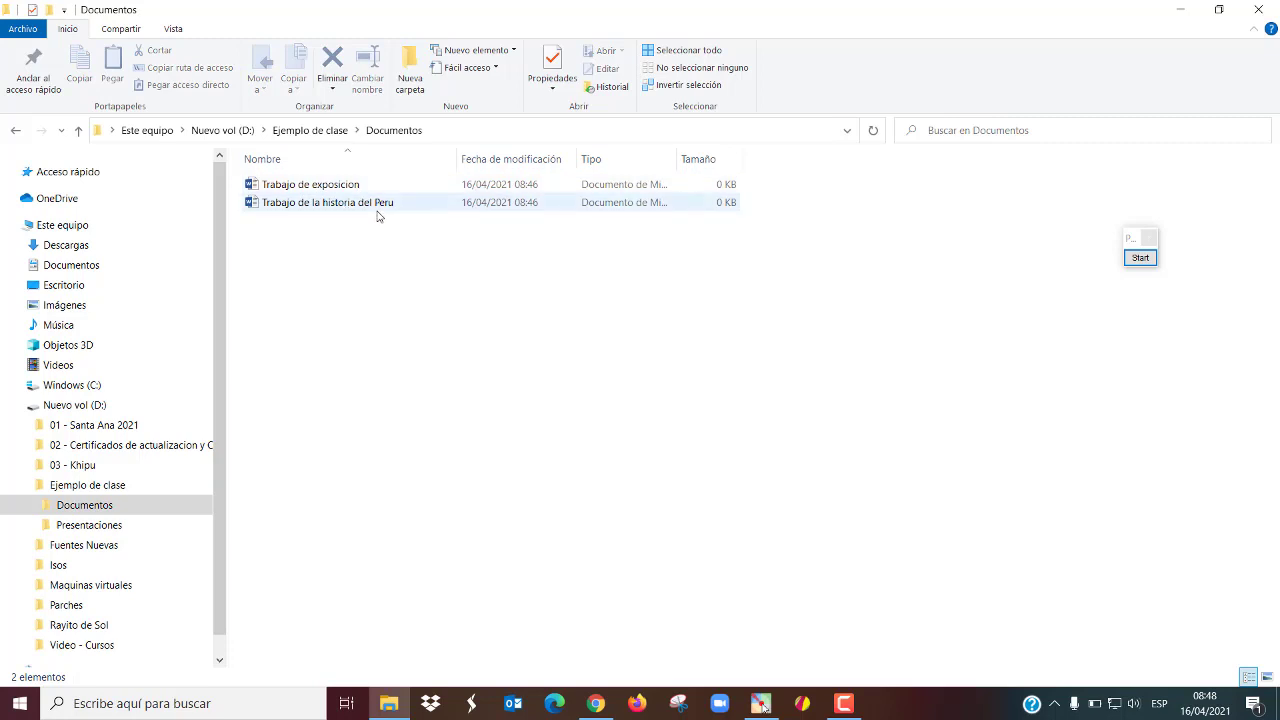
click(306, 131)
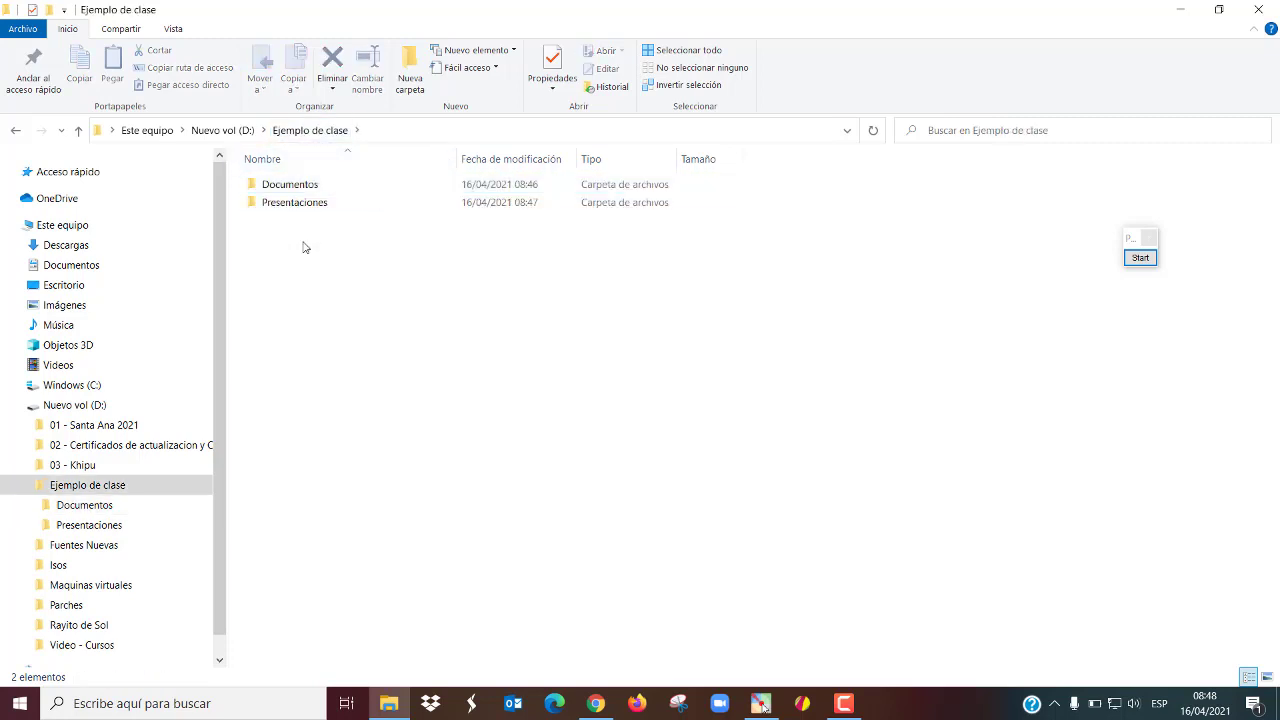
Restore the Ejemplo de clase window to a smaller size and move it to the desktop's upper-left corner.
click(1219, 9)
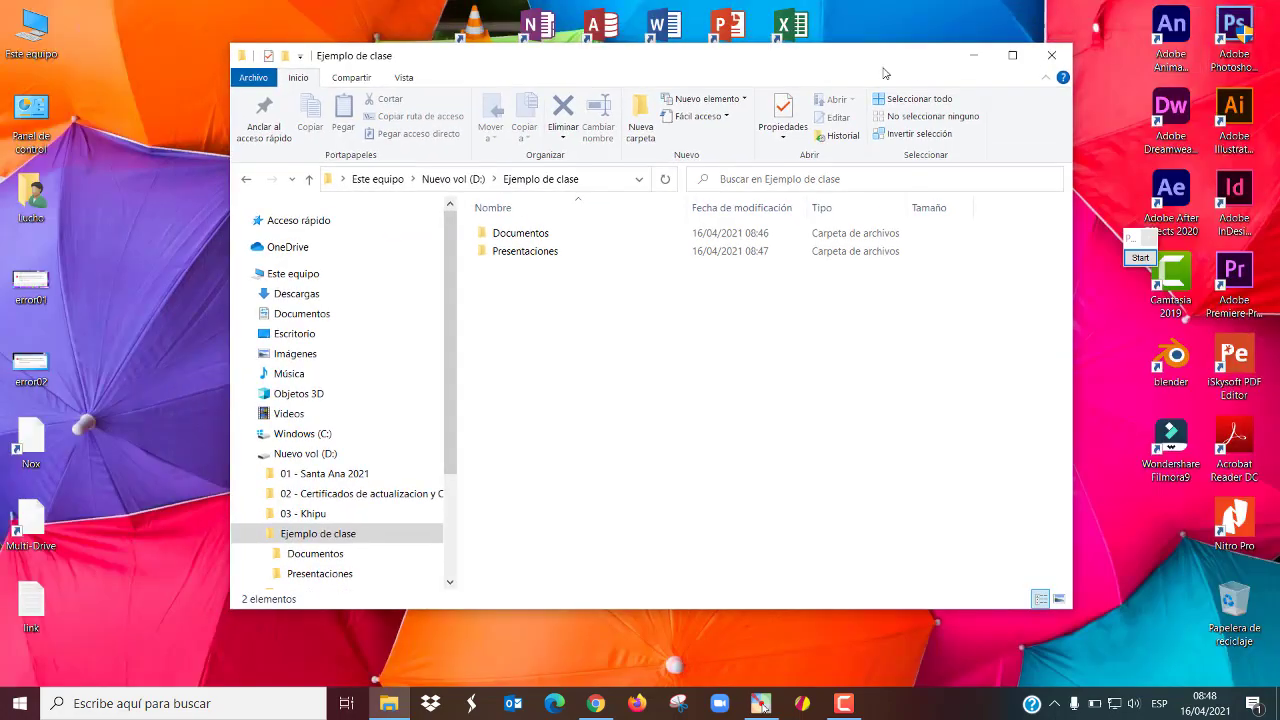
drag(719, 70, 623, 73)
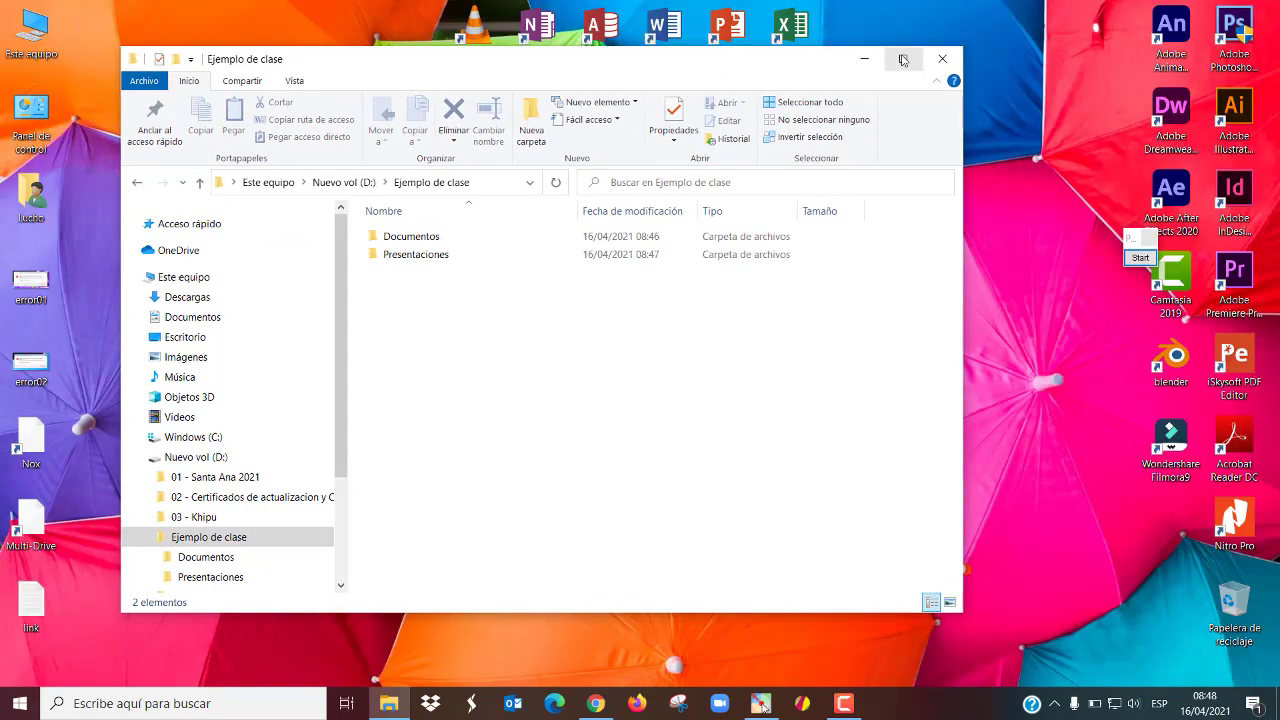
drag(734, 57, 628, 23)
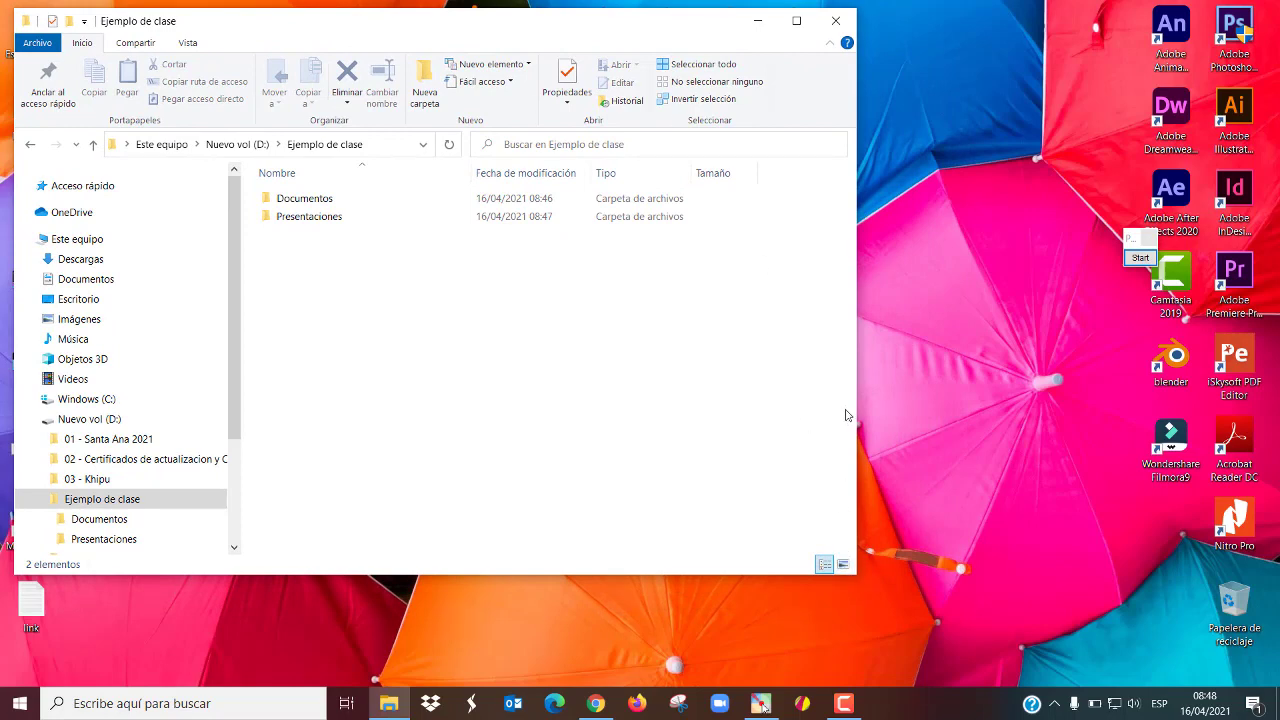
Annotate the screen with a red arrow pointing to the folder window's lower-right corner, and exit the annotation mode.
click(1140, 257)
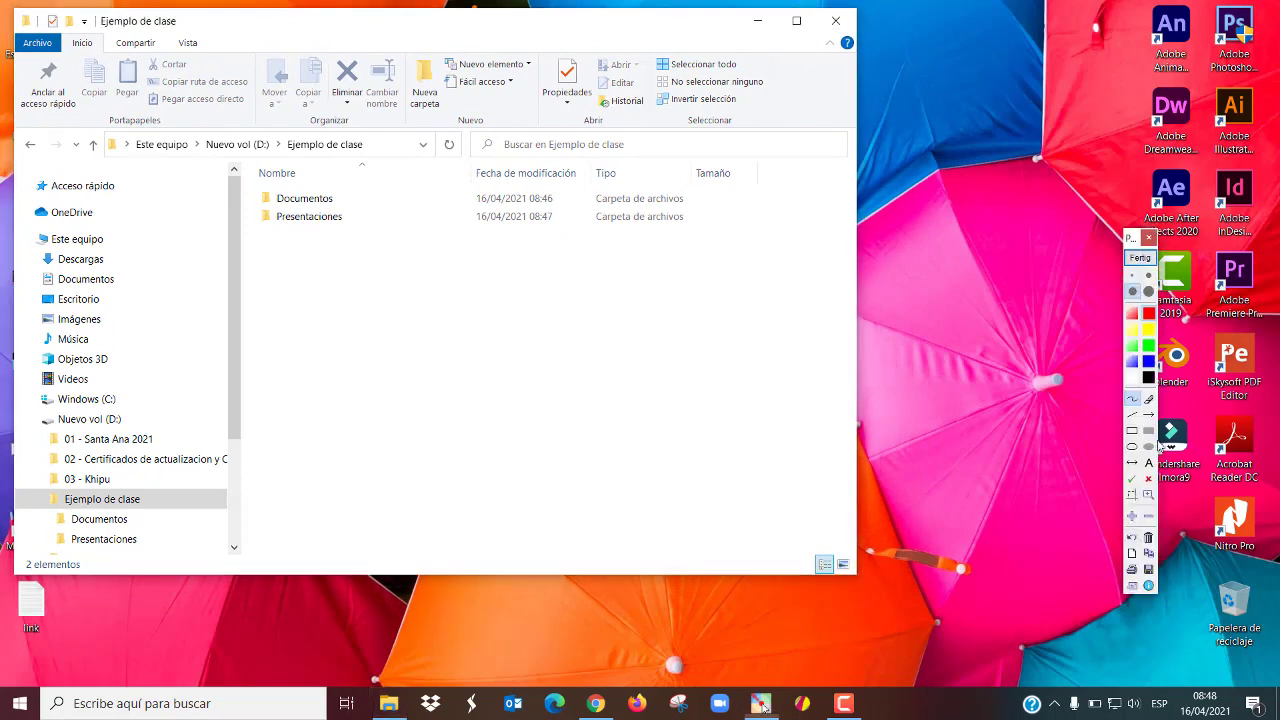
click(1148, 414)
mouse_move(758, 388)
mouse_down()
mouse_move(855, 548)
mouse_move(852, 570)
mouse_up()
key(z)
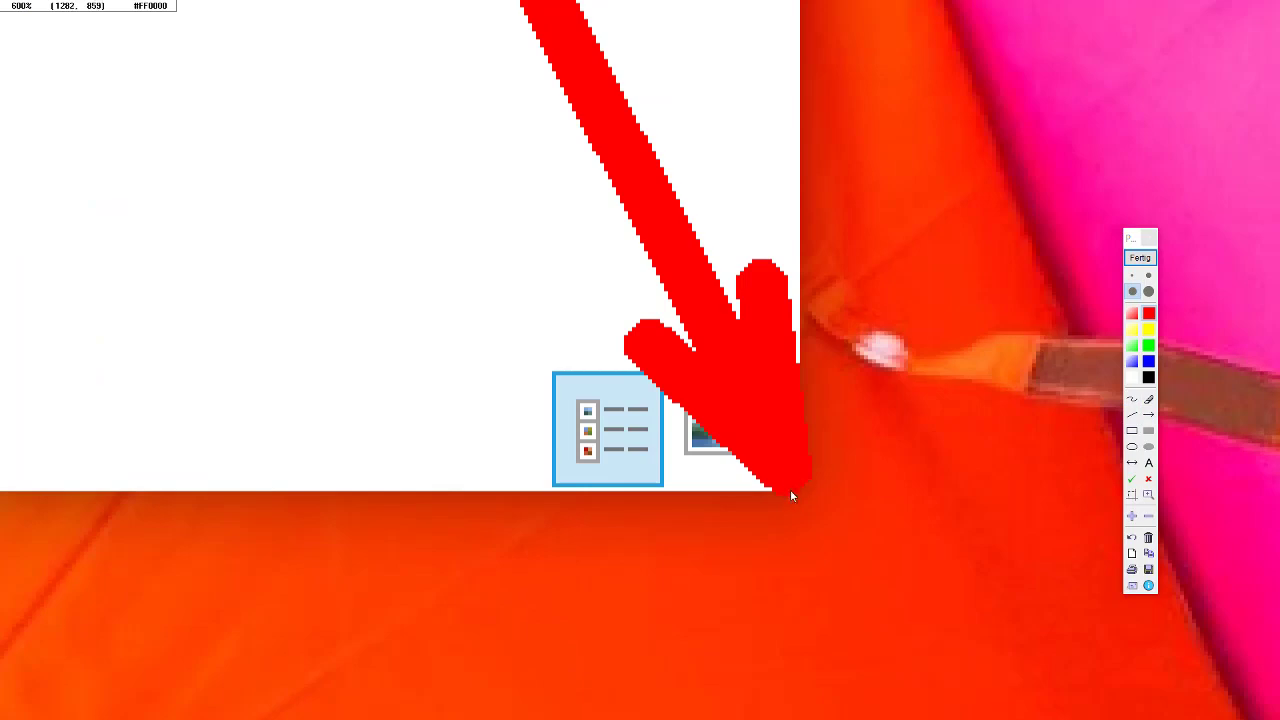
scroll(938, 290, down, 4)
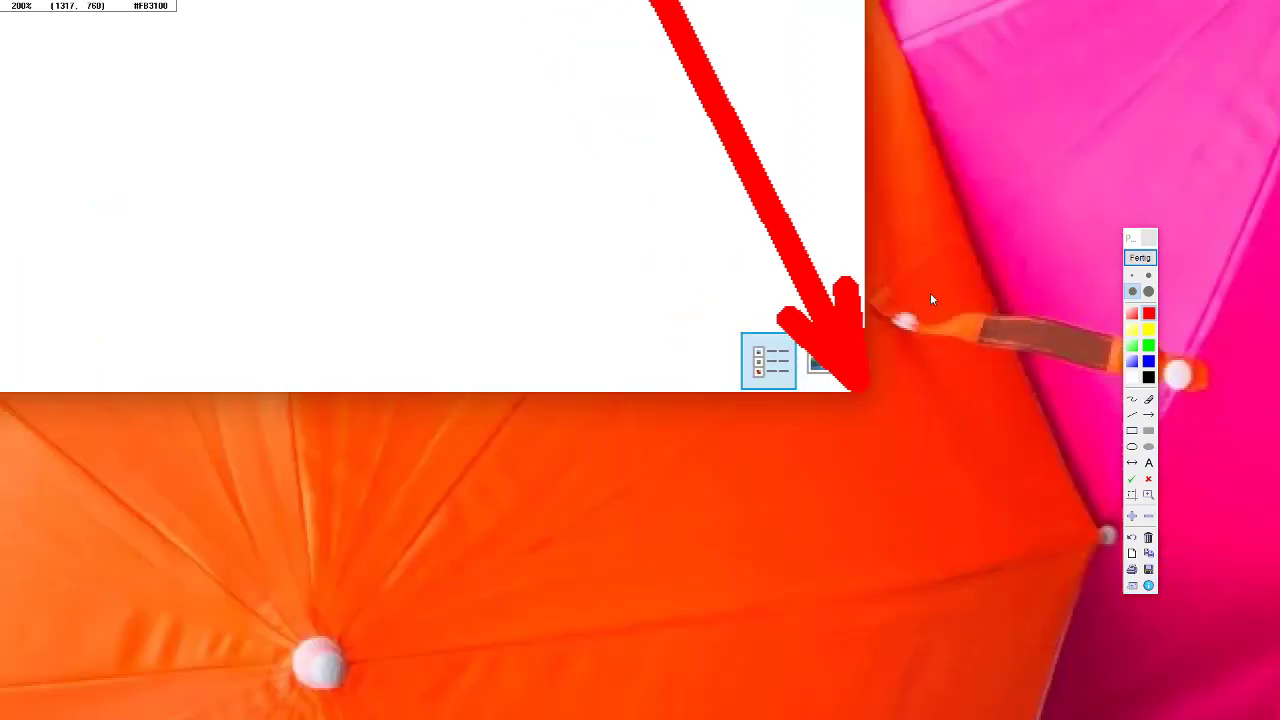
scroll(930, 293, down, 3)
click(1140, 258)
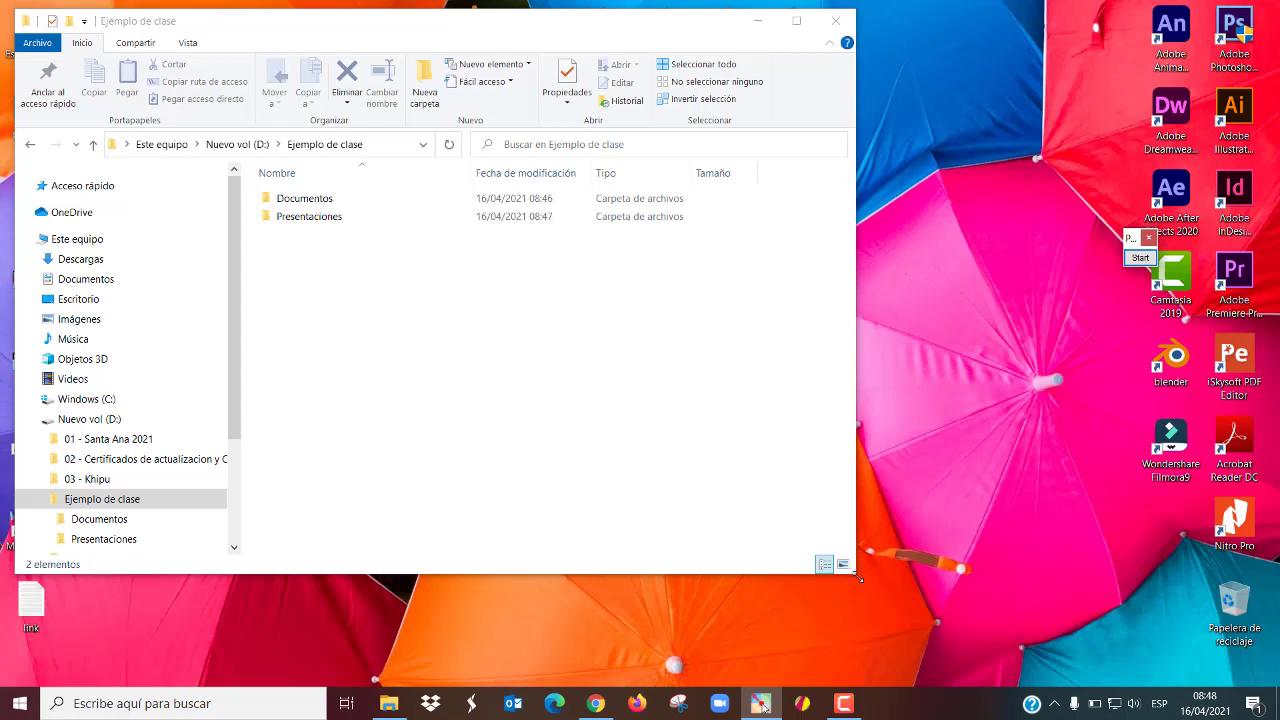
Shrink the Ejemplo de clase window to a narrow width and narrow its folder tree so the subfolders fit beside it.
drag(858, 578, 428, 577)
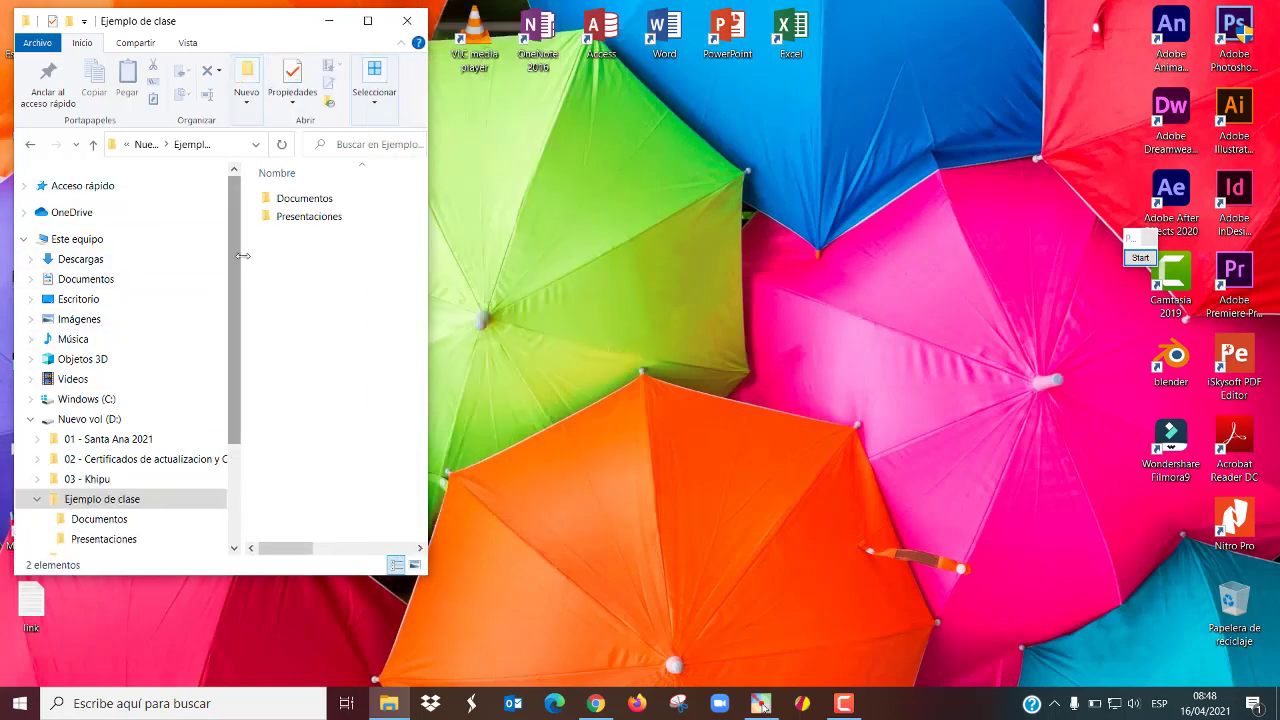
drag(241, 262, 170, 259)
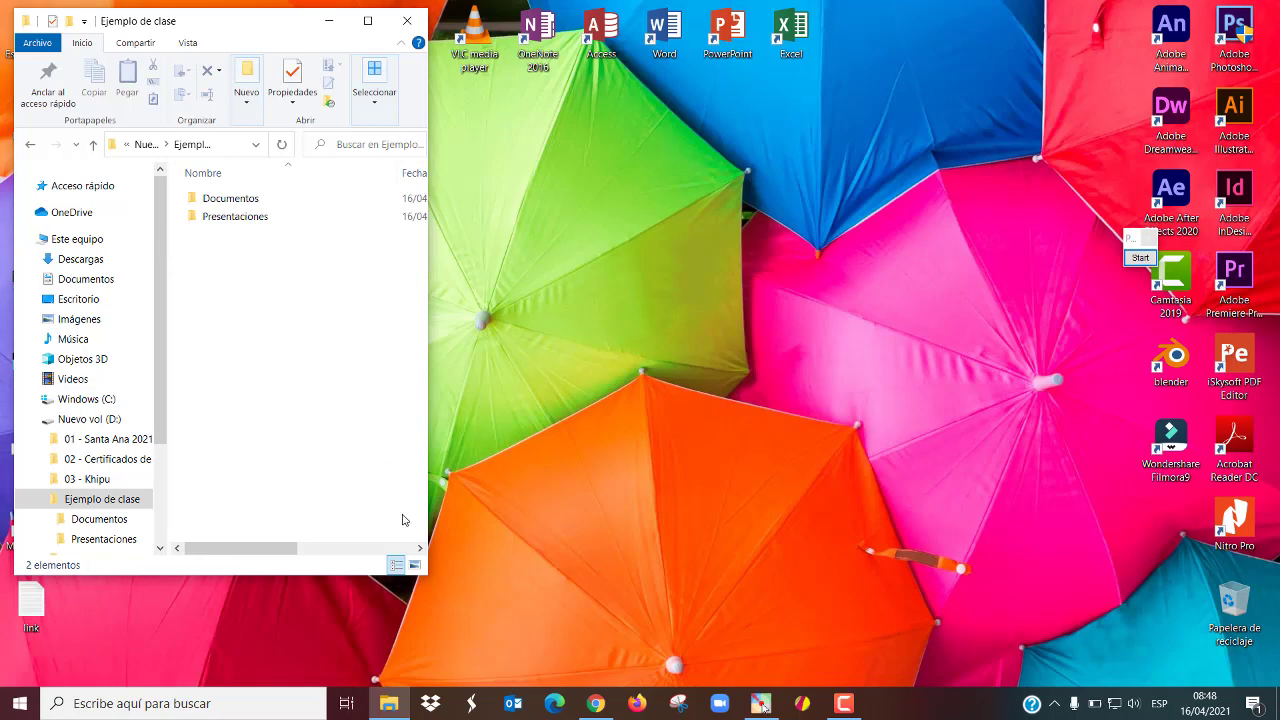
drag(428, 577, 362, 573)
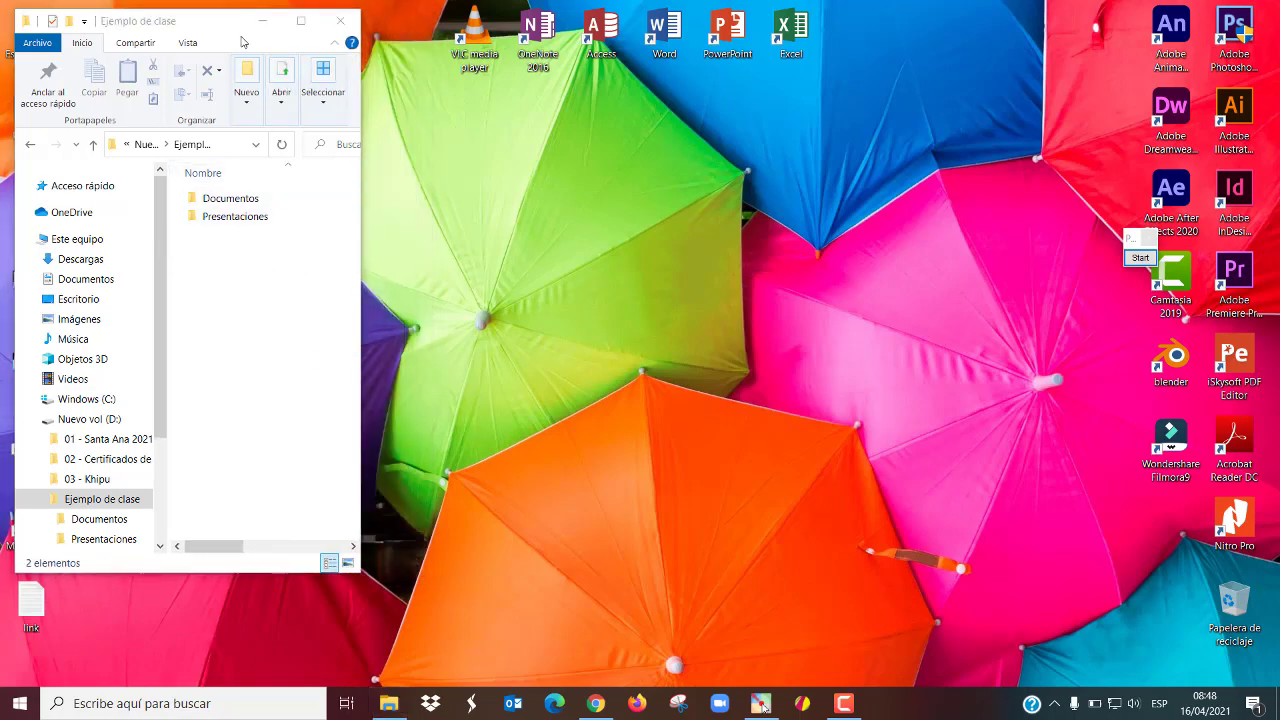
Maximize the Ejemplo de clase window, restore it to its reduced size, and shift focus to the desktop.
click(300, 20)
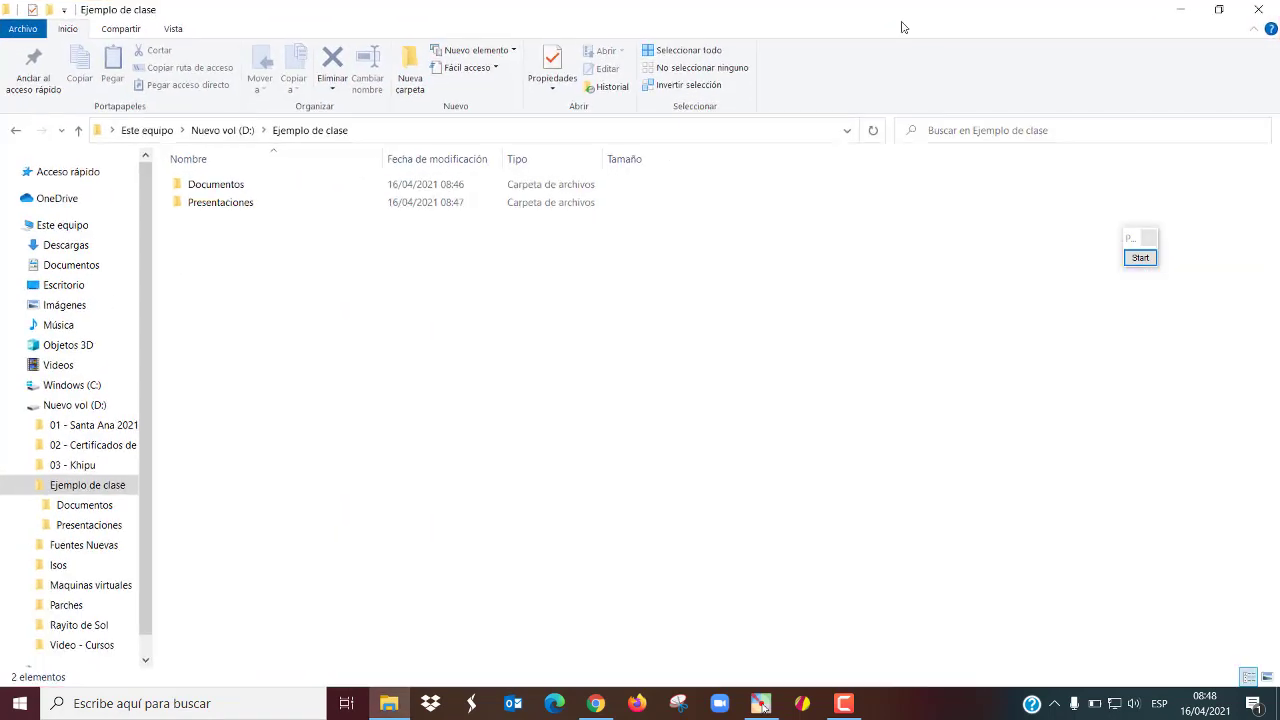
click(1222, 16)
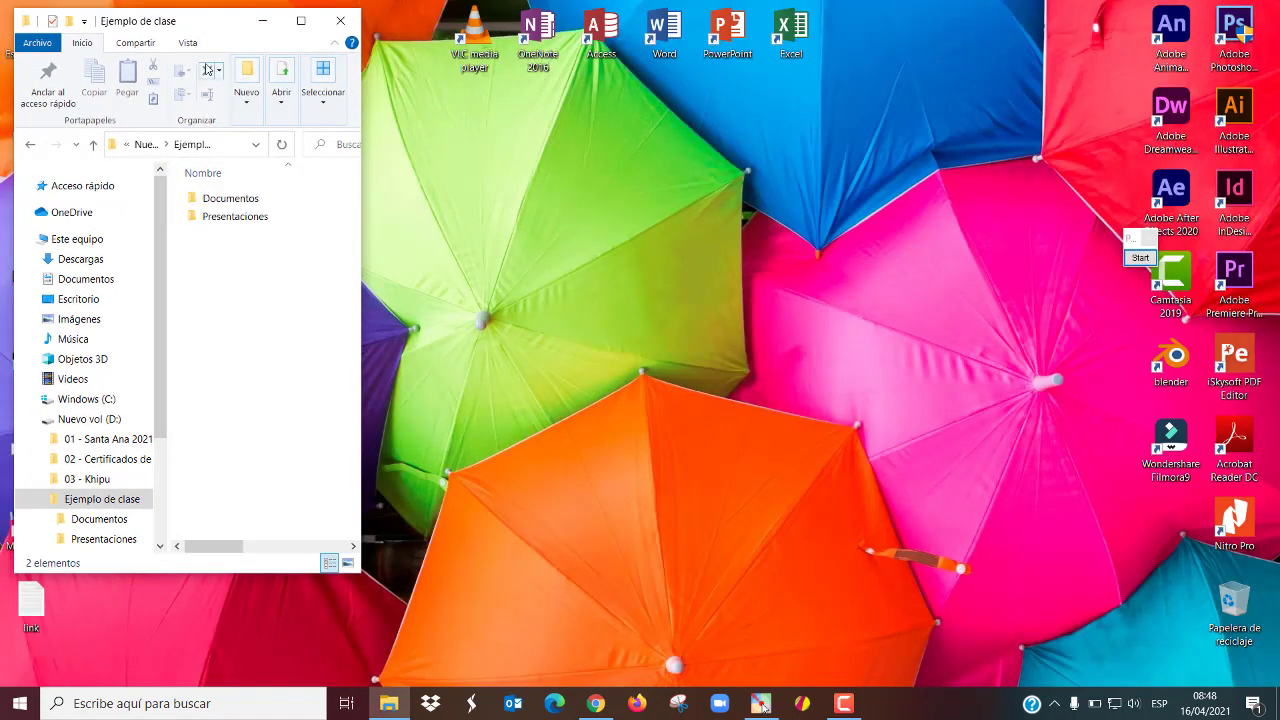
click(514, 246)
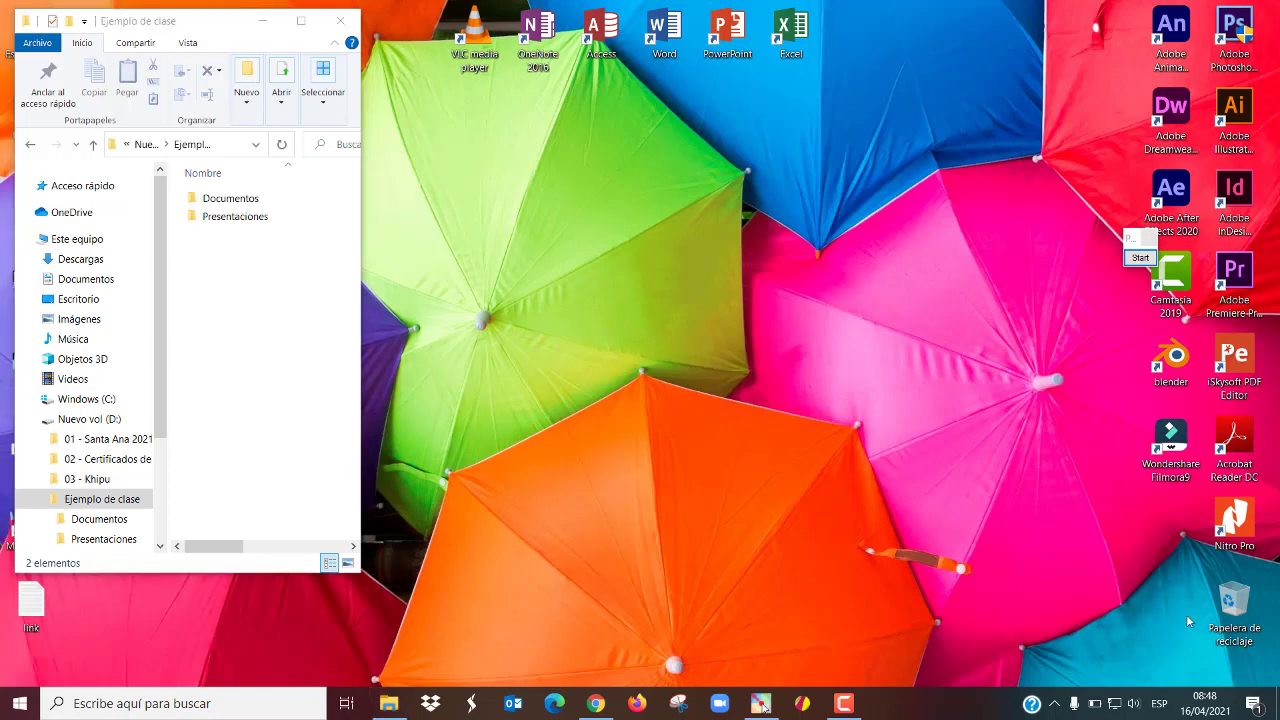
Open the Recycle Bin from the desktop and place its window beside the Ejemplo de clase window.
double_click(1245, 612)
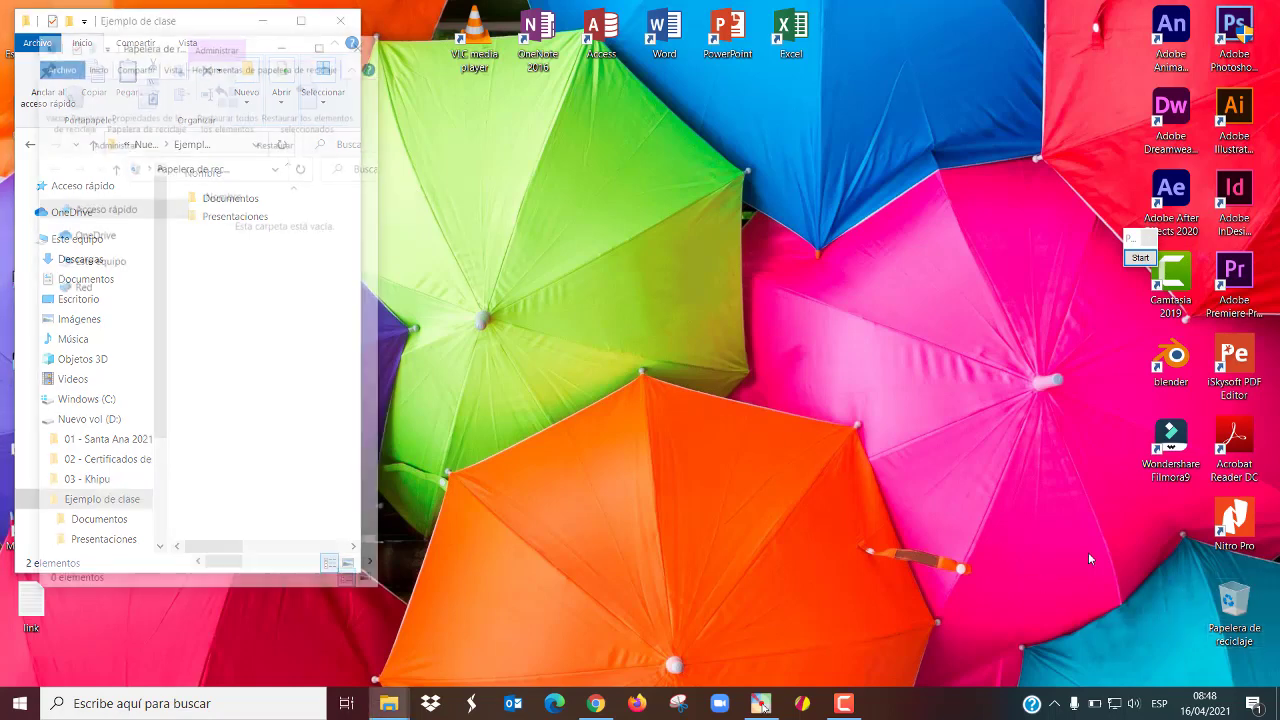
drag(260, 47, 776, 81)
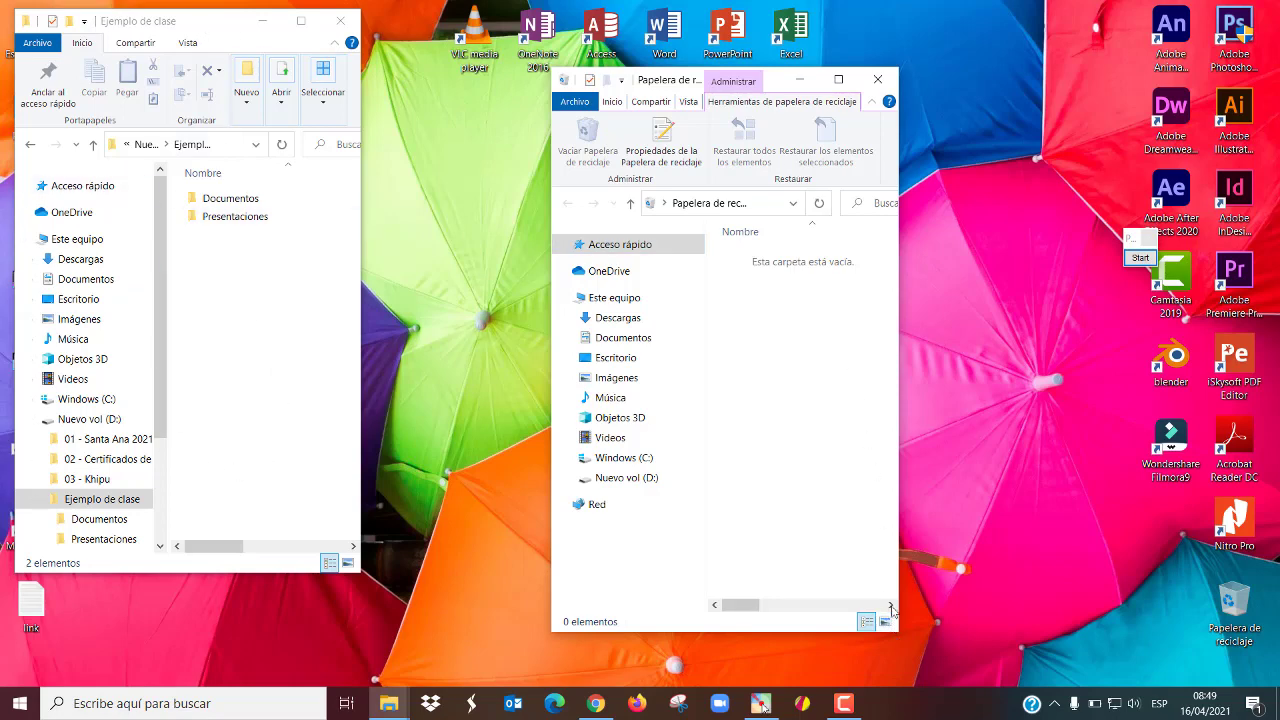
Delete the Presentaciones folder from Ejemplo de clase, sending it to the Recycle Bin.
click(233, 272)
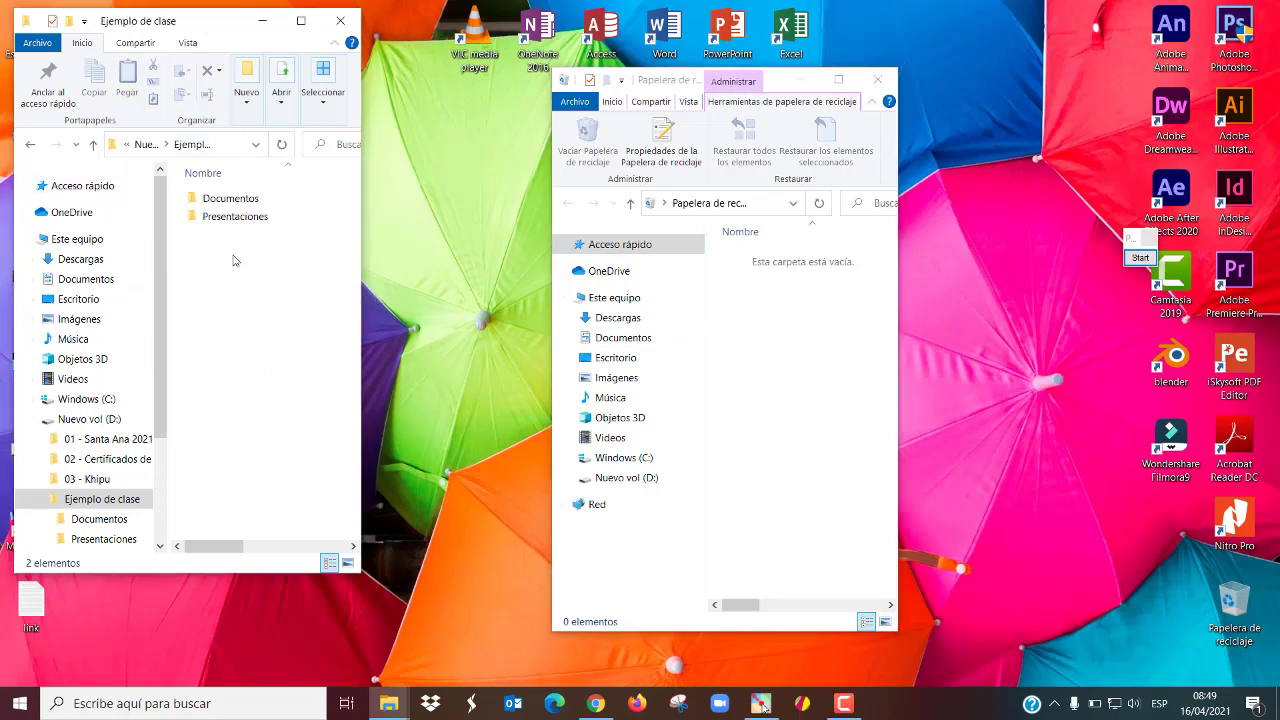
click(232, 217)
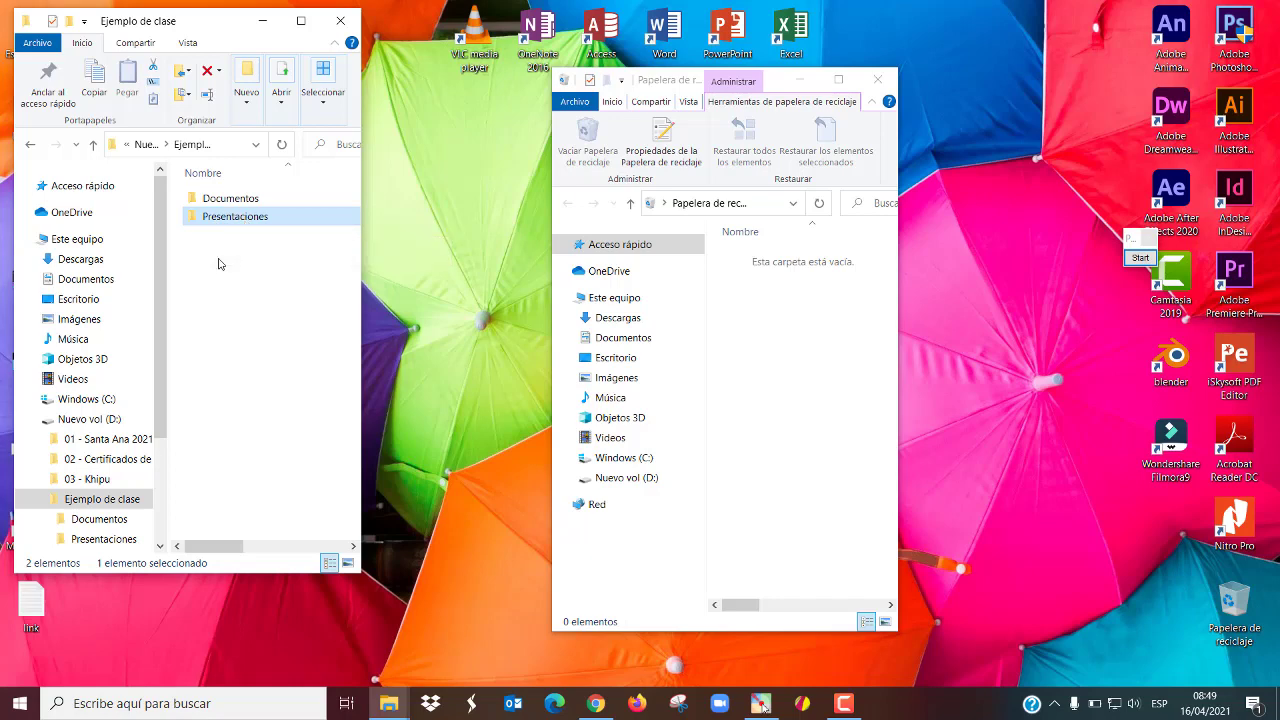
right_click(221, 221)
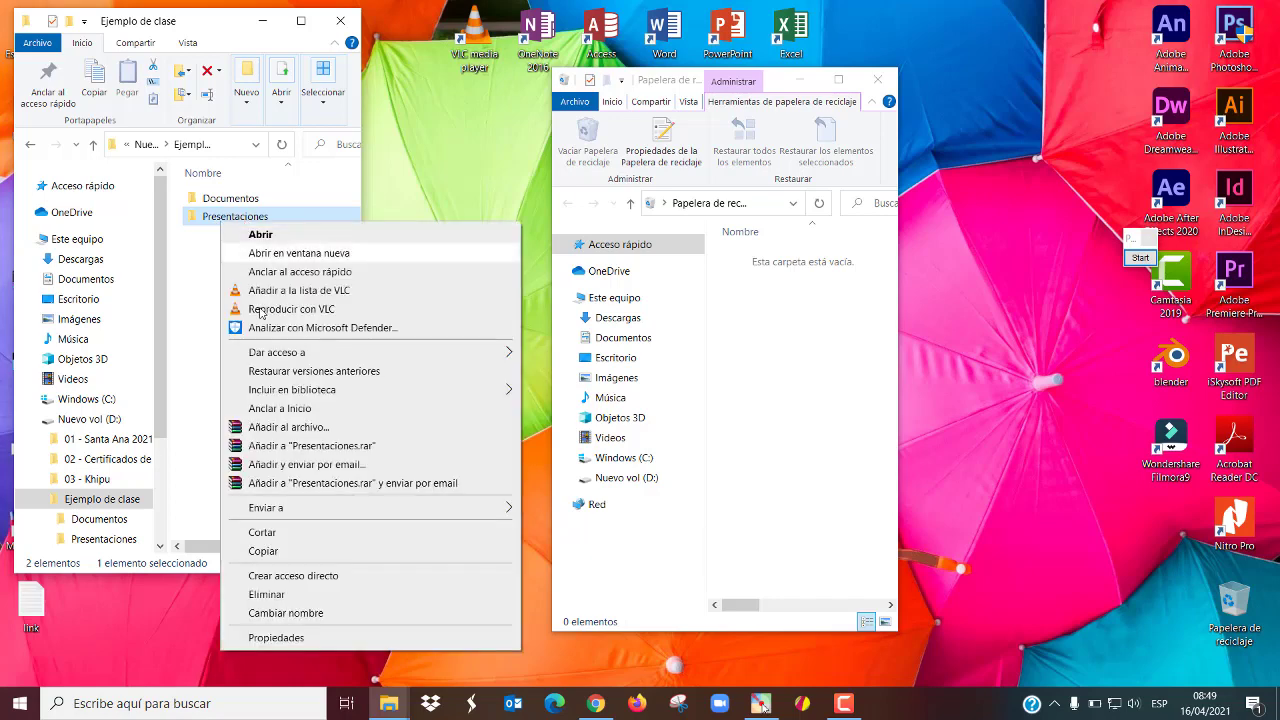
click(280, 599)
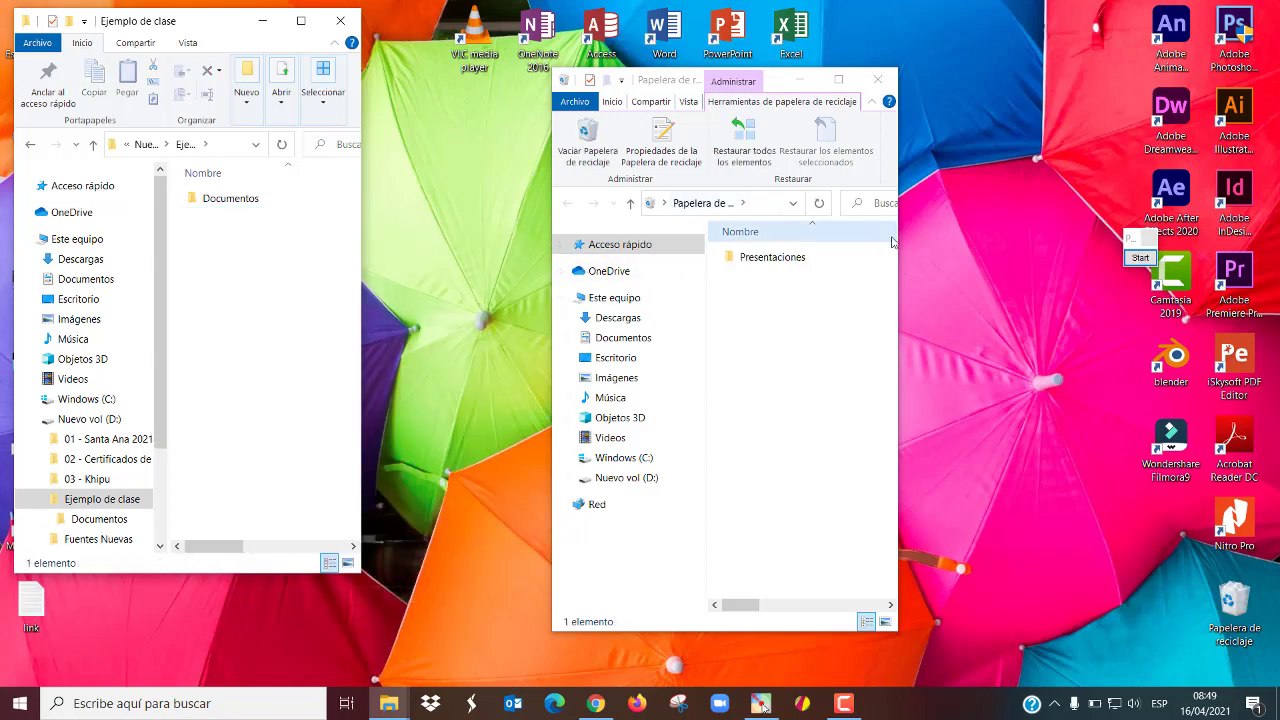
Widen the Recycle Bin window on both sides to show the original location and deletion date columns.
drag(899, 237, 1028, 237)
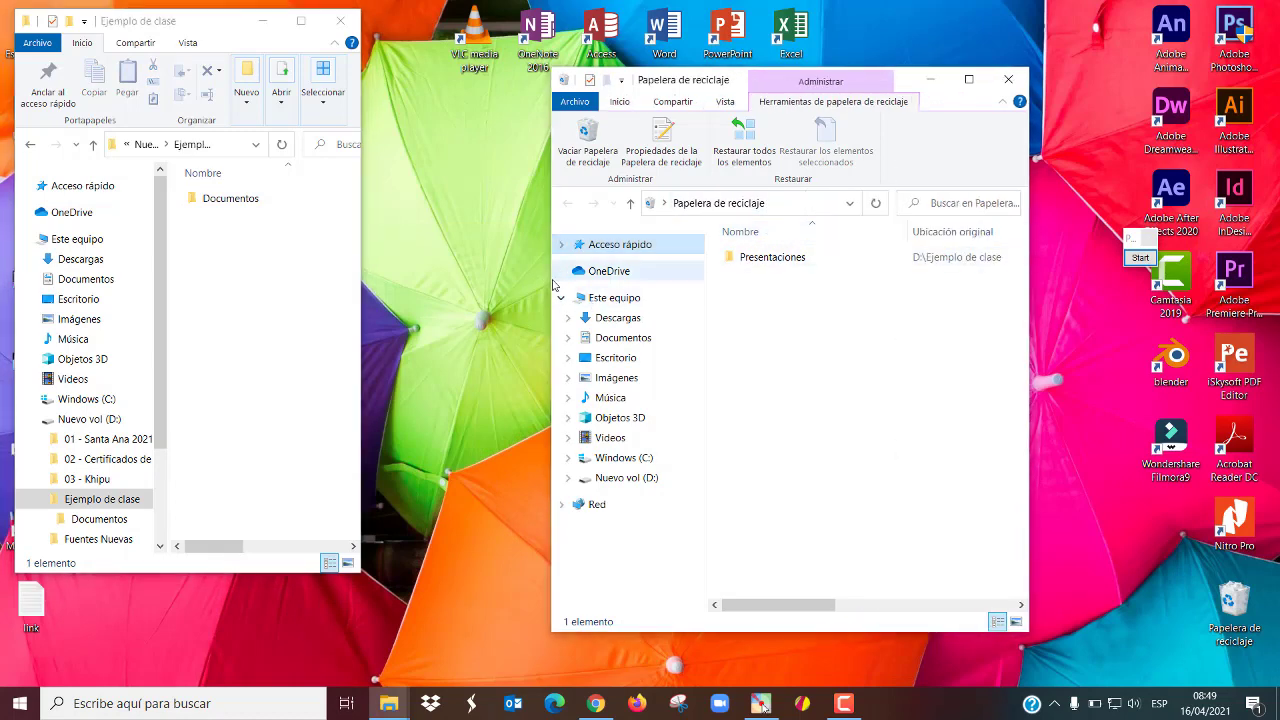
drag(551, 282, 441, 277)
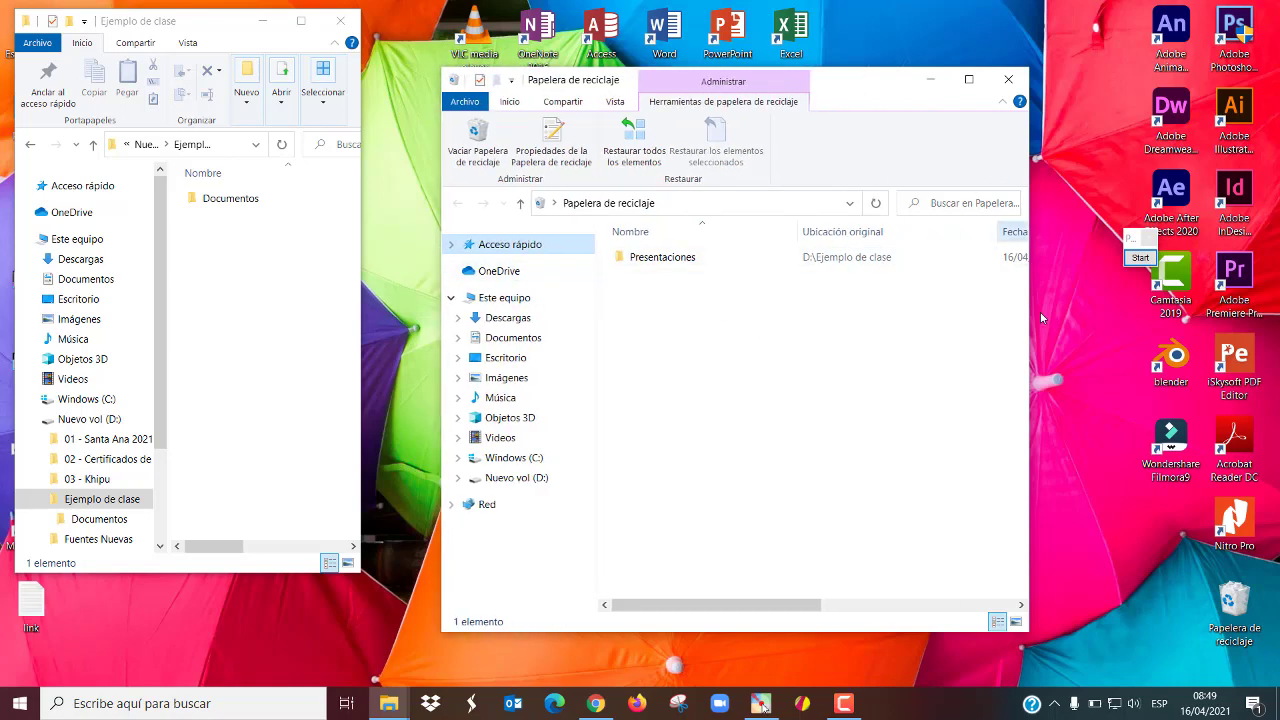
drag(1033, 323, 1072, 323)
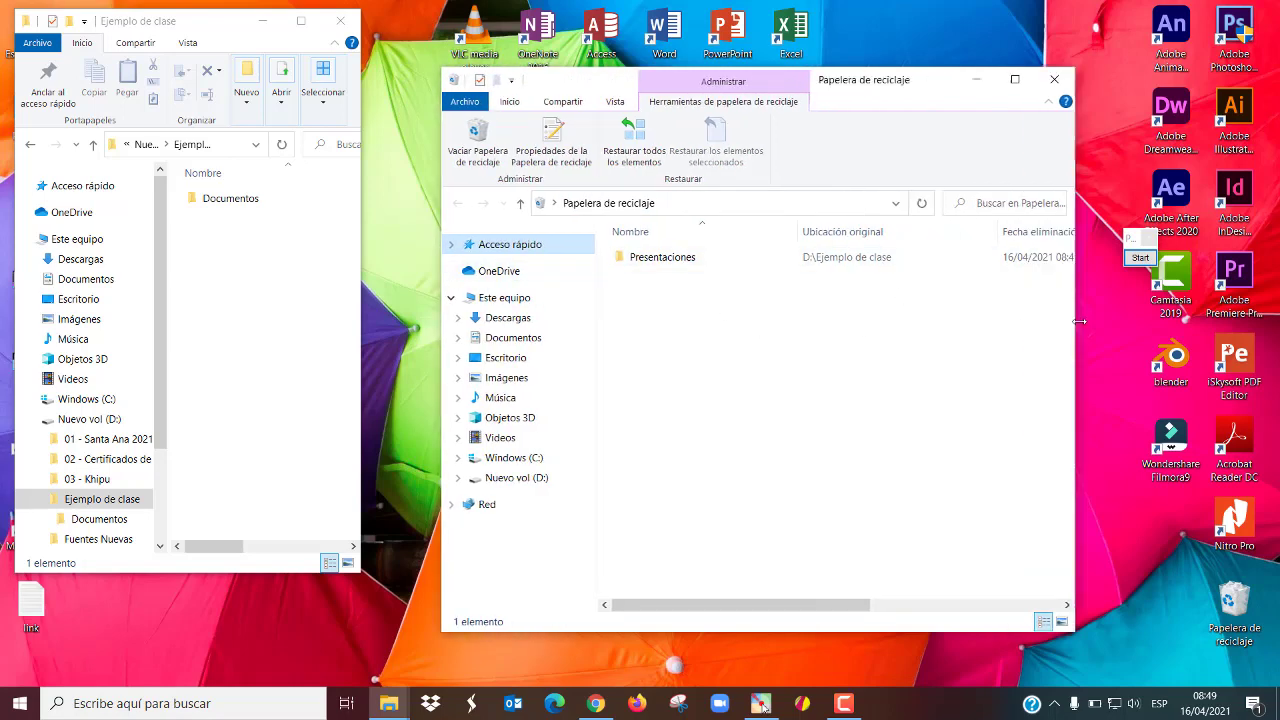
View the deleted folder's details in the maximized Recycle Bin, and place the restored window at the desktop's upper right.
click(1012, 79)
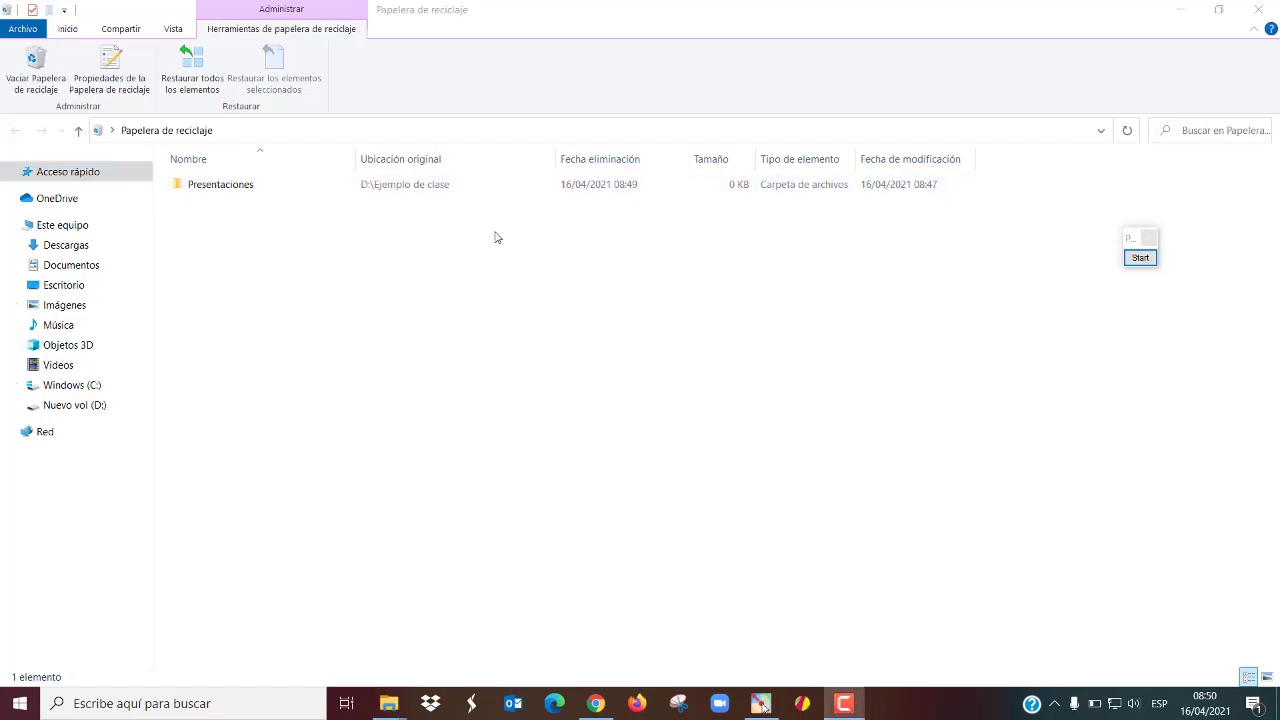
click(1220, 18)
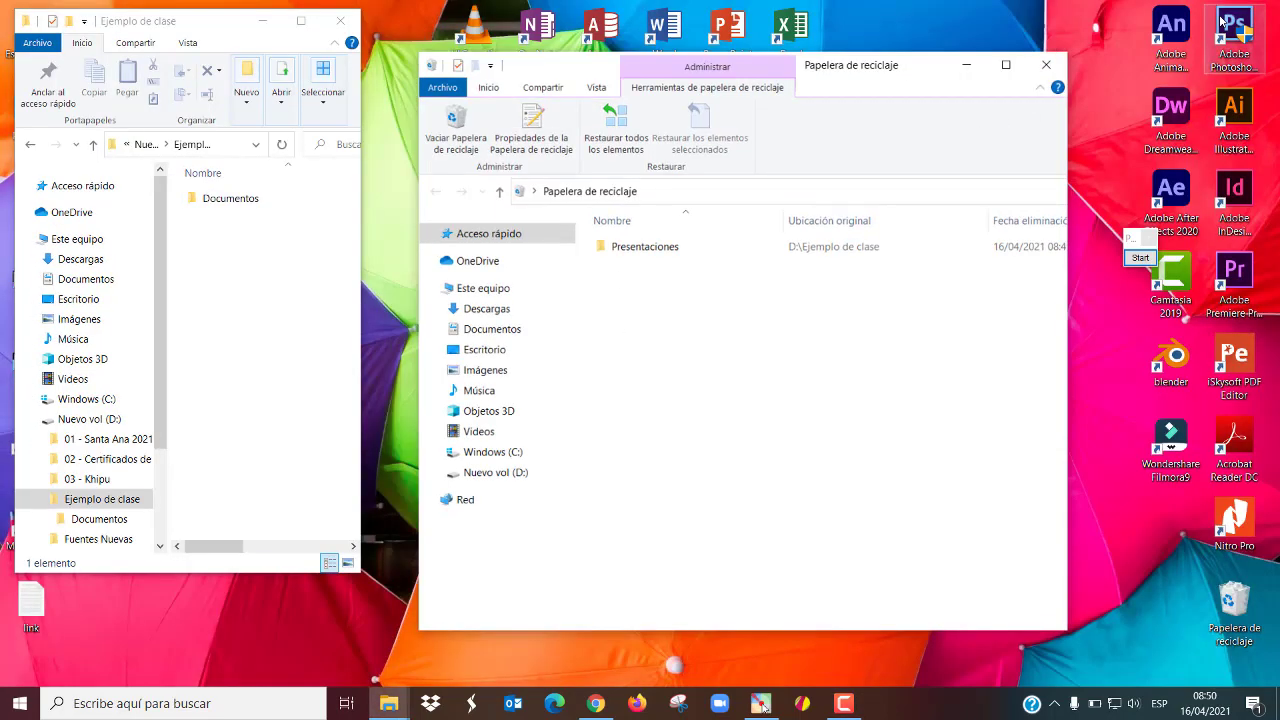
drag(904, 90, 942, 37)
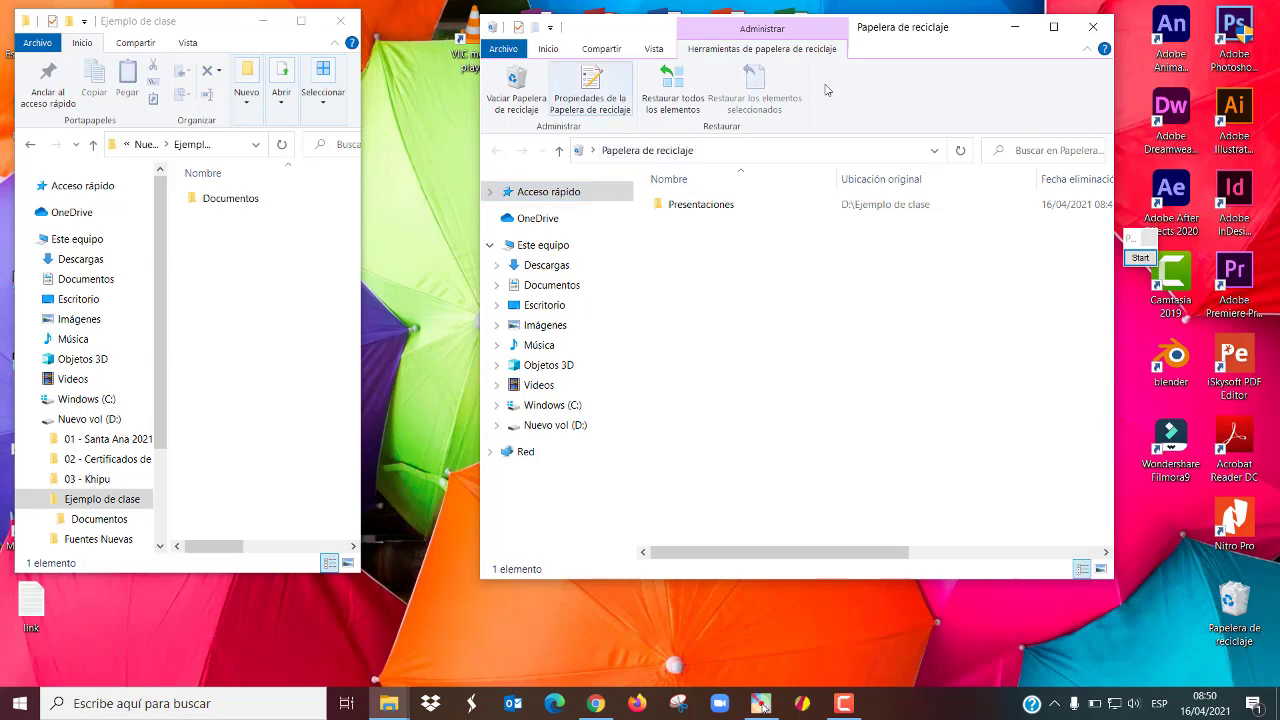
click(1053, 26)
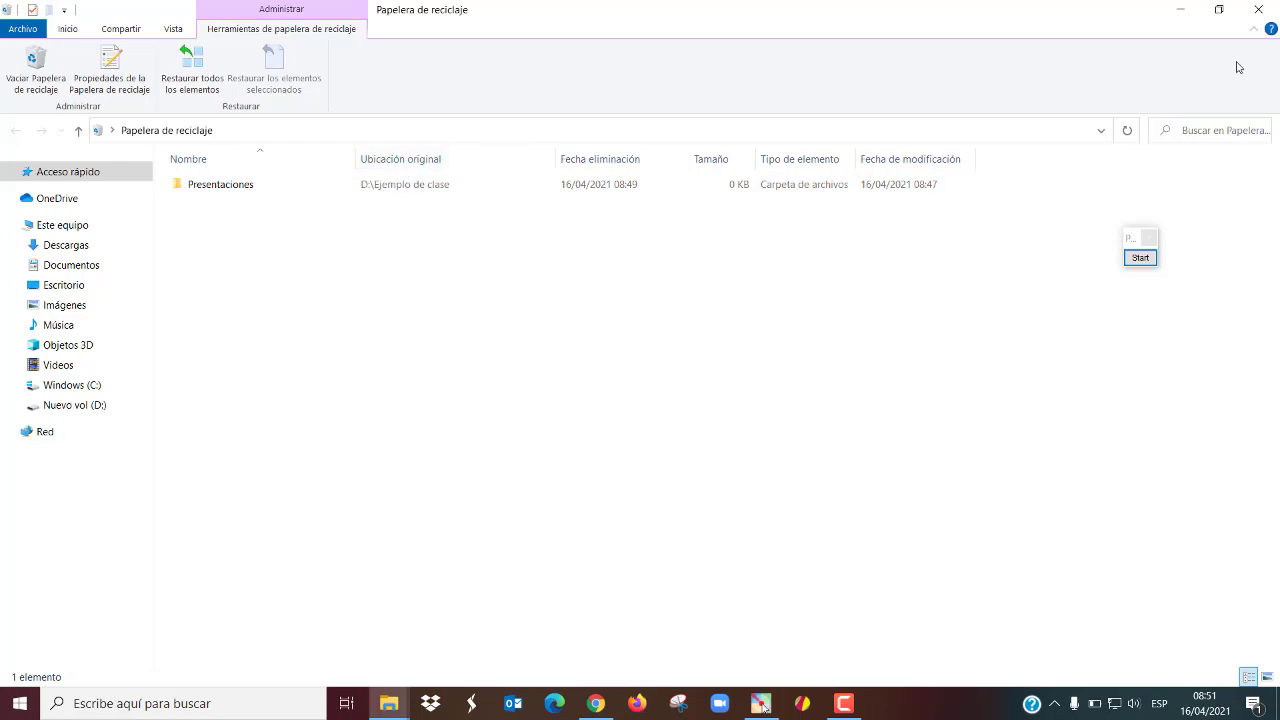
click(1219, 9)
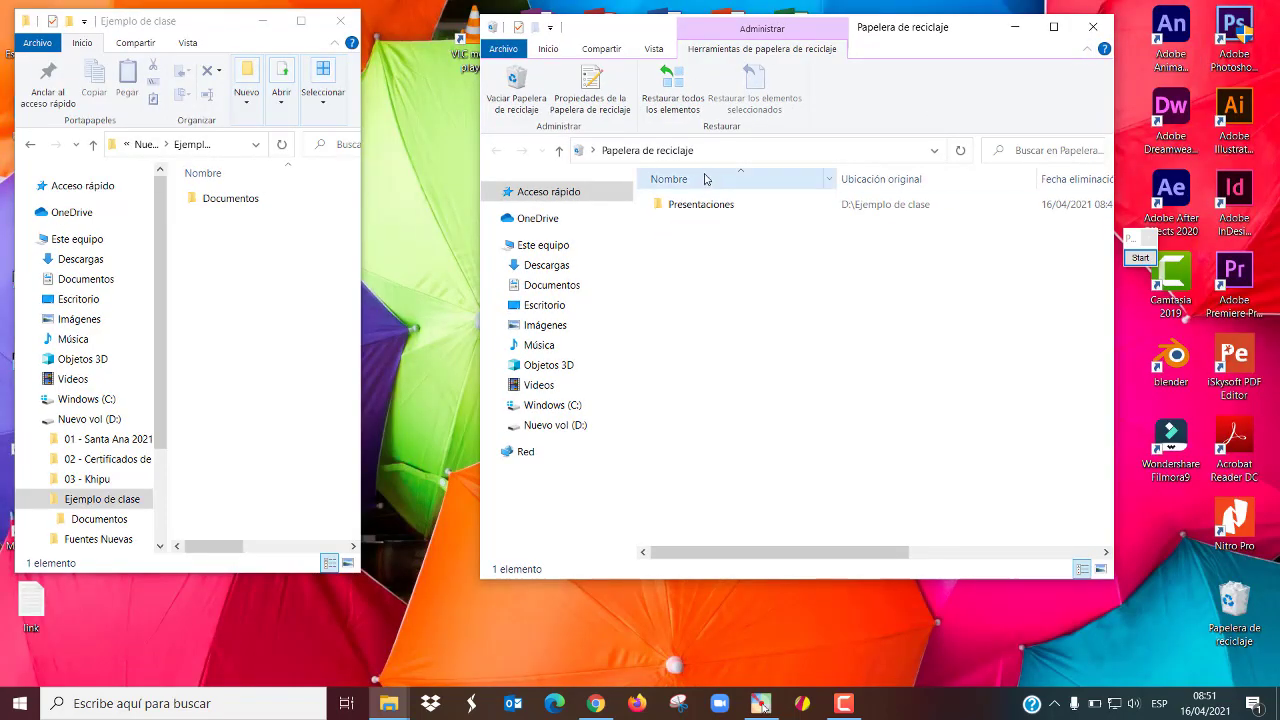
Restore the Presentaciones folder from the Recycle Bin and check it in Ejemplo de clase.
click(692, 212)
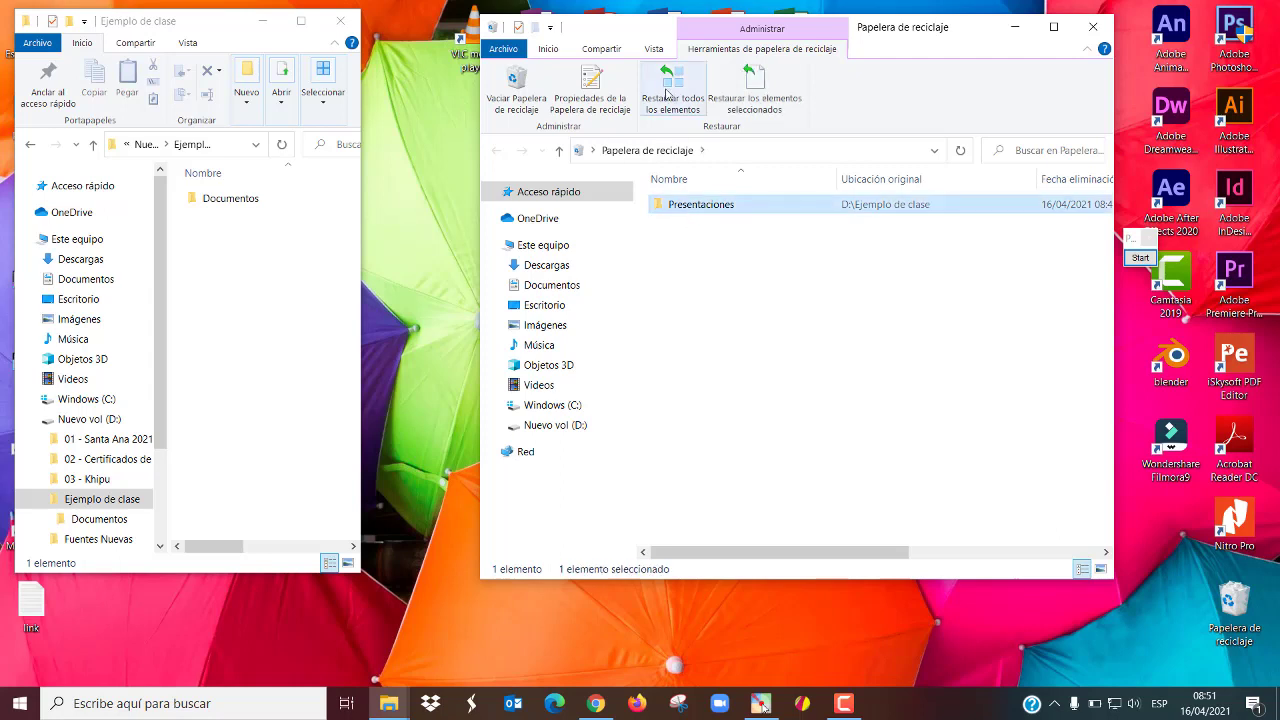
right_click(691, 210)
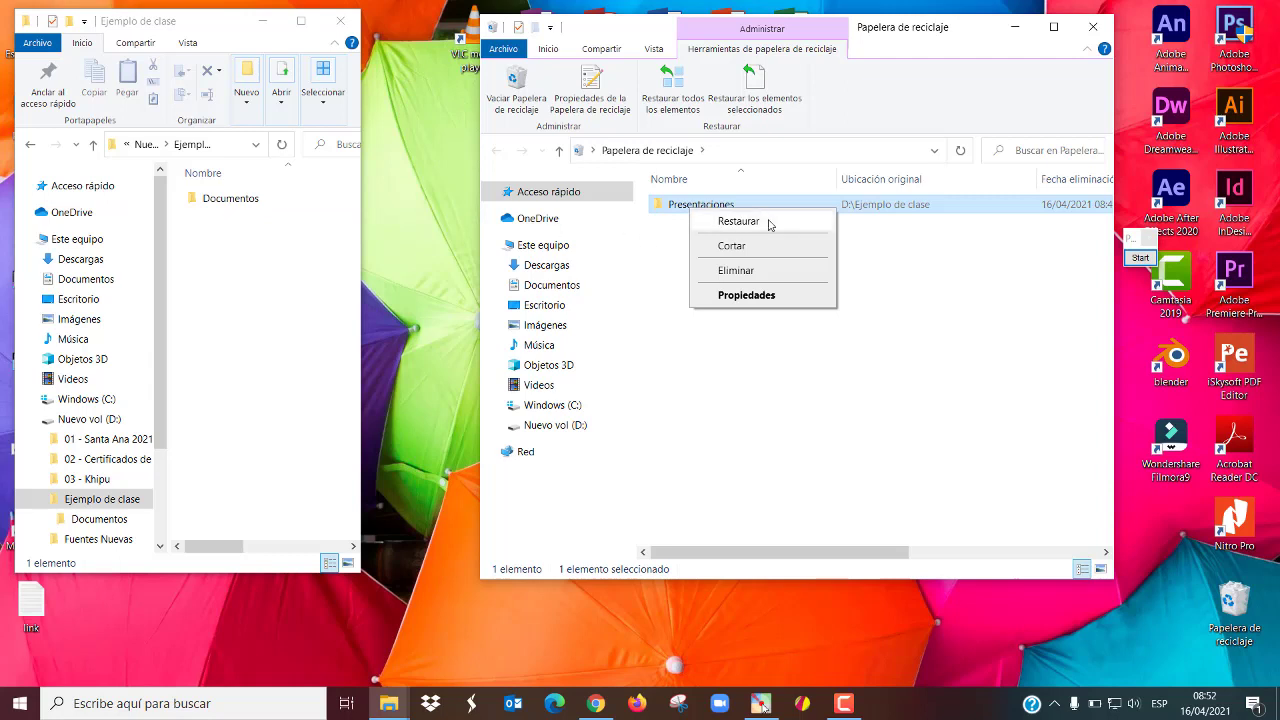
click(738, 221)
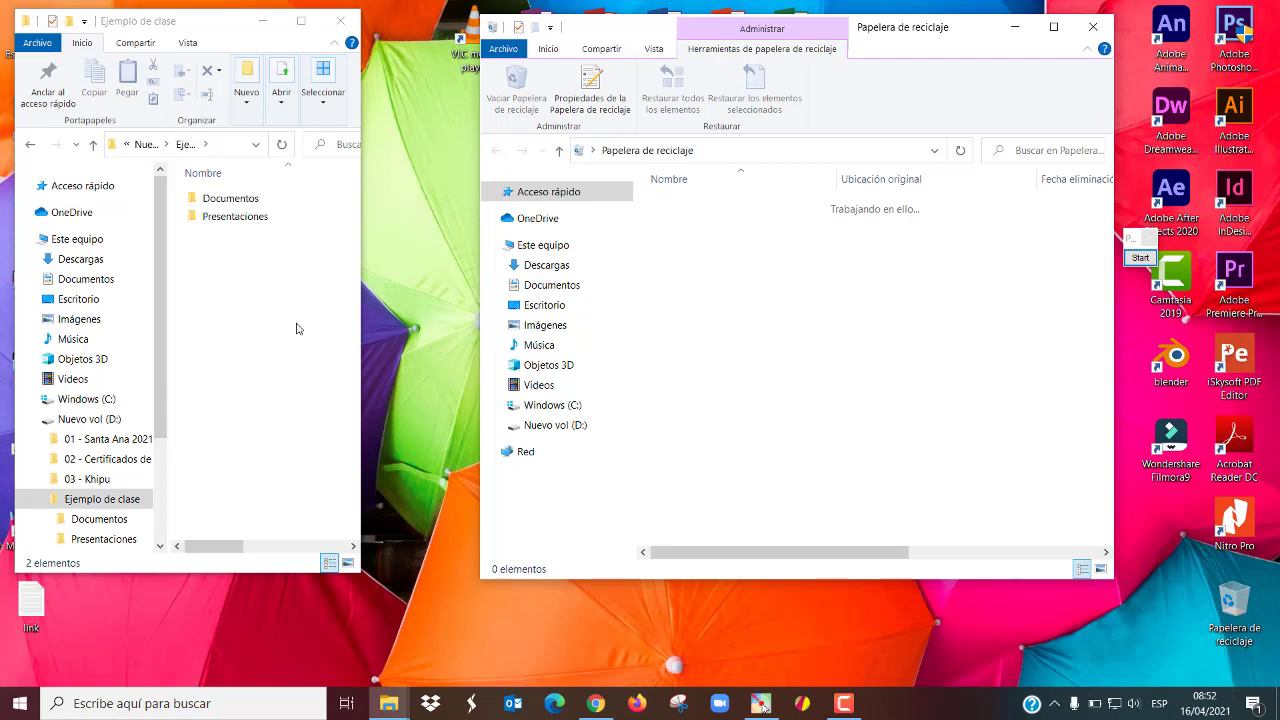
click(241, 222)
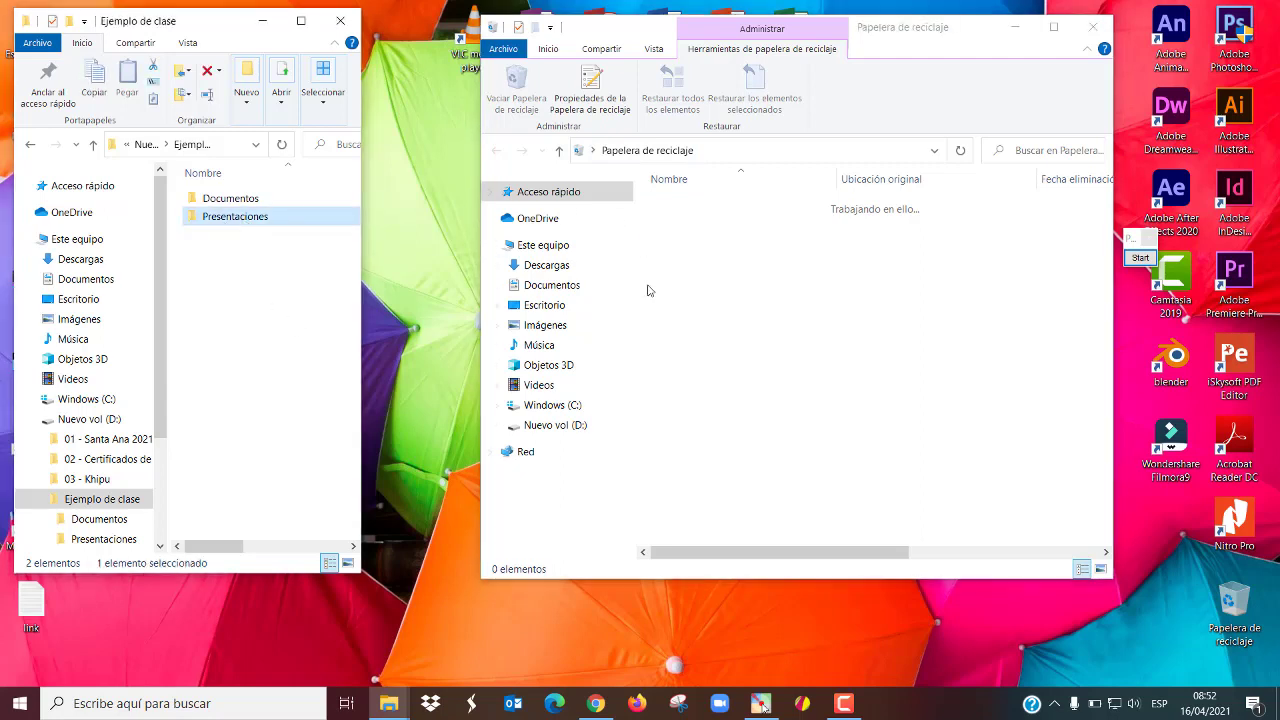
click(240, 250)
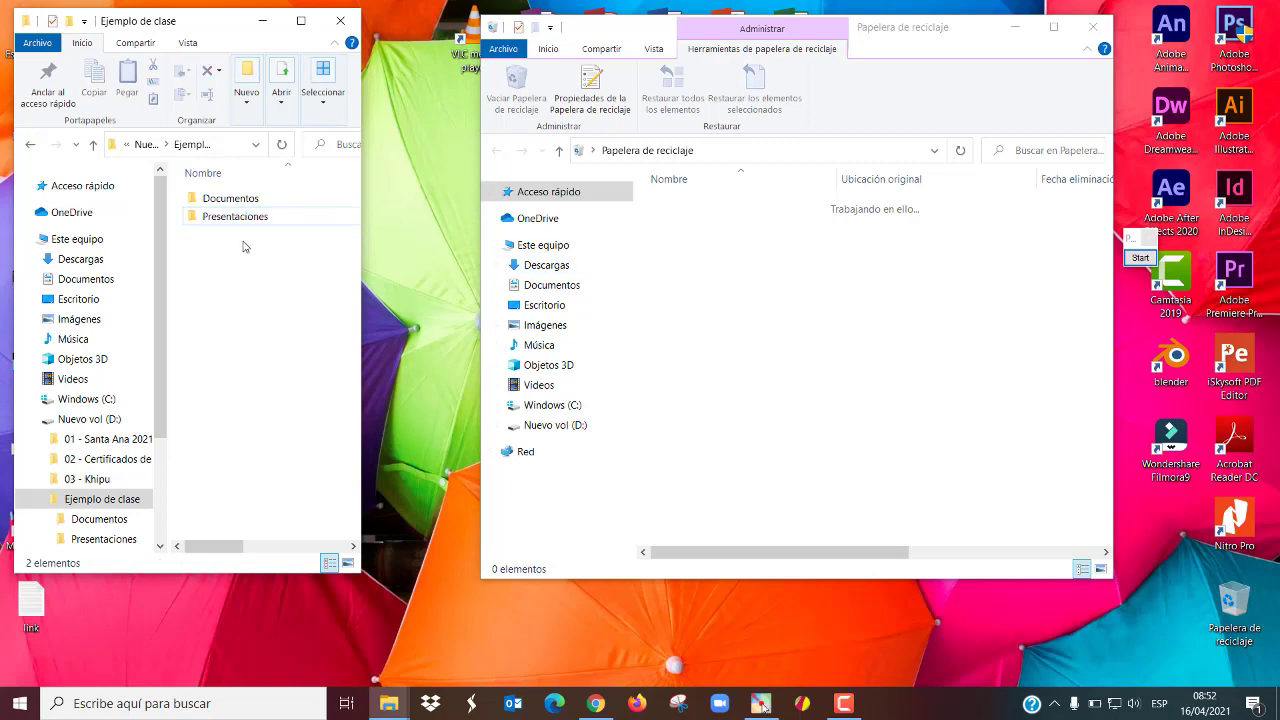
Create a folder named "Eliminar carpeta definitivamente" inside Ejemplo de clase.
right_click(221, 239)
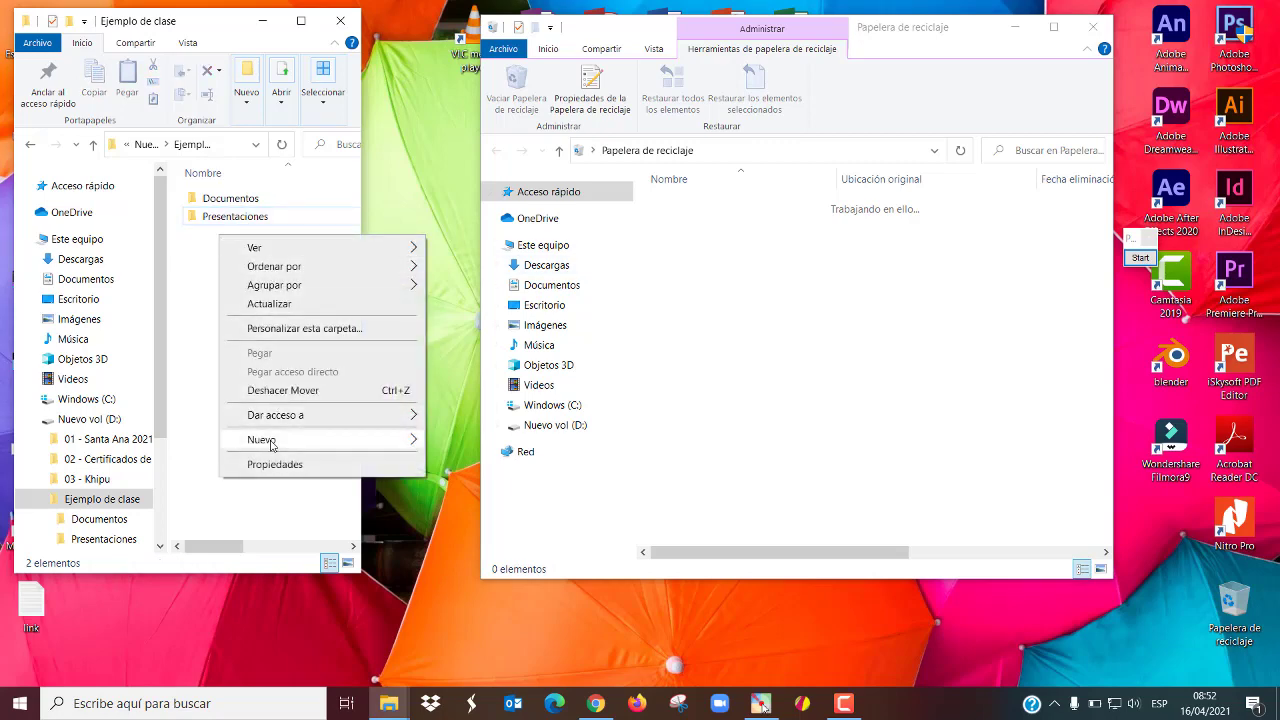
mouse_move(266, 440)
click(468, 171)
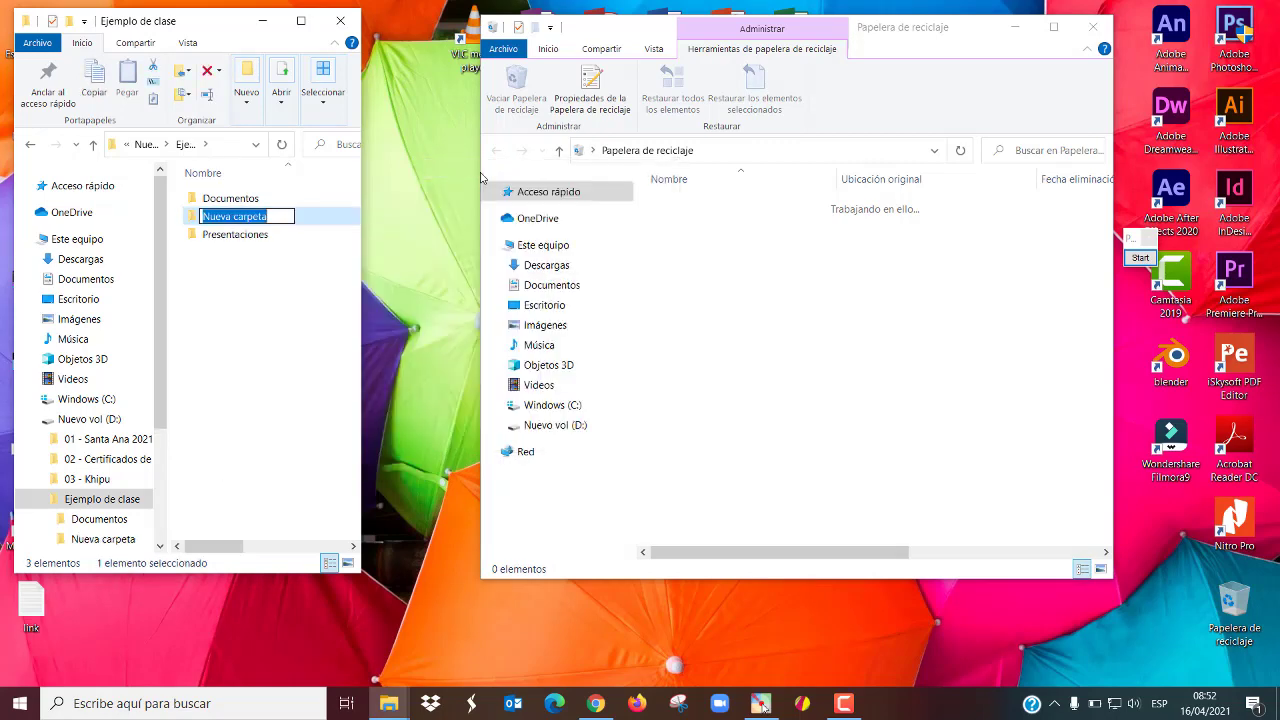
text(Elimina)
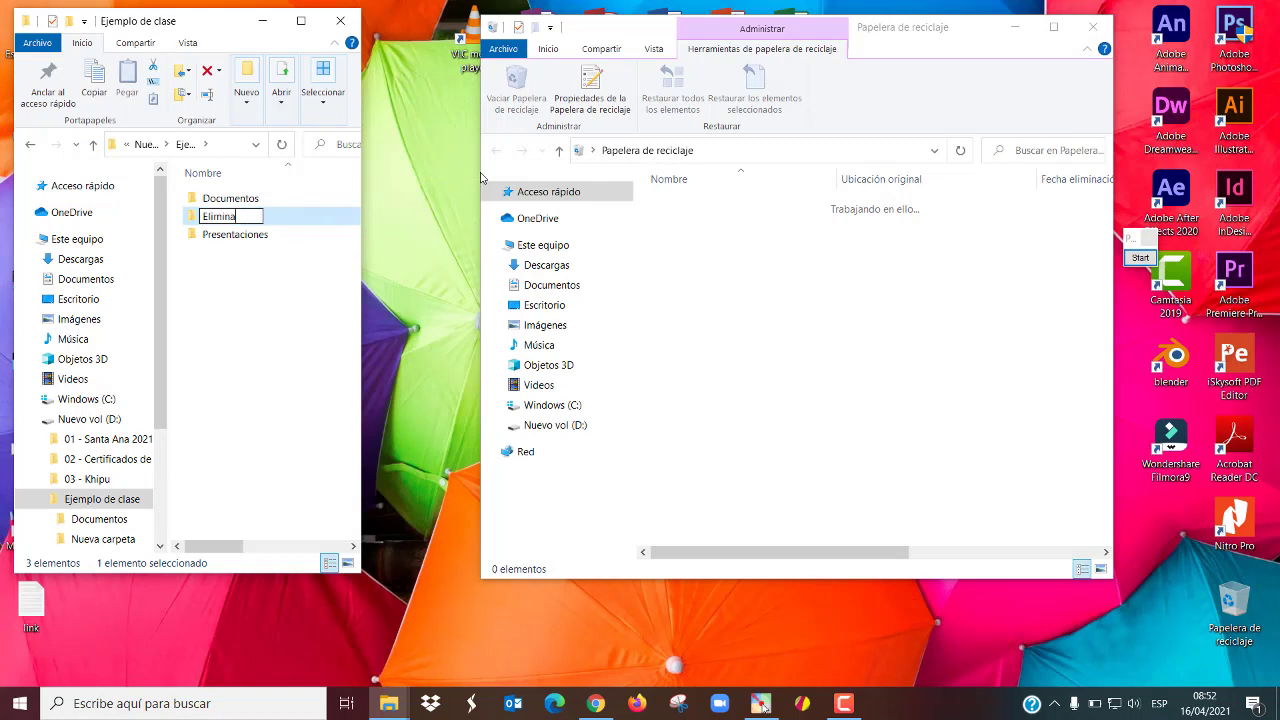
text(r carpeta de)
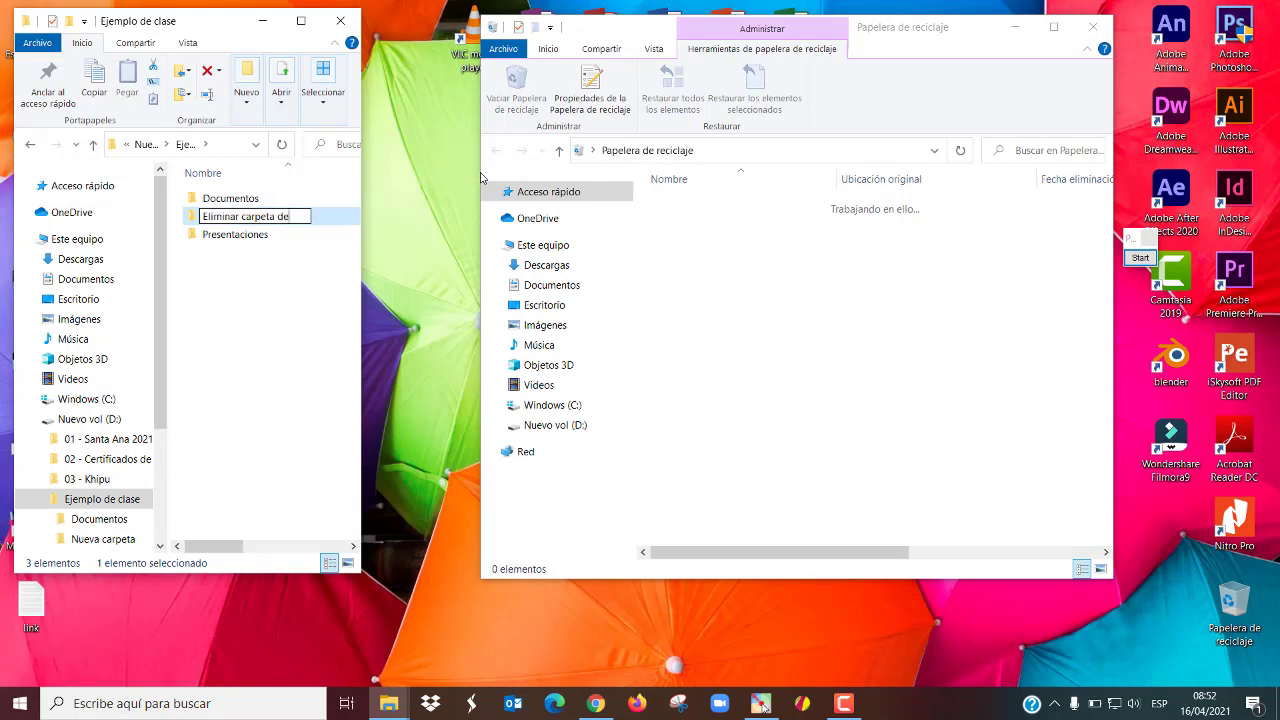
text(finitivamente)
key(Return)
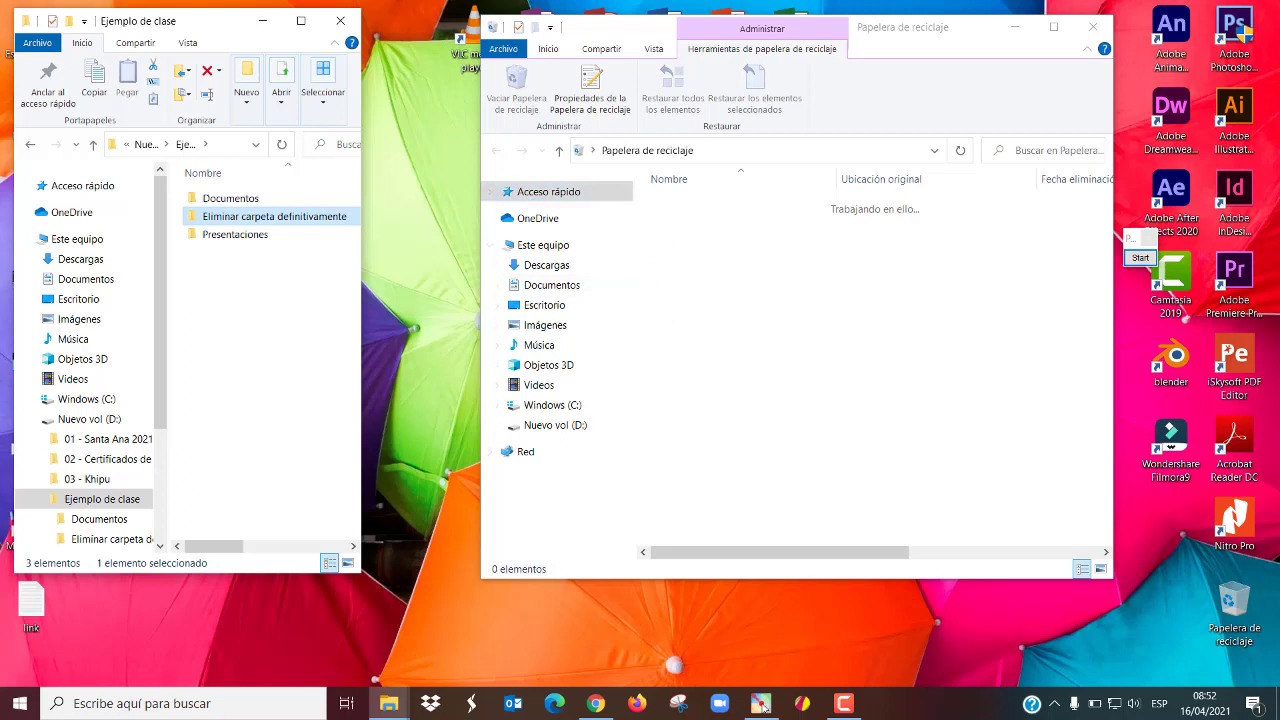
click(812, 412)
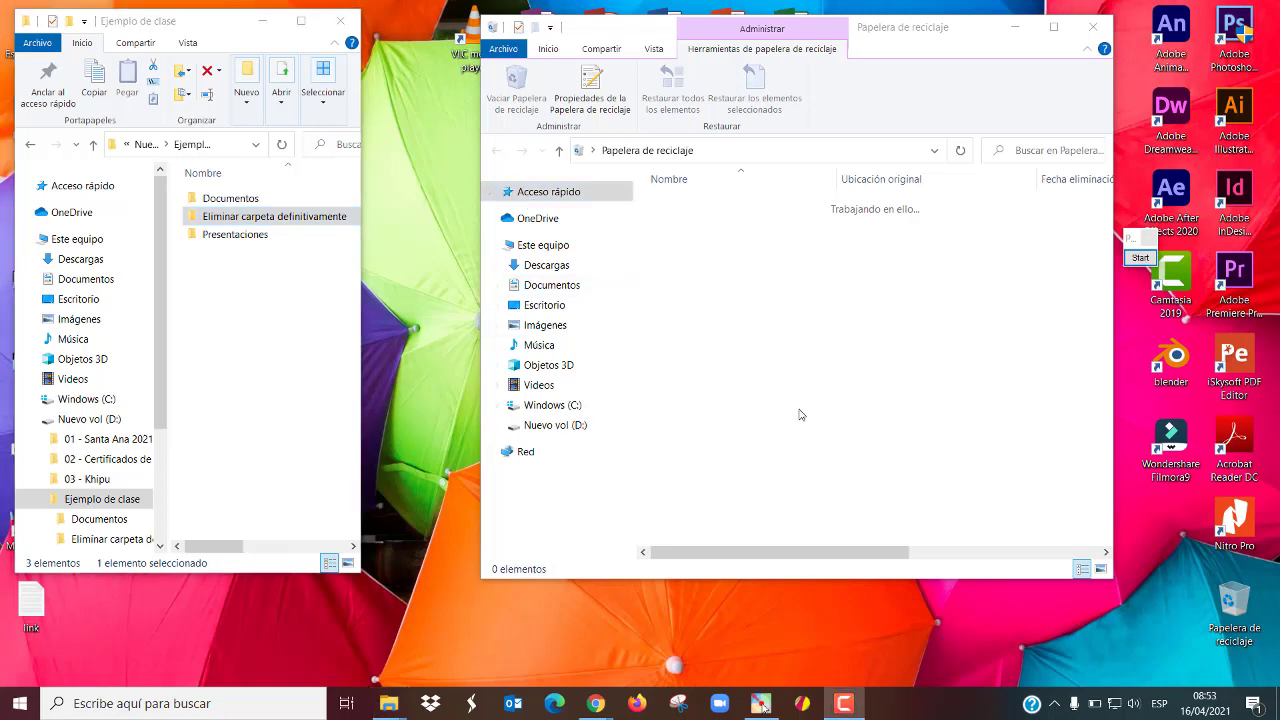
Switch to the keyboard layout image in Chrome and start screen annotation with its toolbar moved clear of the keyboard.
mouse_move(595, 705)
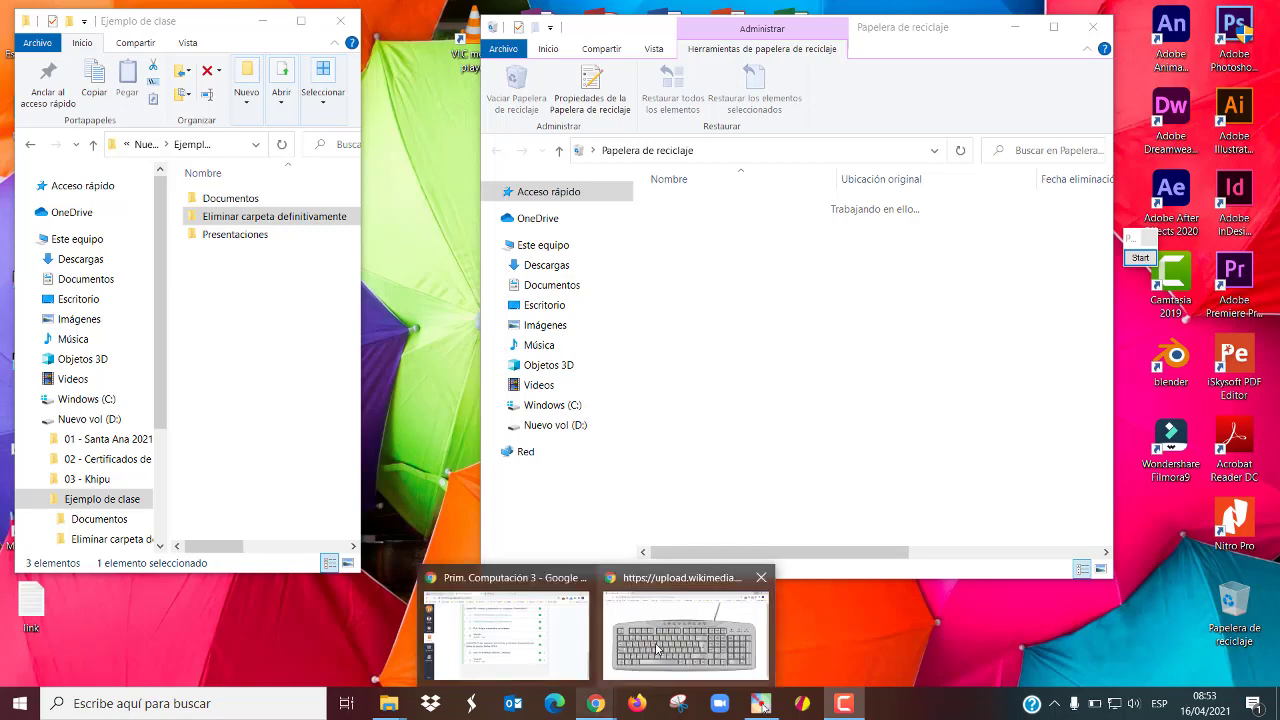
click(660, 655)
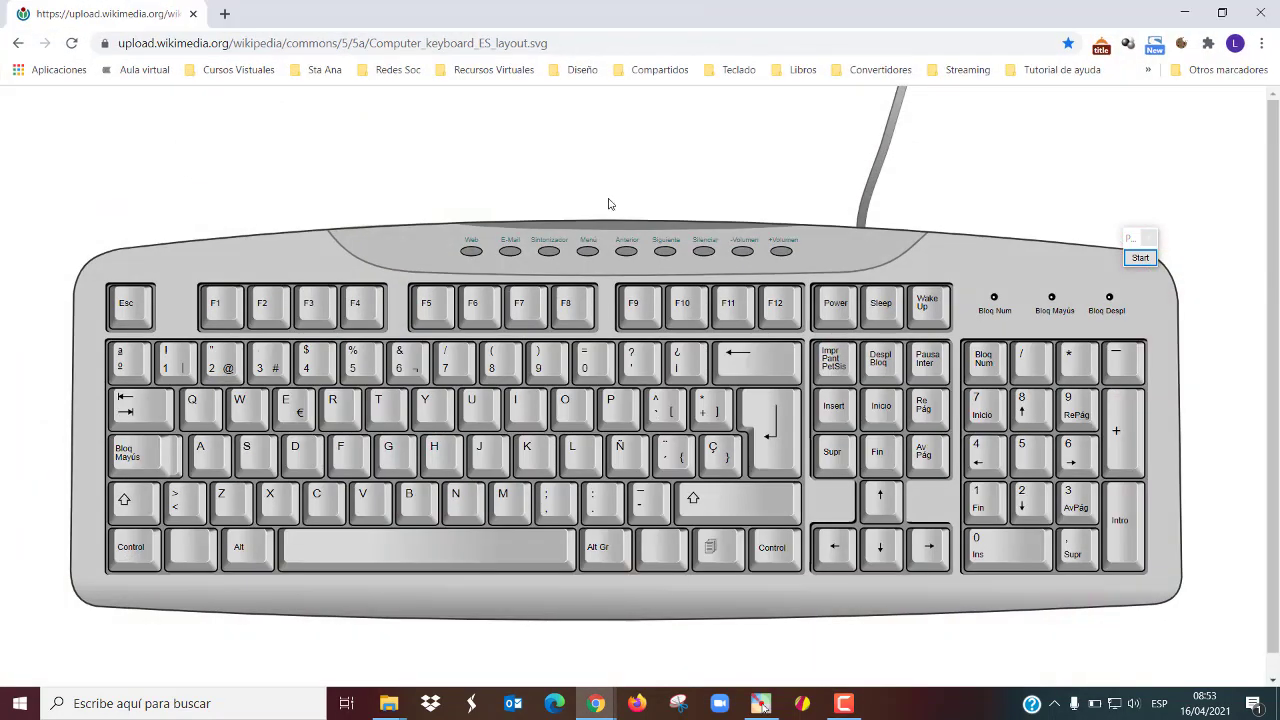
click(1139, 257)
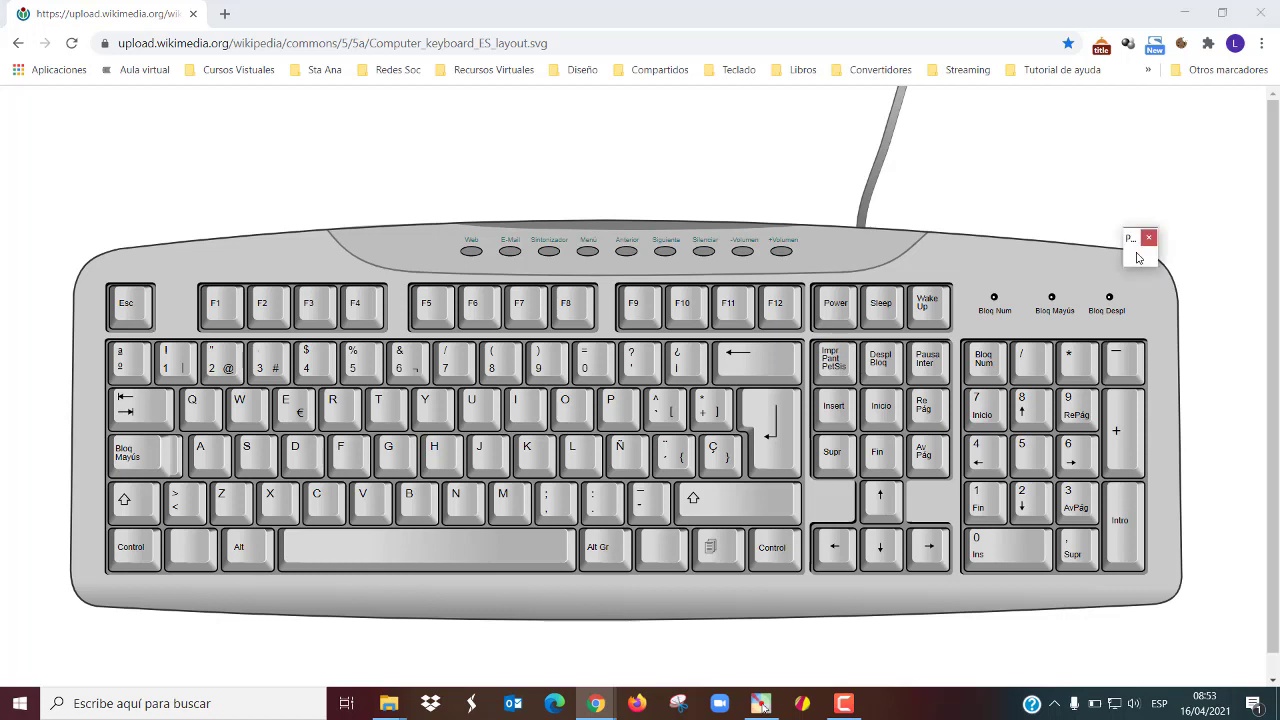
drag(1136, 247, 1206, 137)
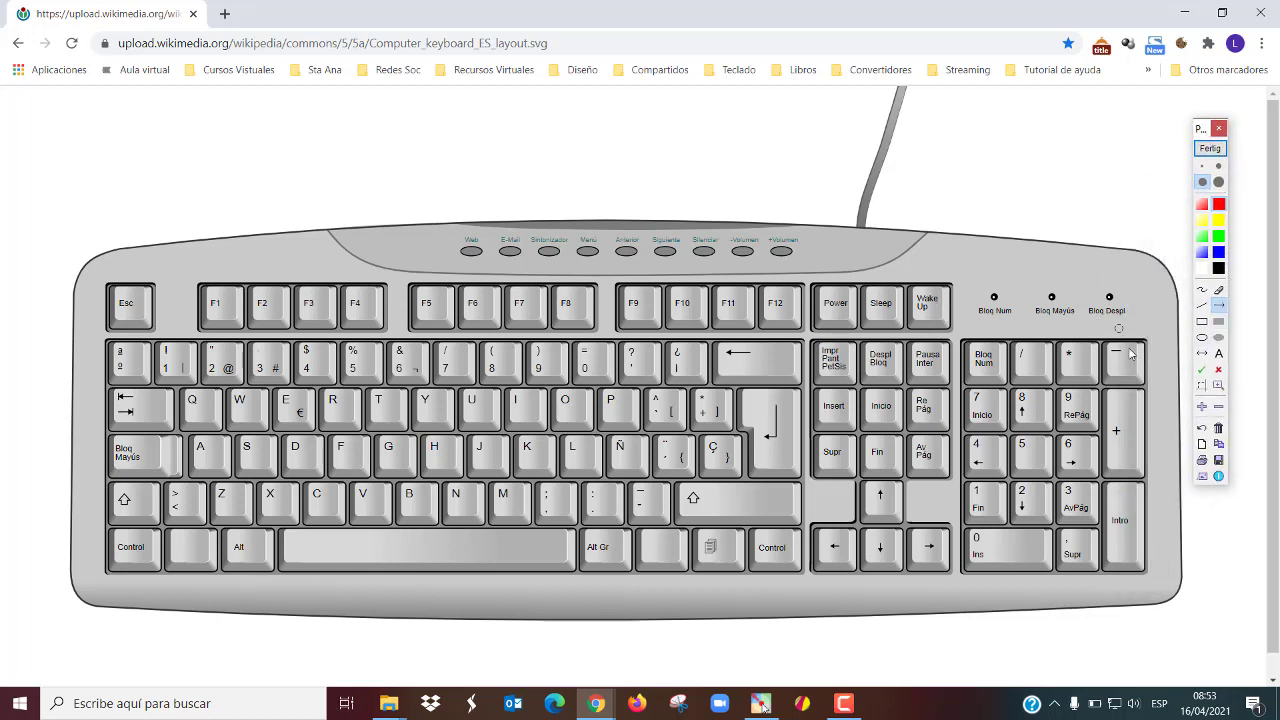
Outline the left Shift and Supr keys with red rectangles, then end the annotation and minimize Chrome.
click(1202, 321)
drag(102, 477, 166, 531)
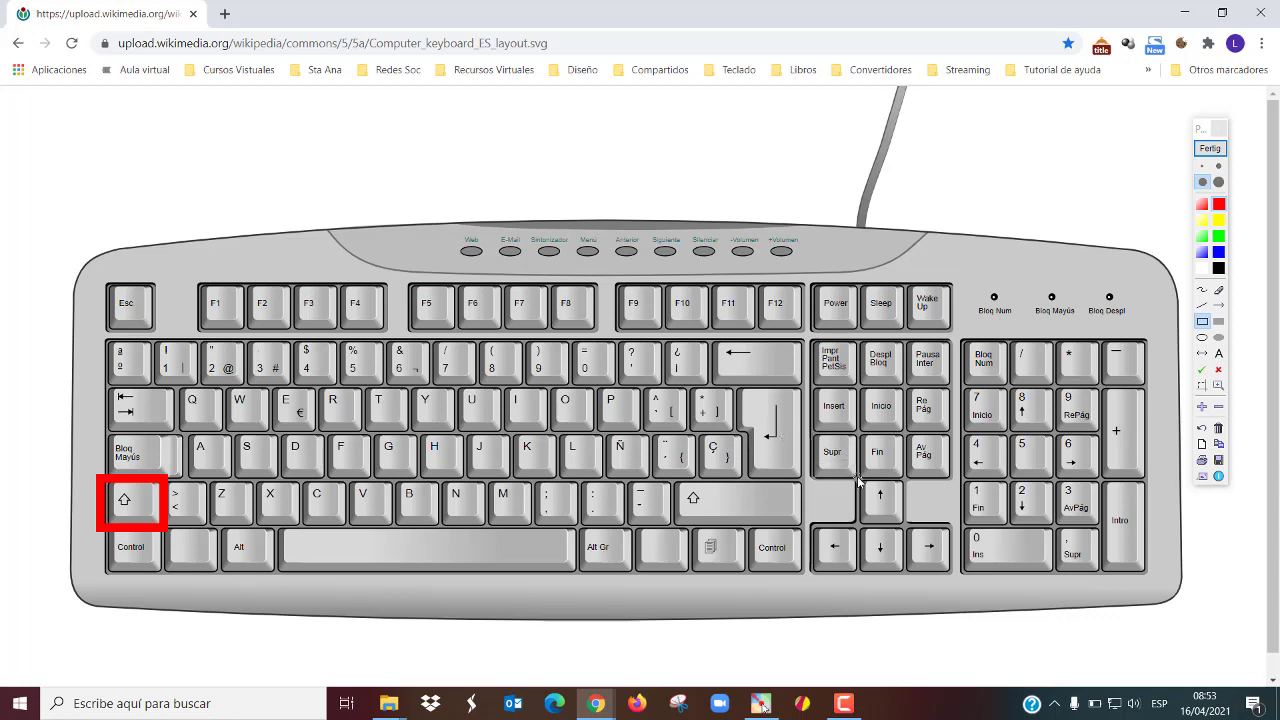
drag(810, 430, 858, 478)
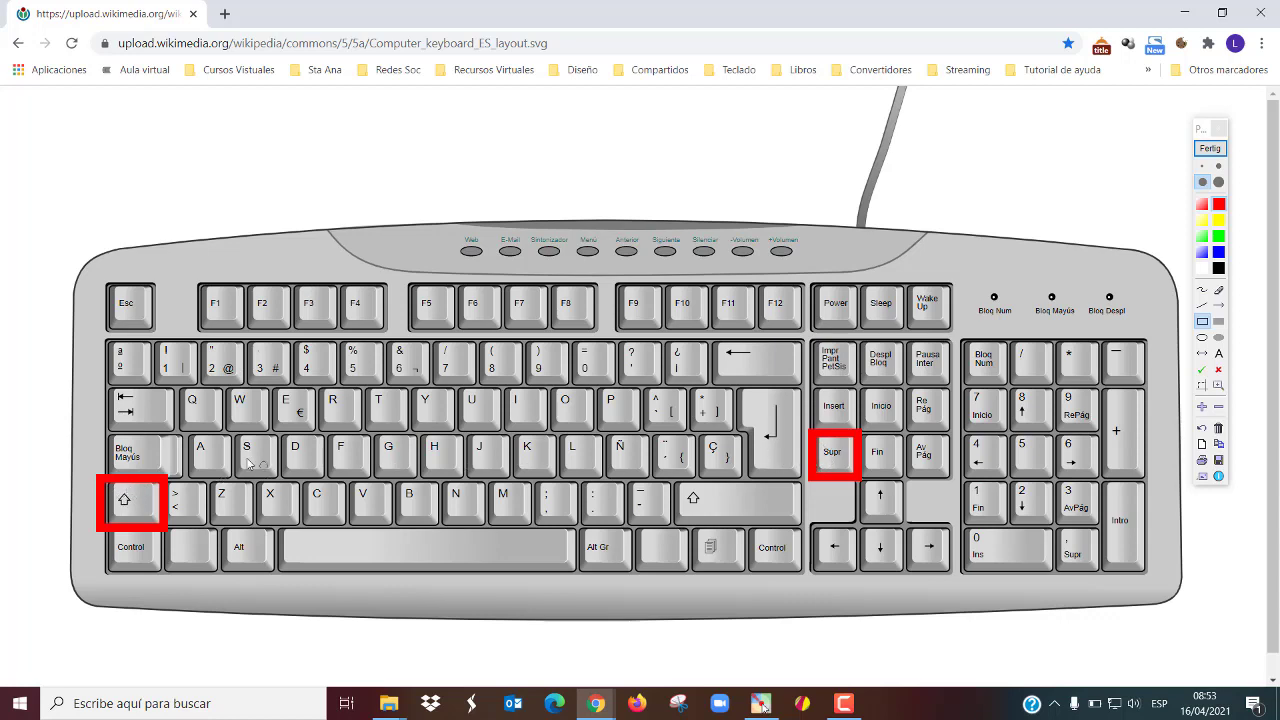
click(1206, 149)
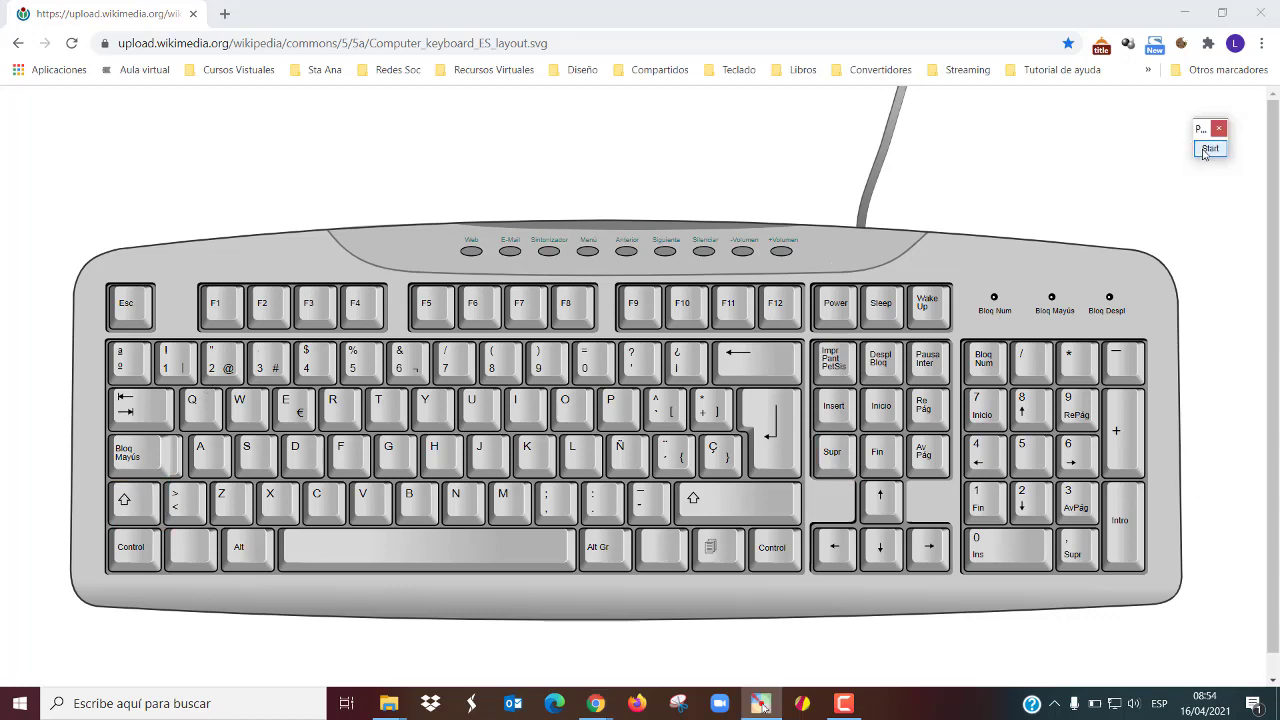
click(1184, 12)
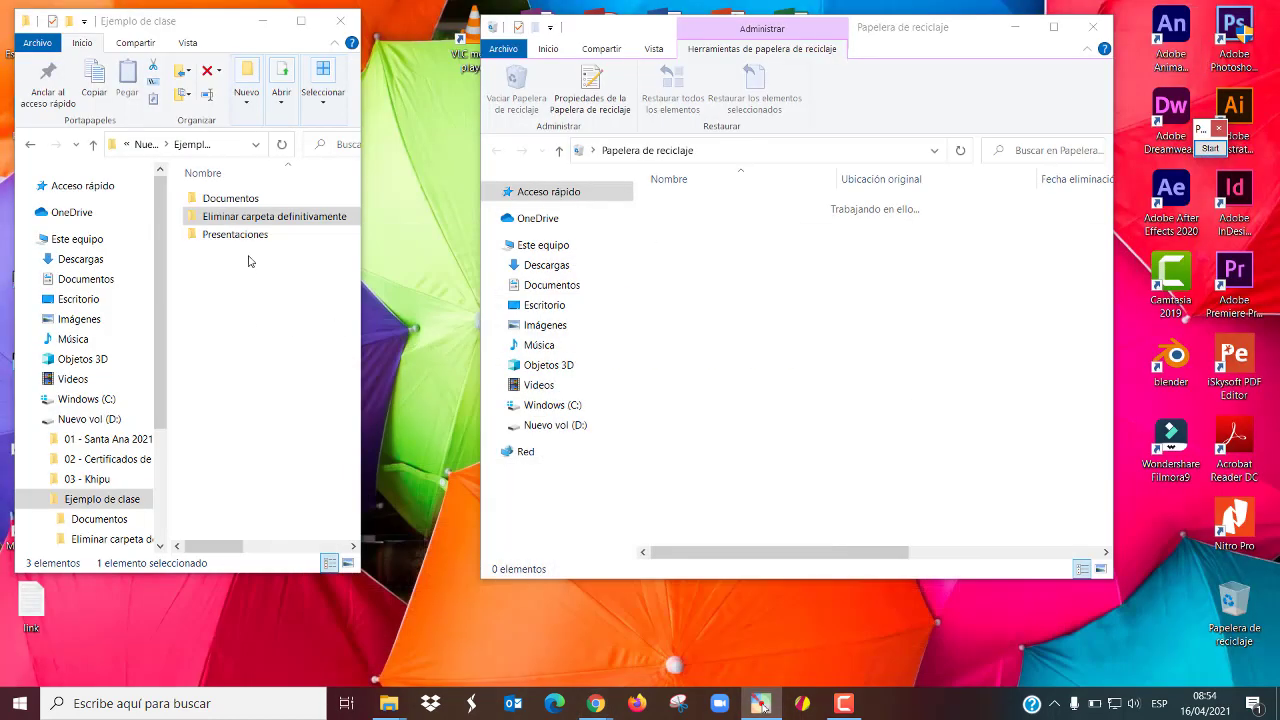
Permanently delete the "Eliminar carpeta definitivamente" folder, bypassing the Recycle Bin.
click(255, 216)
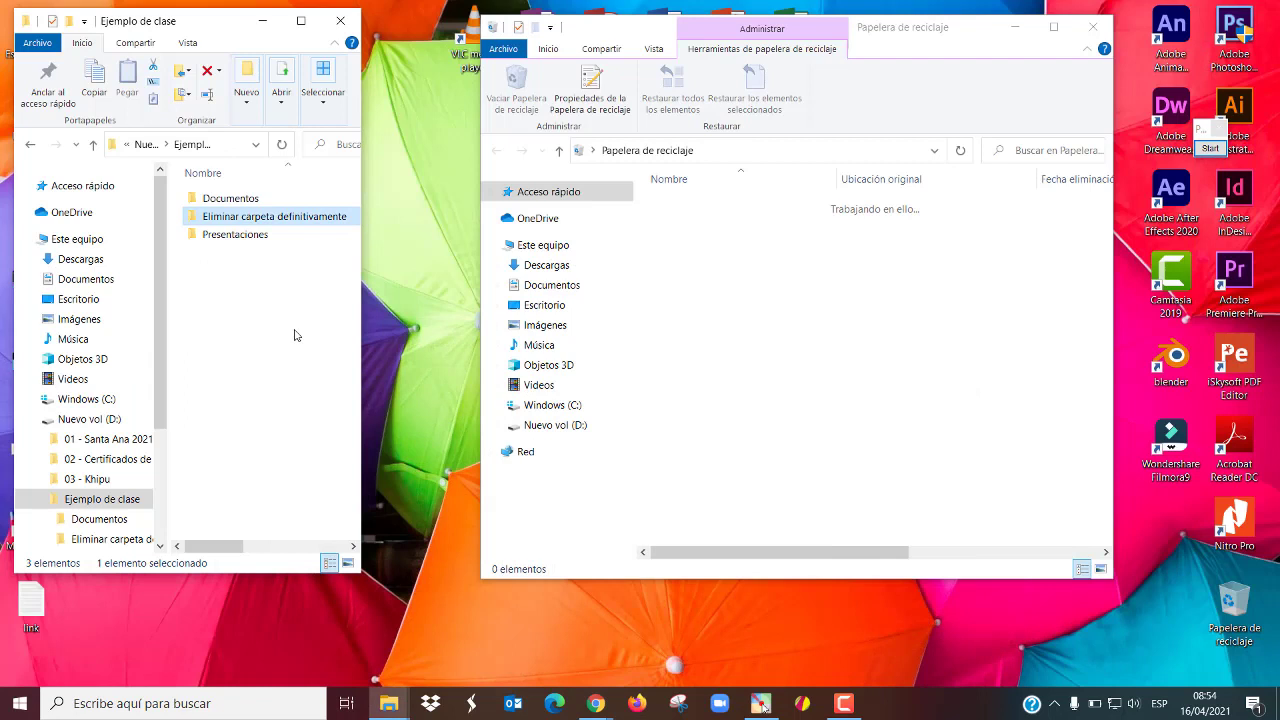
key(shift+Delete)
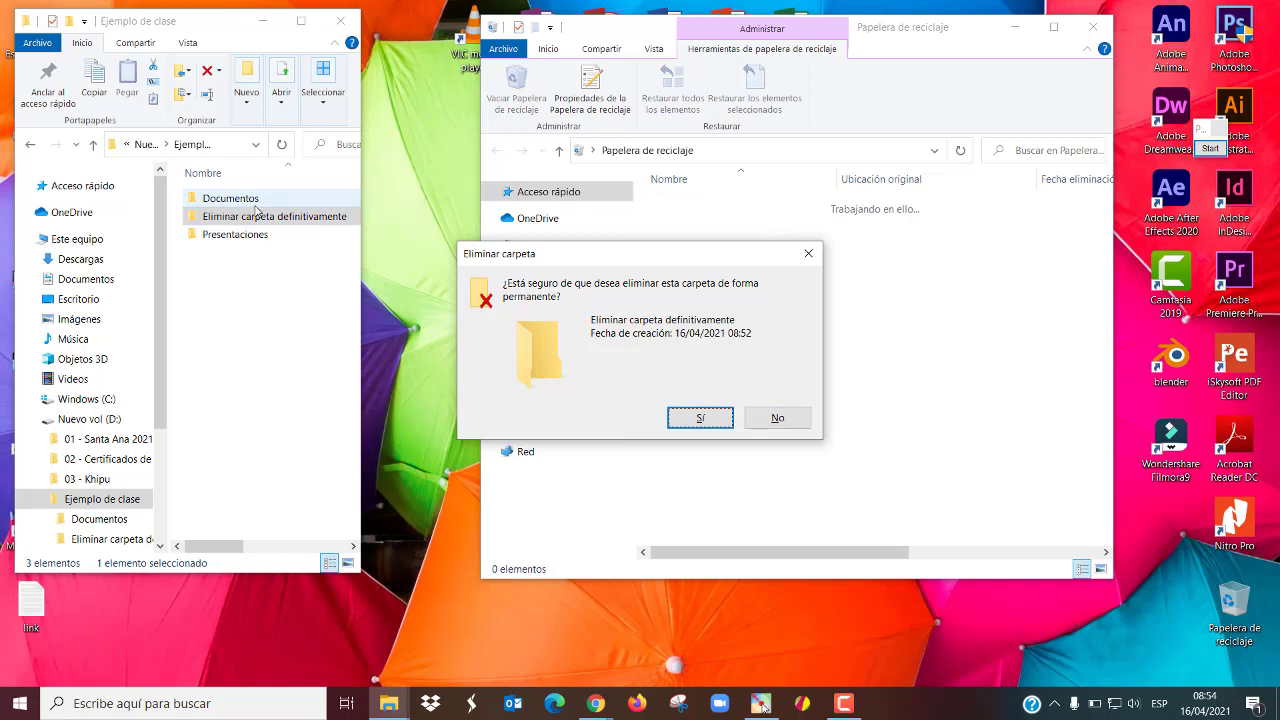
click(690, 419)
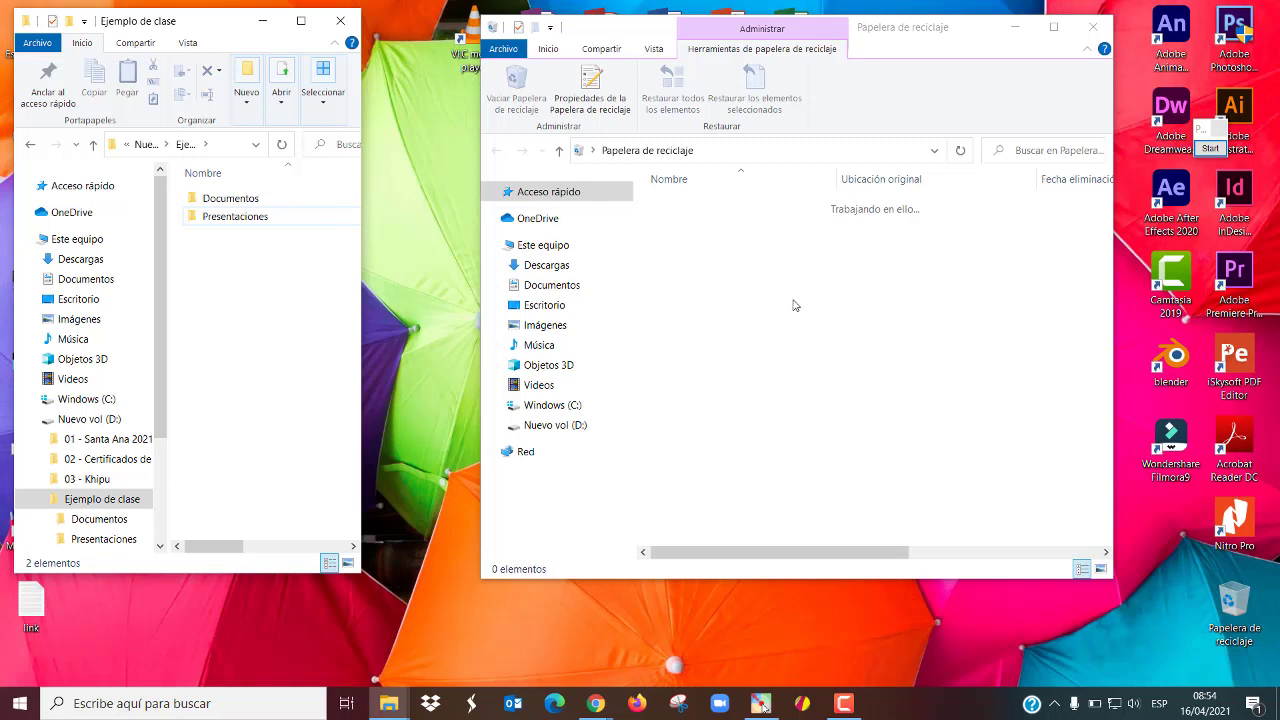
click(762, 706)
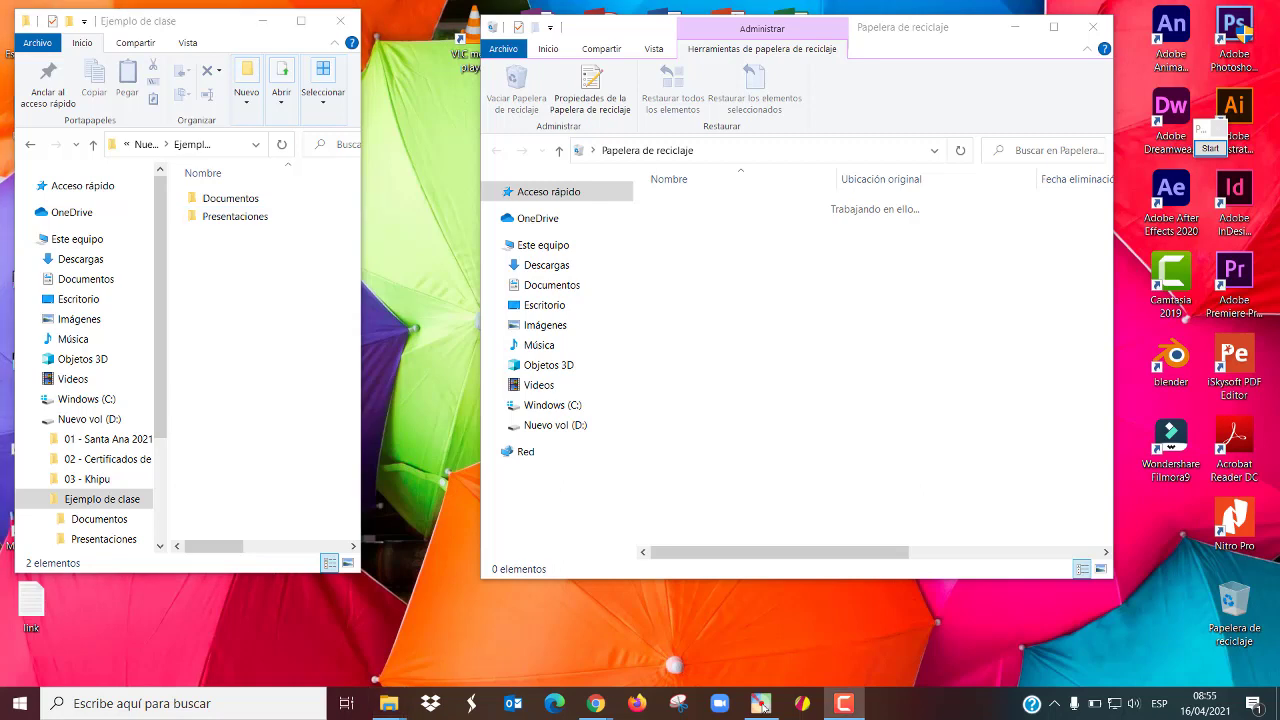